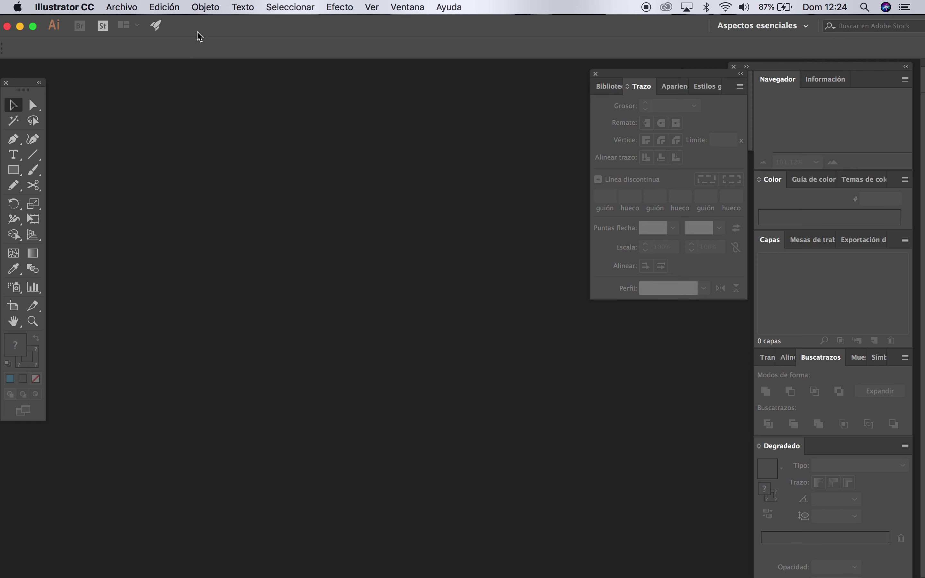
# Create a new 27.94 × 21.59 cm landscape document named 'Vectorizar Bolso'
pyautogui.click(119, 8)
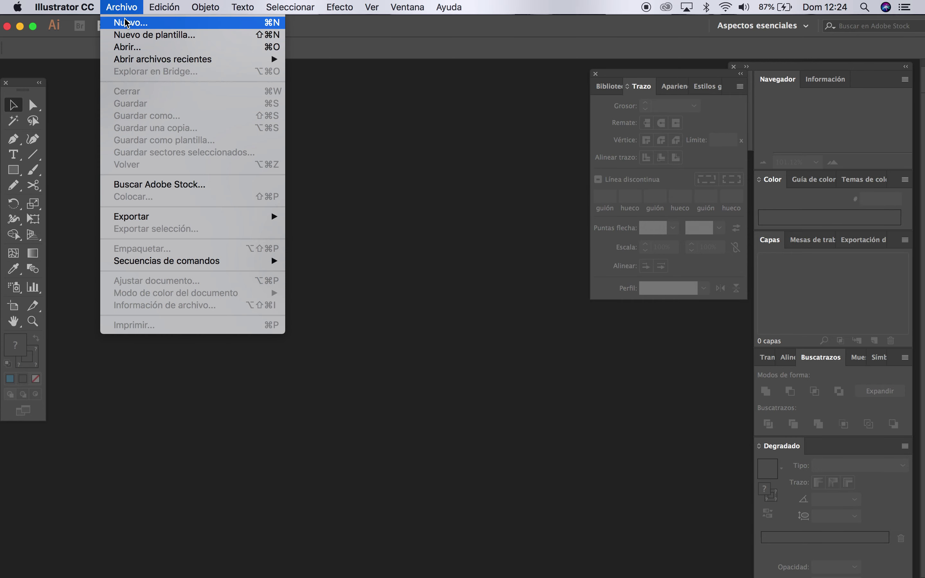
pyautogui.click(148, 24)
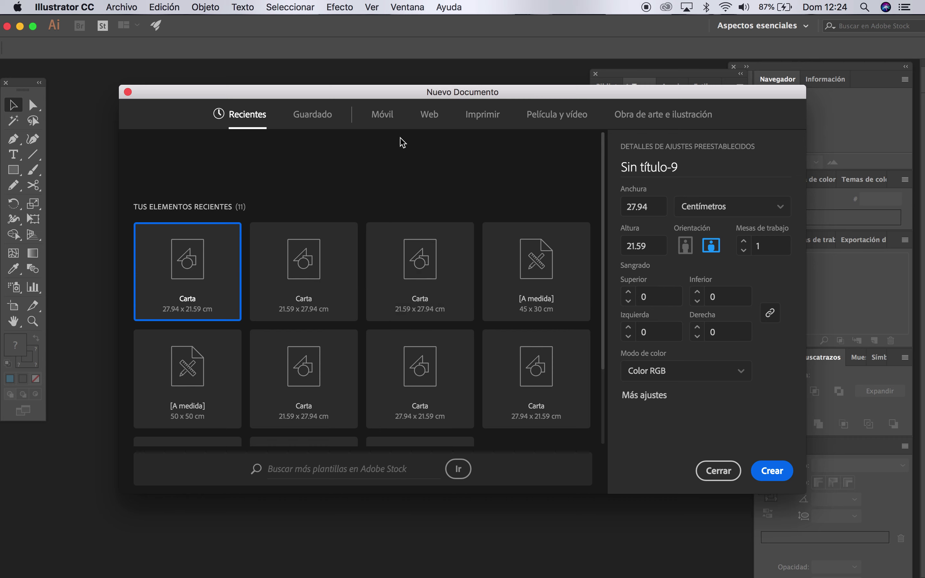
pyautogui.click(685, 168)
pyautogui.press('BackSpace')
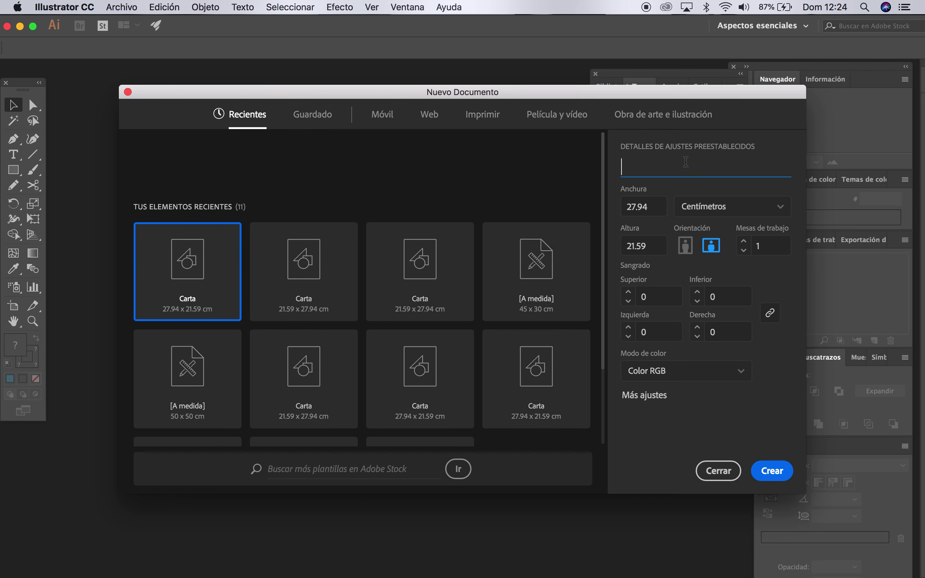
pyautogui.write('Vectorizaer')
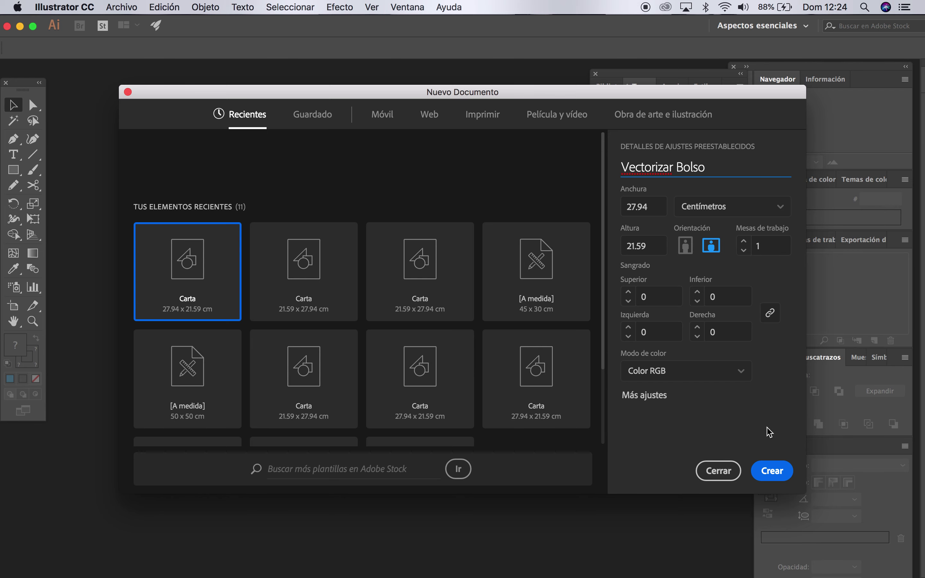
pyautogui.click(766, 474)
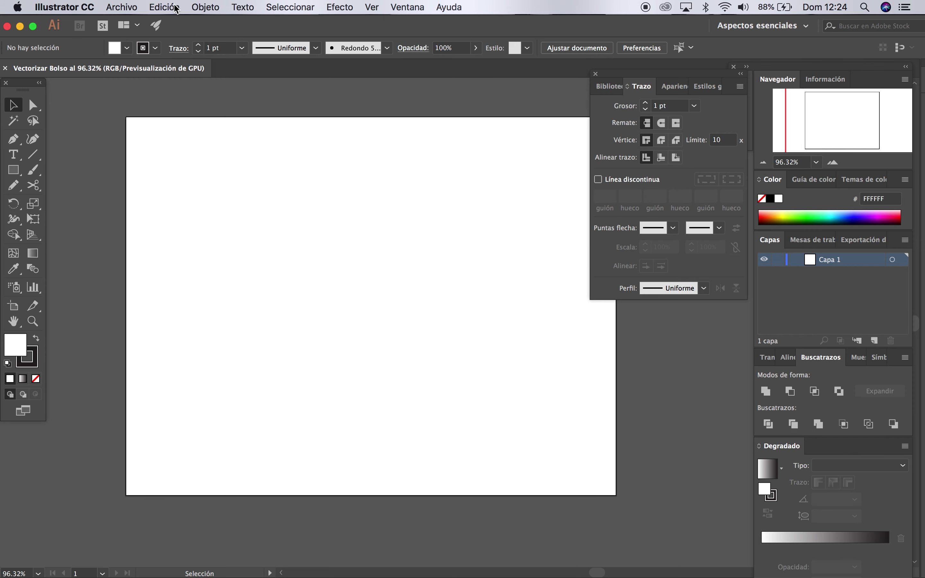
# Place the handbag JPG on the artboard and embed it
pyautogui.click(129, 6)
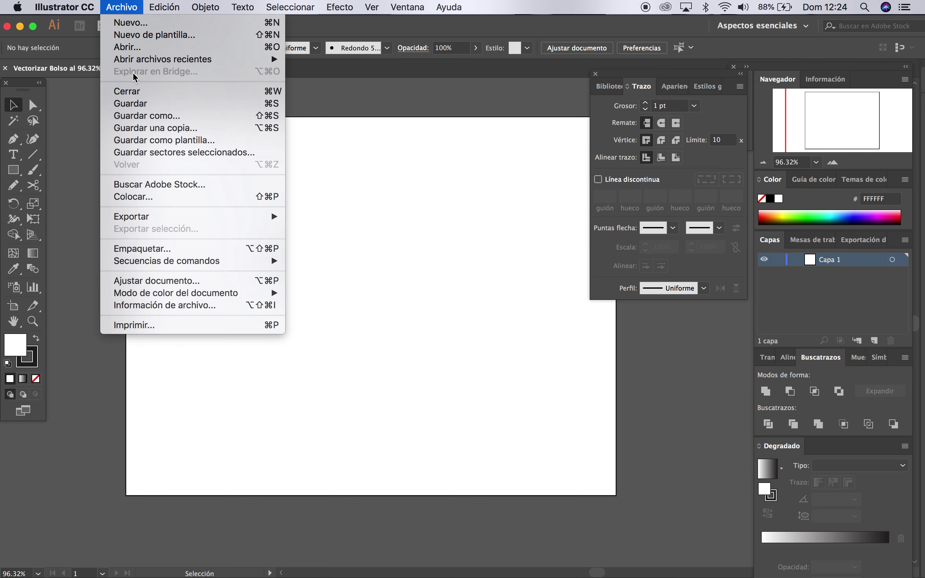
pyautogui.click(177, 197)
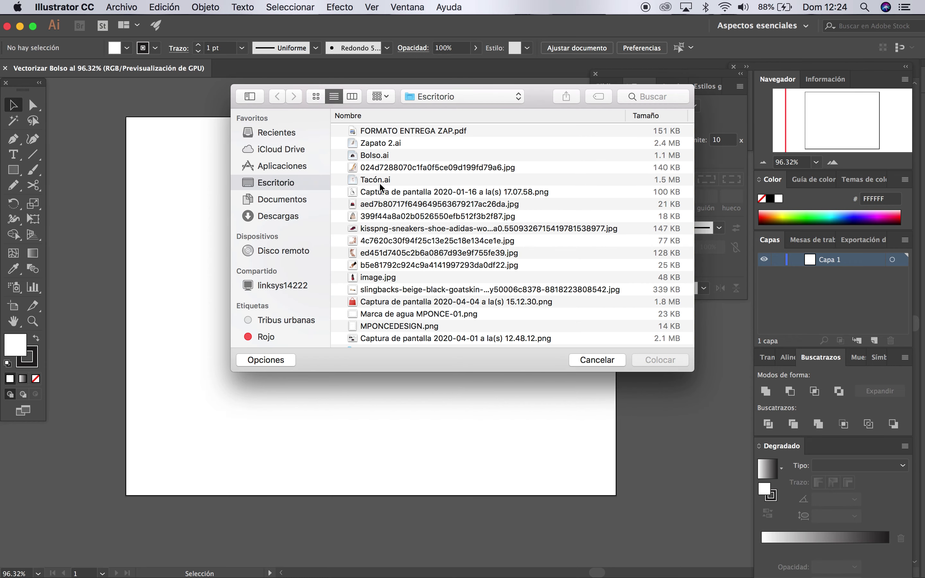
pyautogui.click(387, 207)
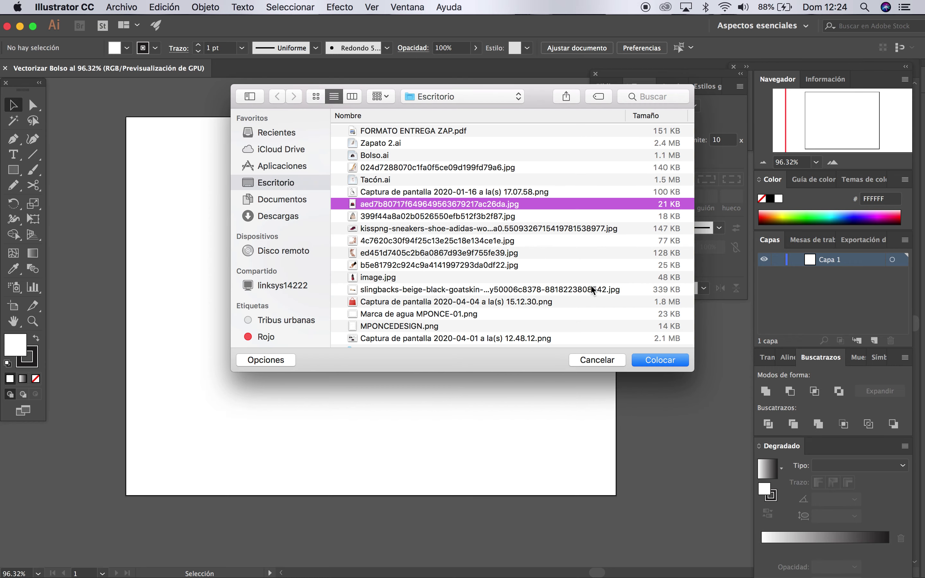
pyautogui.click(654, 360)
pyautogui.click(288, 139)
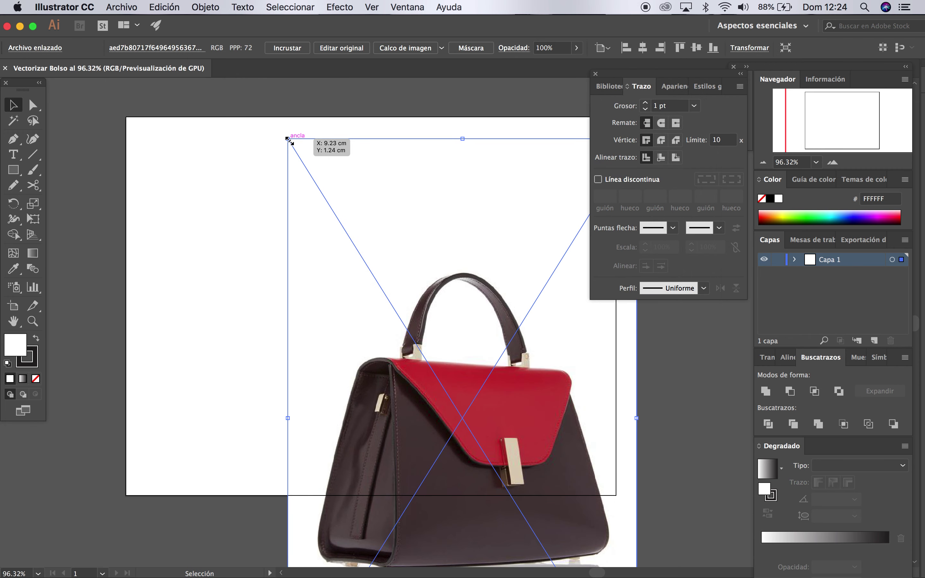
pyautogui.click(287, 47)
# Scale the handbag photo down, position it on the artboard, and deselect it
pyautogui.scroll(-2, 392, 183)
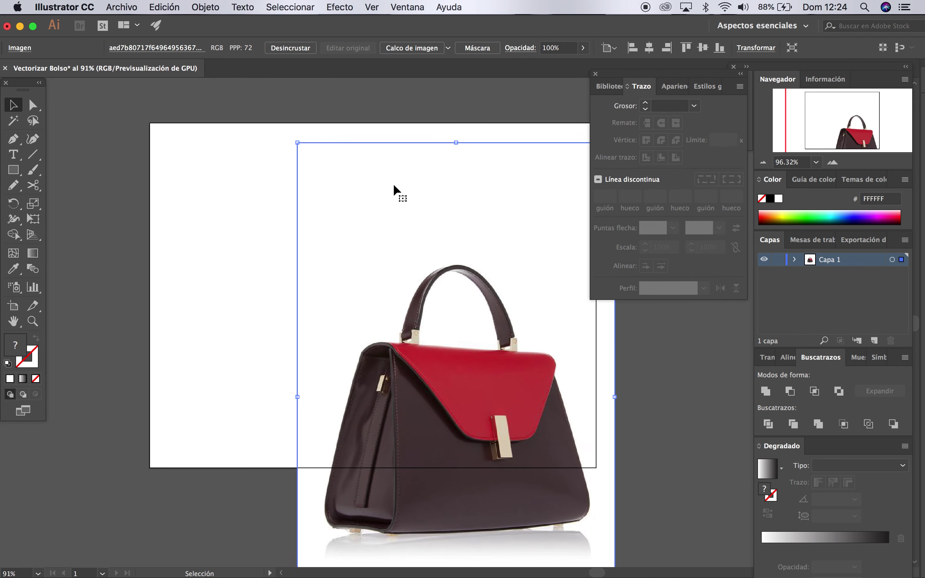
pyautogui.hscroll(3, 393, 183)
pyautogui.moveTo(489, 133); pyautogui.dragTo(445, 203)
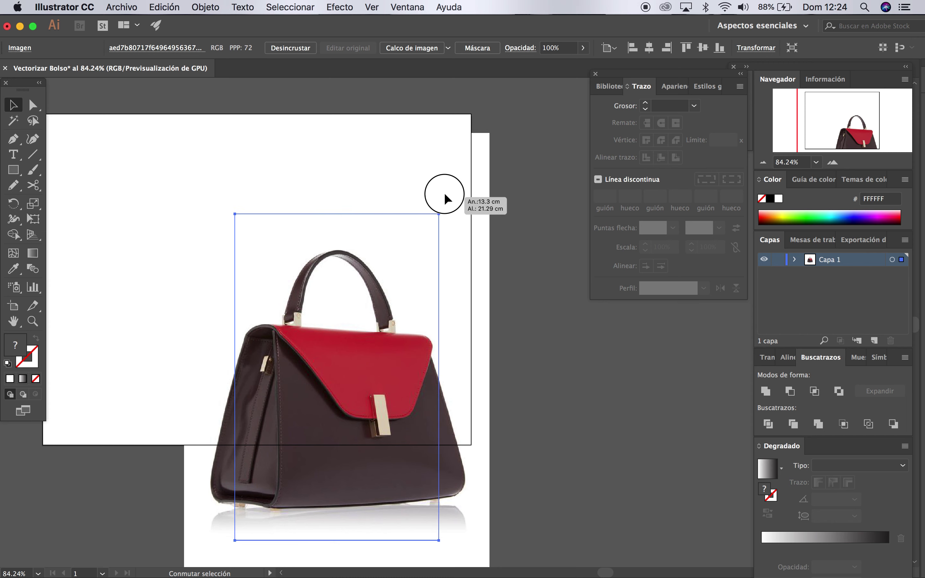
pyautogui.moveTo(369, 353); pyautogui.dragTo(277, 264)
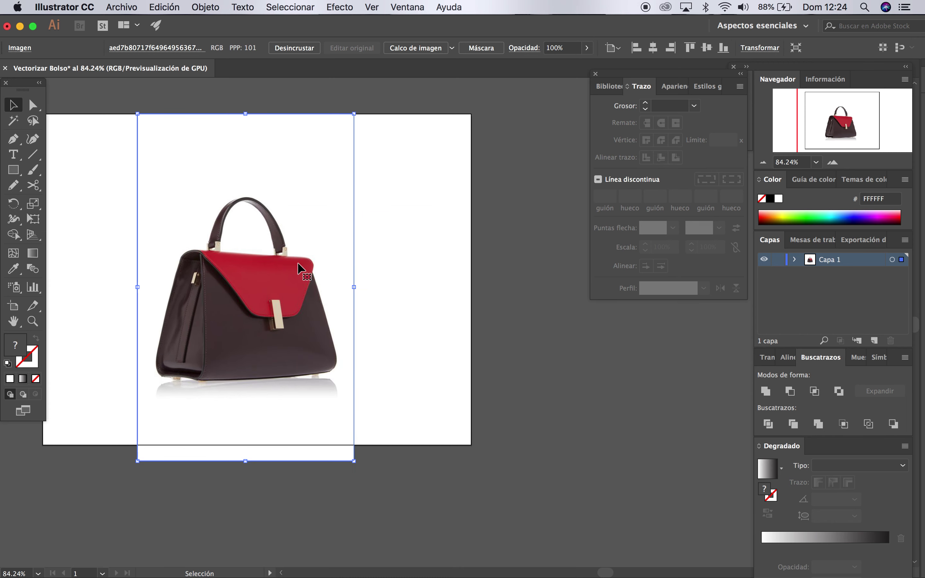
pyautogui.hscroll(-2, 422, 257)
pyautogui.hscroll(-2, 421, 253)
pyautogui.moveTo(306, 163); pyautogui.dragTo(307, 155)
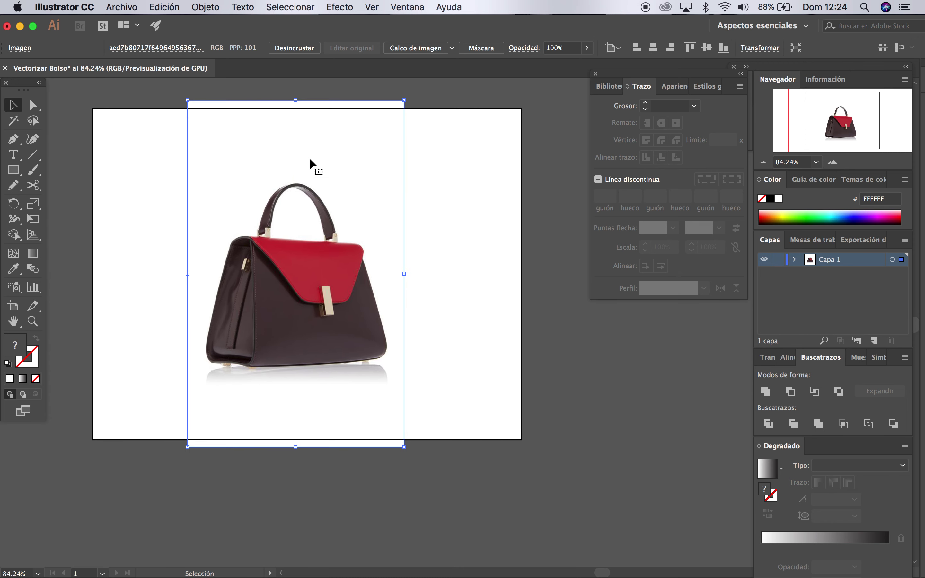
pyautogui.click(485, 200)
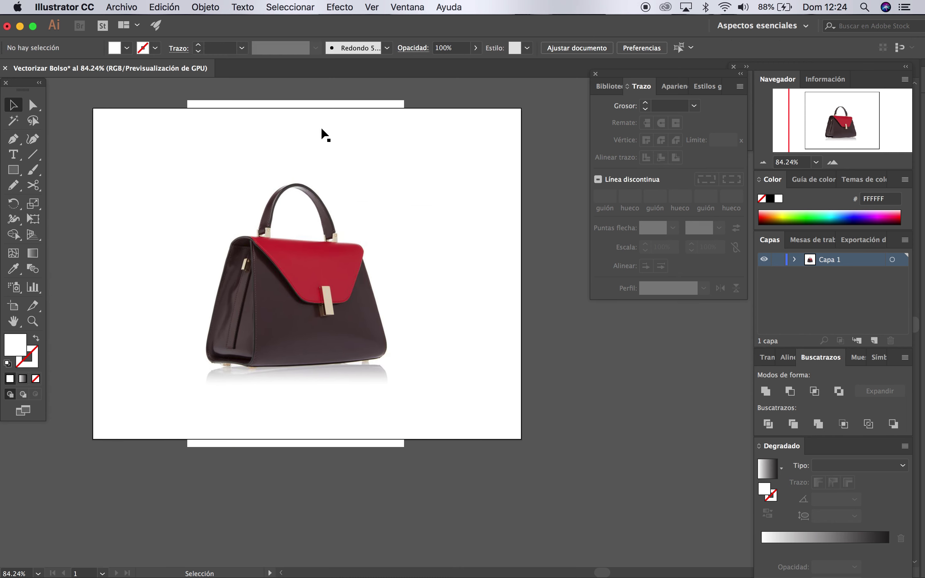
# Crop the photo with a rectangle clipping mask around the bag
pyautogui.click(13, 170)
pyautogui.moveTo(201, 166); pyautogui.dragTo(392, 395)
pyautogui.click(13, 104)
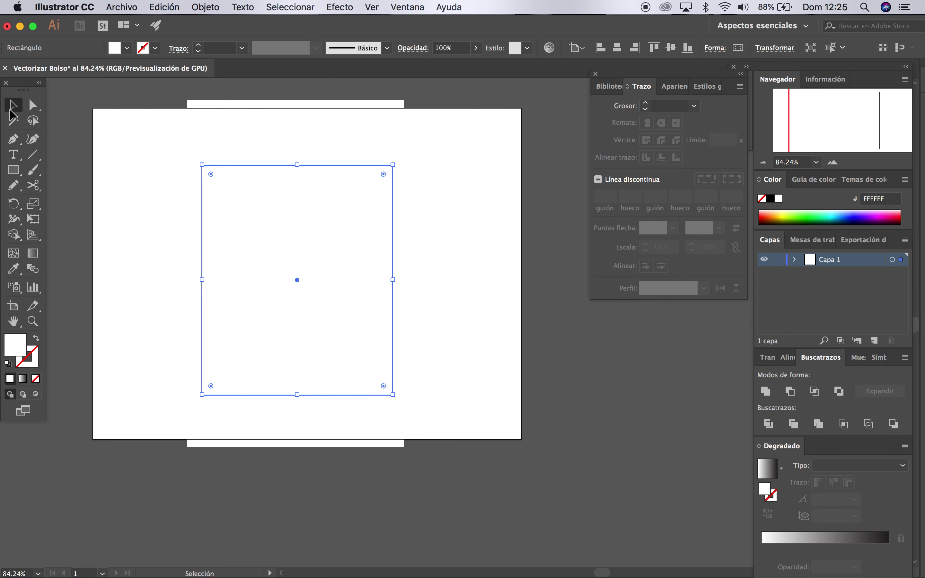
pyautogui.moveTo(110, 135); pyautogui.dragTo(294, 232)
pyautogui.rightClick(294, 231)
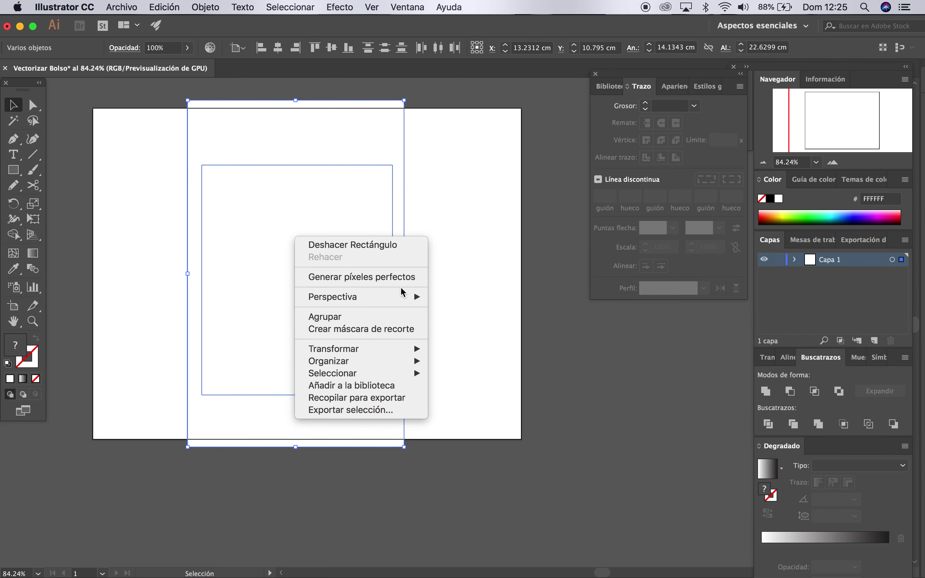
pyautogui.moveTo(359, 296)
pyautogui.click(470, 209)
pyautogui.moveTo(487, 150); pyautogui.dragTo(192, 355)
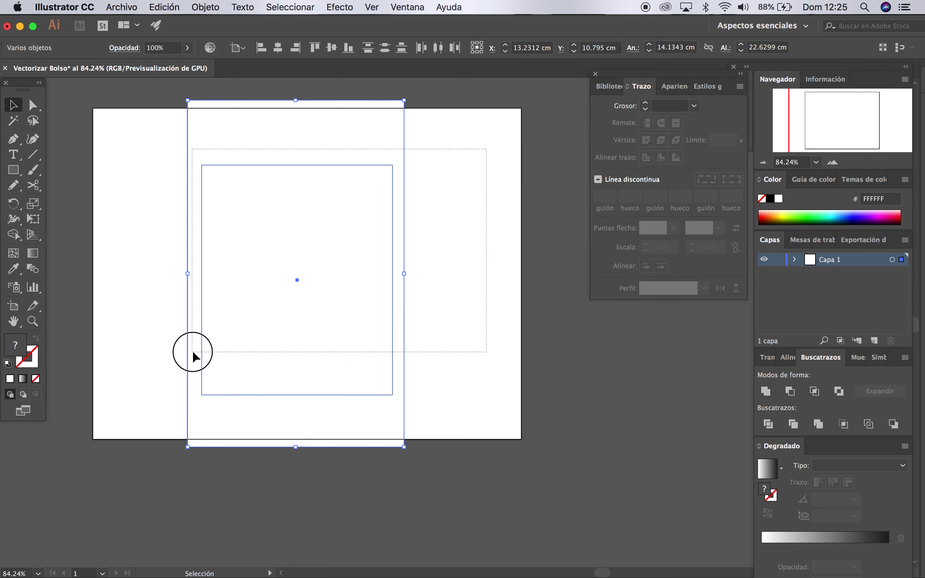
pyautogui.rightClick(263, 317)
pyautogui.click(313, 411)
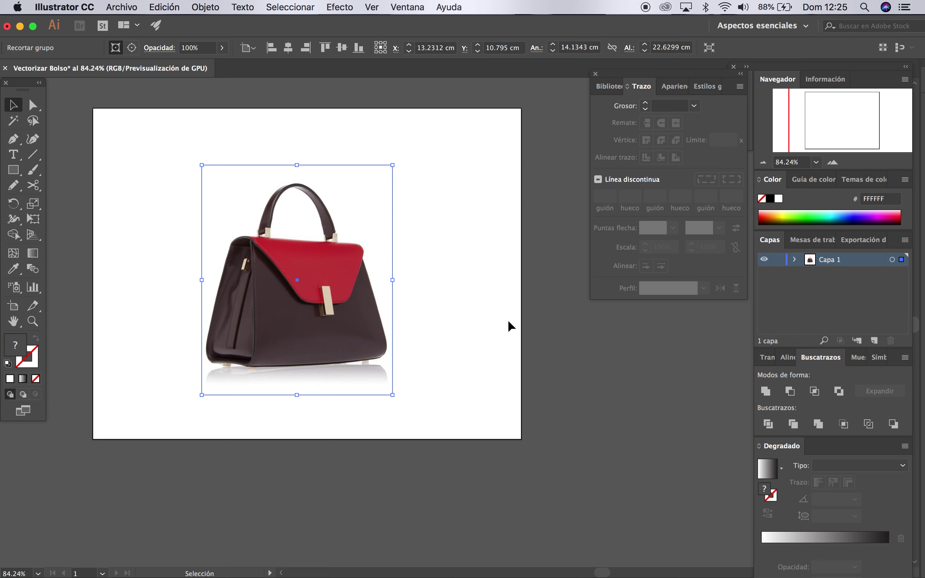
pyautogui.click(378, 267)
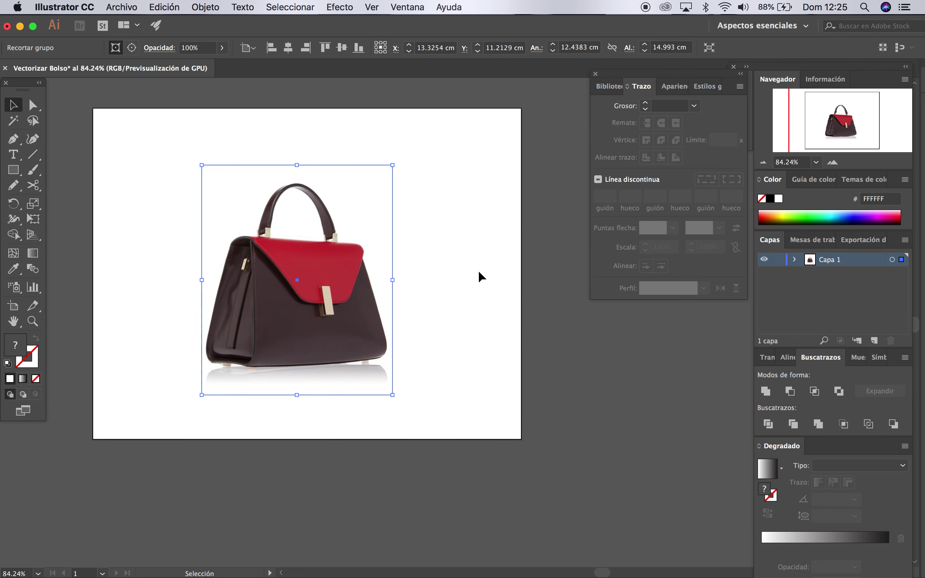
# Centre the cropped bag horizontally and vertically on the artboard using the Align panel
pyautogui.click(391, 6)
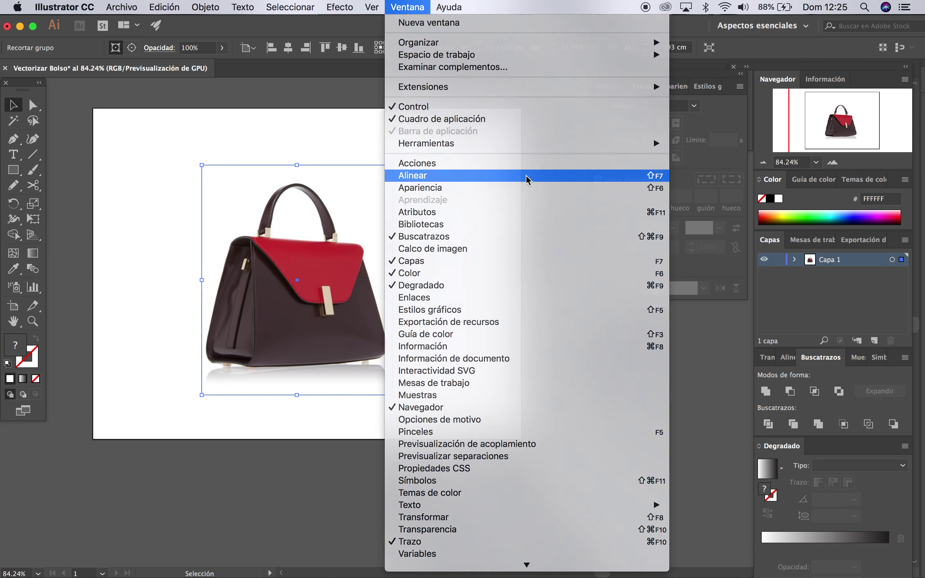
pyautogui.click(527, 180)
pyautogui.click(884, 466)
pyautogui.click(867, 508)
pyautogui.click(789, 396)
pyautogui.click(878, 391)
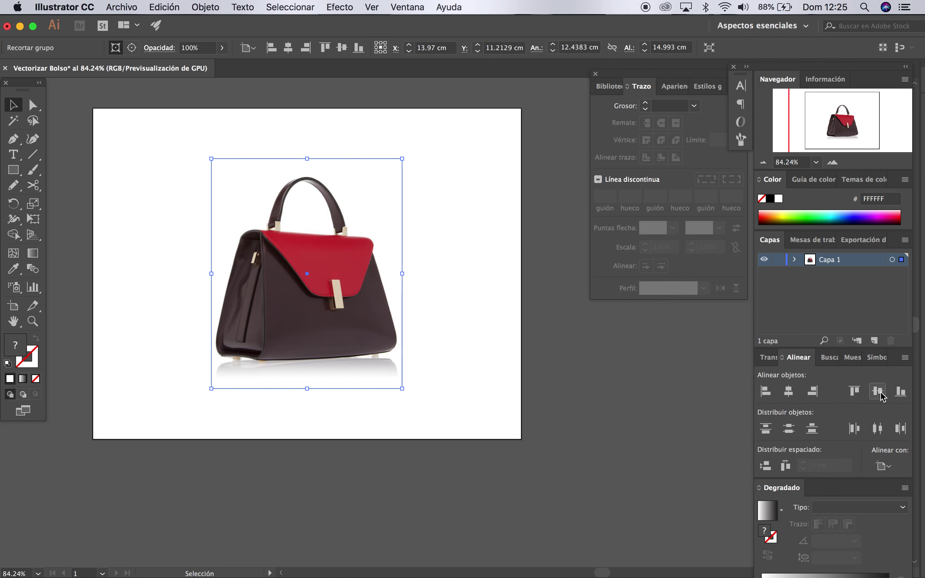
pyautogui.click(449, 404)
pyautogui.moveTo(473, 198); pyautogui.dragTo(207, 382)
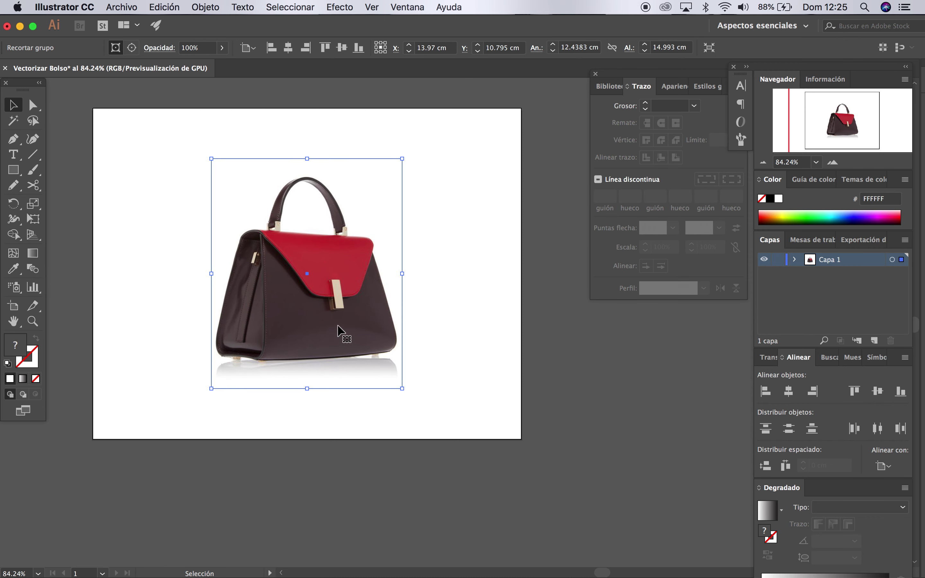
pyautogui.click(872, 294)
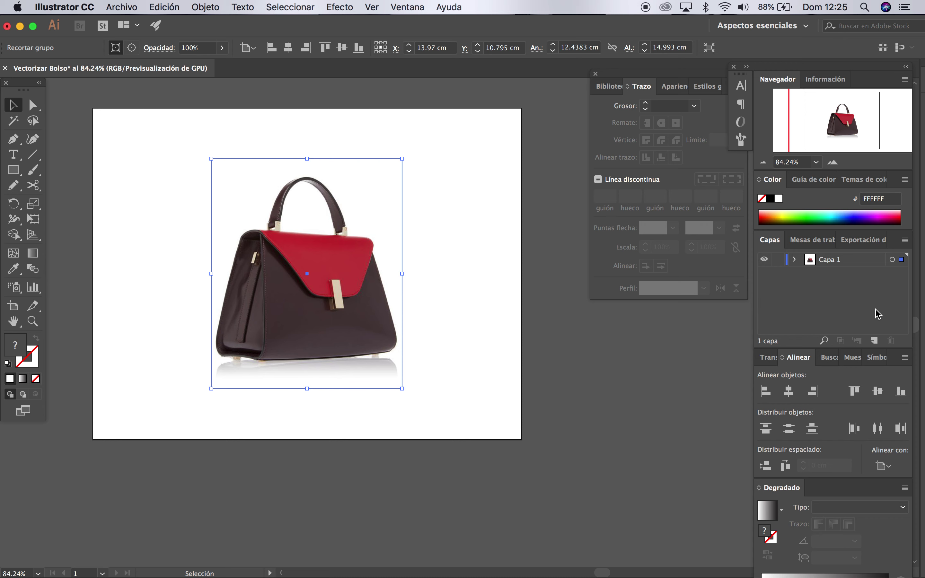
# Rename layer Capa 1 to 'Foto'
pyautogui.click(848, 266)
pyautogui.doubleClick(843, 260)
pyautogui.press('BackSpace')
pyautogui.write('Foto')
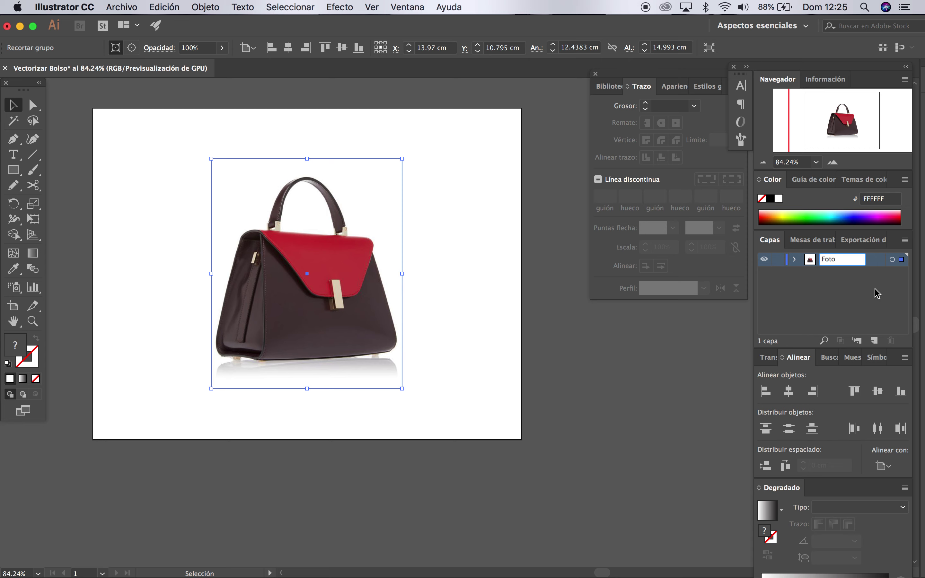
pyautogui.press('Return')
# Add two new layers above Foto named 'Trazo' and 'Trazo con r…'
pyautogui.click(874, 340)
pyautogui.doubleClick(840, 261)
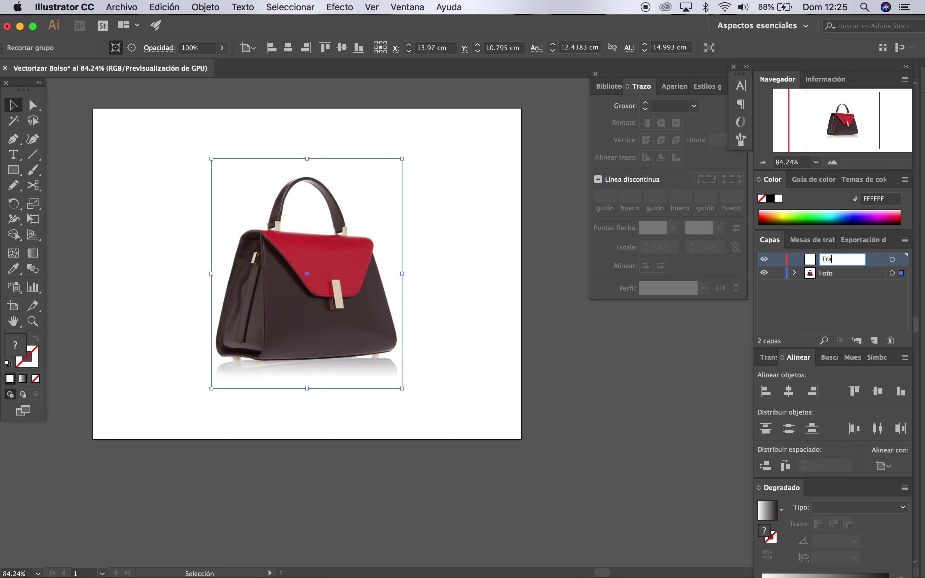
pyautogui.press('Return')
pyautogui.click(875, 340)
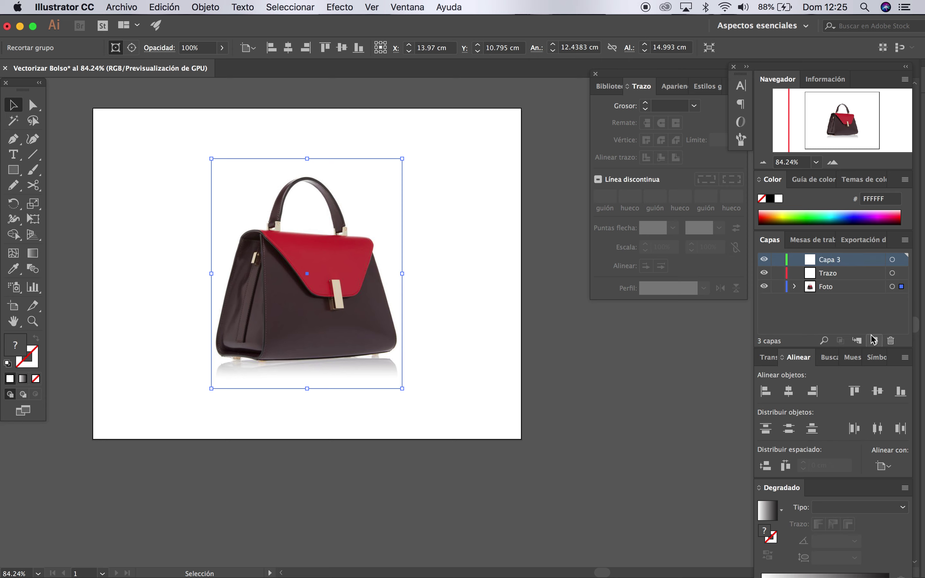
pyautogui.doubleClick(838, 260)
pyautogui.press('BackSpace')
pyautogui.write('Traz')
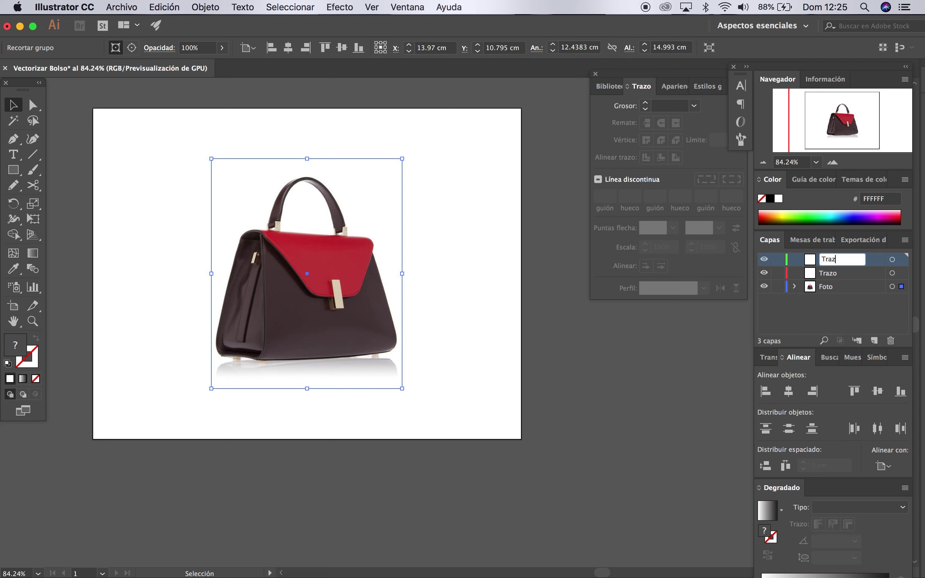
pyautogui.write('o con r')
pyautogui.press('Return')
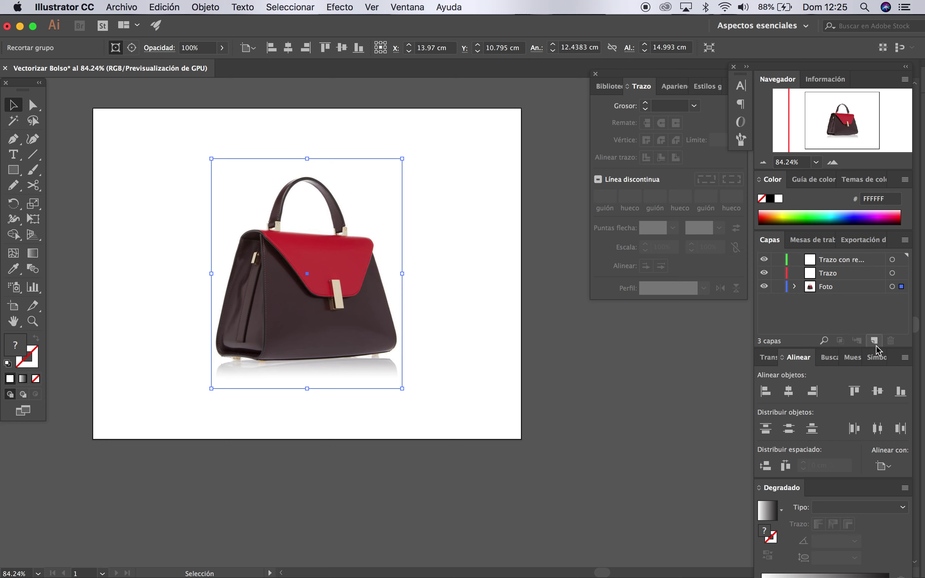
# Add a top layer named 'Pespunte' and reselect the Foto layer
pyautogui.click(875, 340)
pyautogui.doubleClick(845, 264)
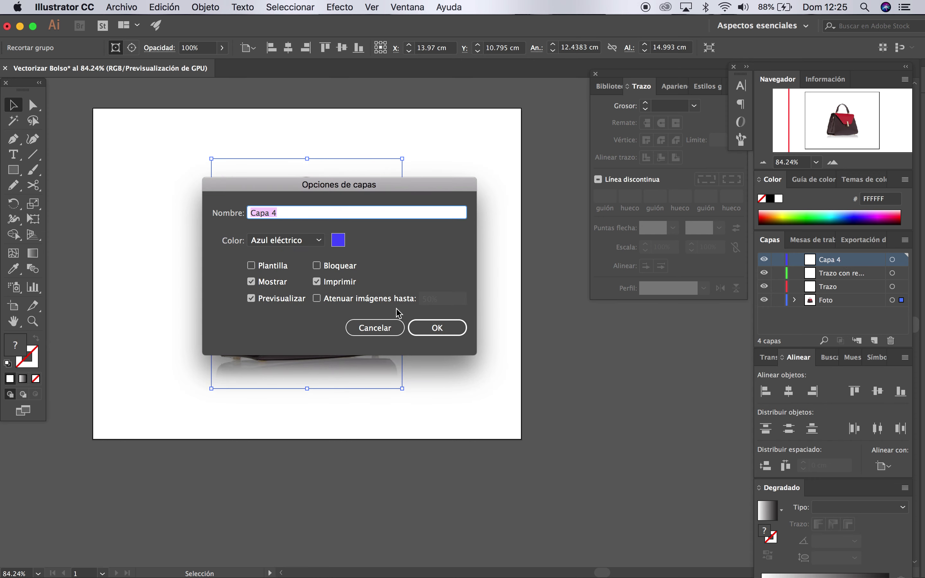
pyautogui.press('BackSpace')
pyautogui.write('Pespunte')
pyautogui.click(432, 332)
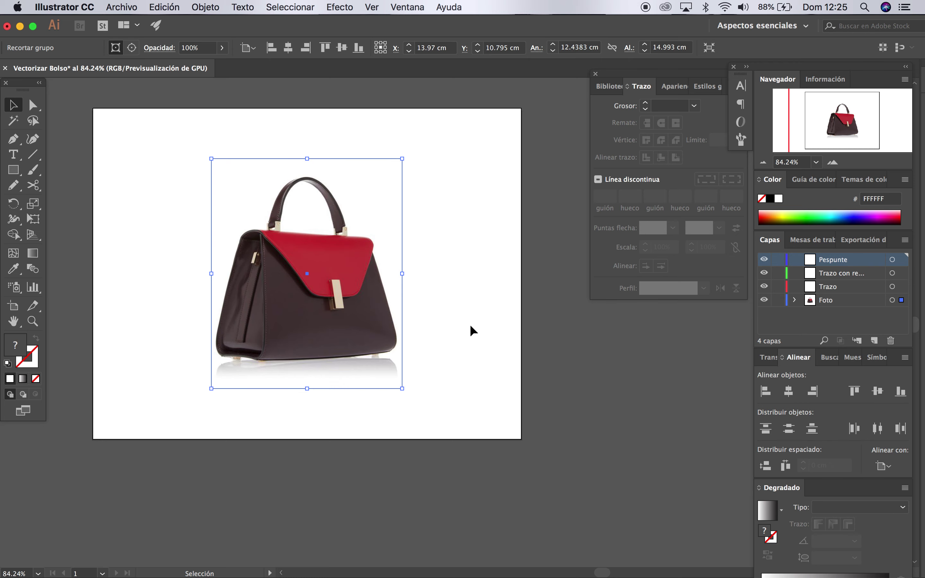
pyautogui.click(835, 322)
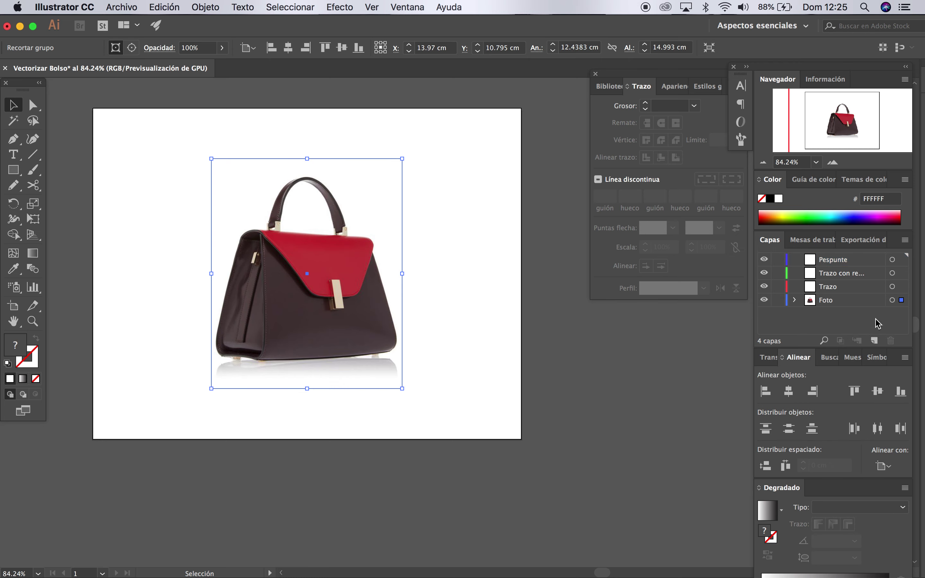
pyautogui.click(840, 302)
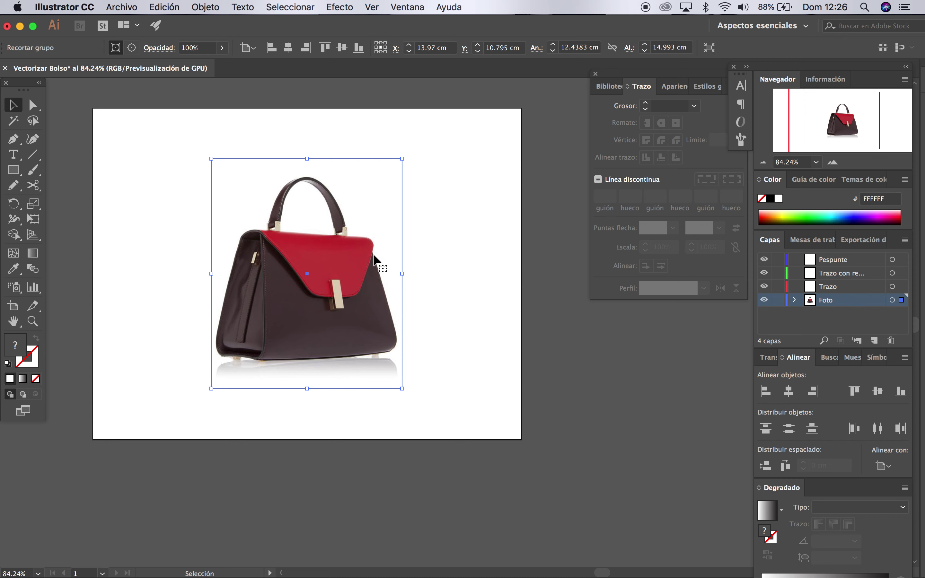
# Set the handbag photo's opacity to 65%
pyautogui.click(222, 48)
pyautogui.moveTo(222, 64); pyautogui.dragTo(203, 65)
pyautogui.click(355, 120)
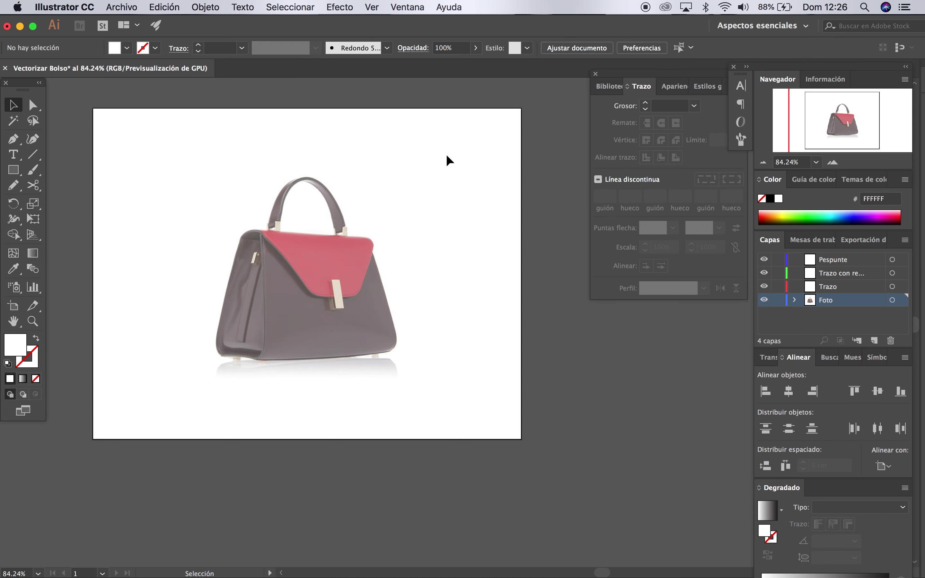
# Lock the Foto layer and make Trazo the active drawing layer
pyautogui.moveTo(445, 158); pyautogui.dragTo(395, 321)
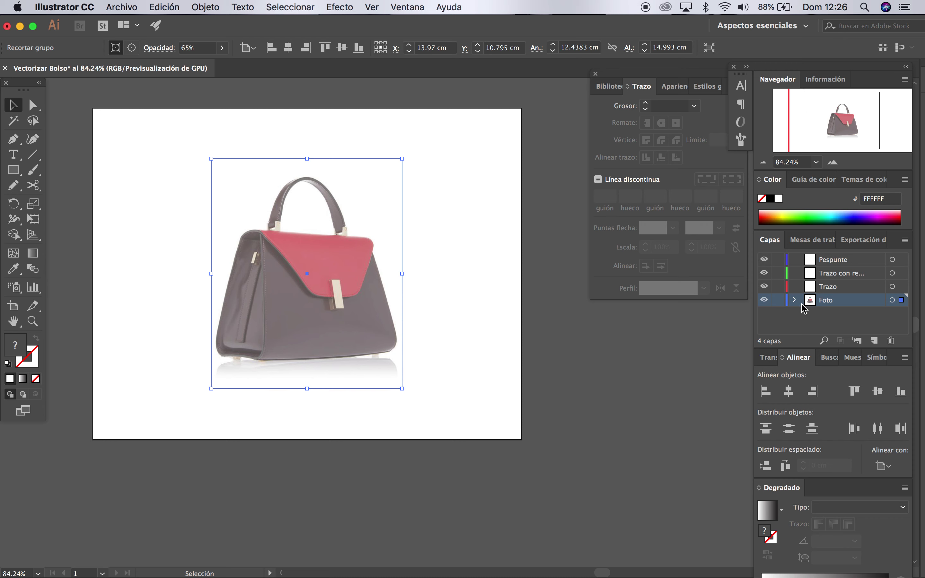
pyautogui.click(780, 300)
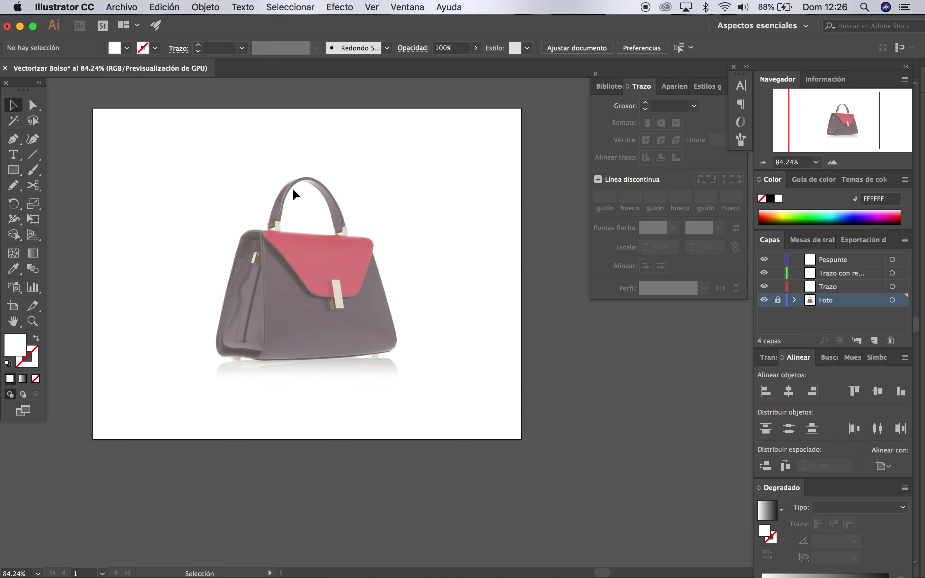
pyautogui.click(847, 289)
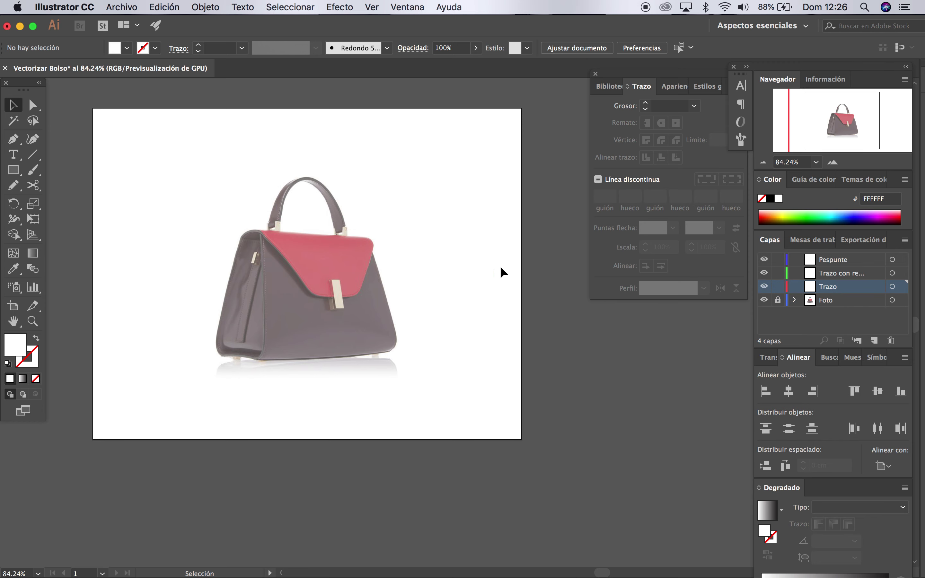
pyautogui.scroll(3, 380, 240)
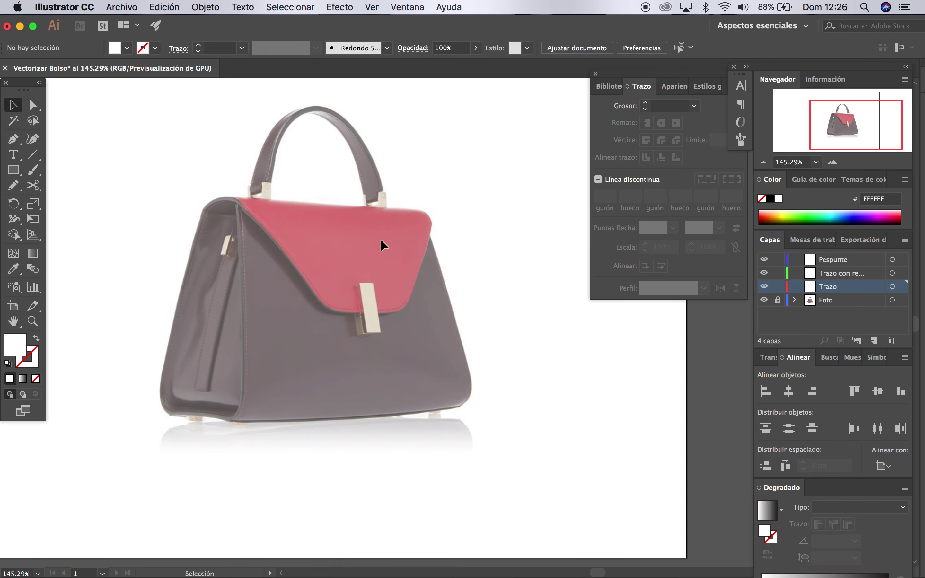
# Set the Pen tool to a cyan 00AEEF stroke with no fill
pyautogui.click(13, 139)
pyautogui.scroll(1, 262, 210)
pyautogui.scroll(1, 253, 208)
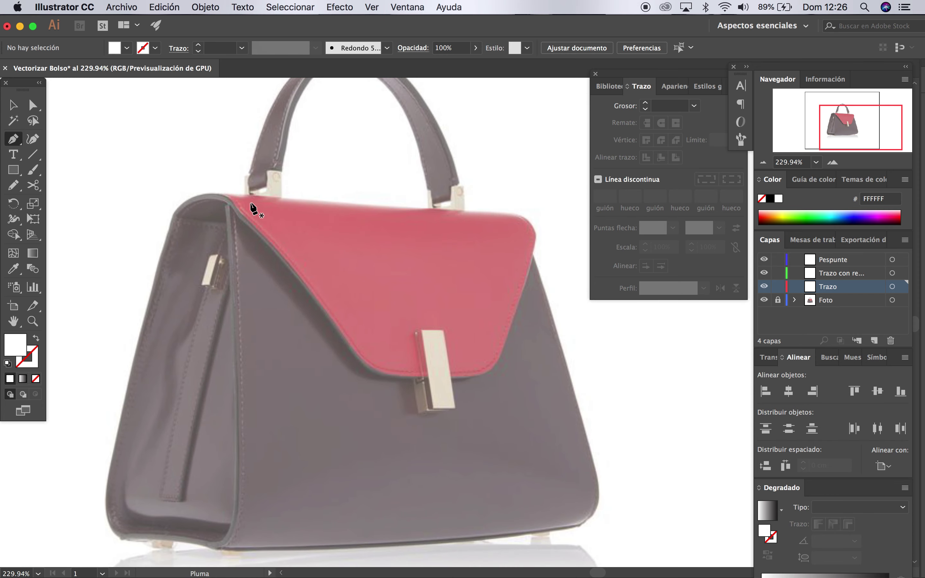
pyautogui.scroll(1, 252, 209)
pyautogui.scroll(1, 252, 210)
pyautogui.hscroll(3, 253, 210)
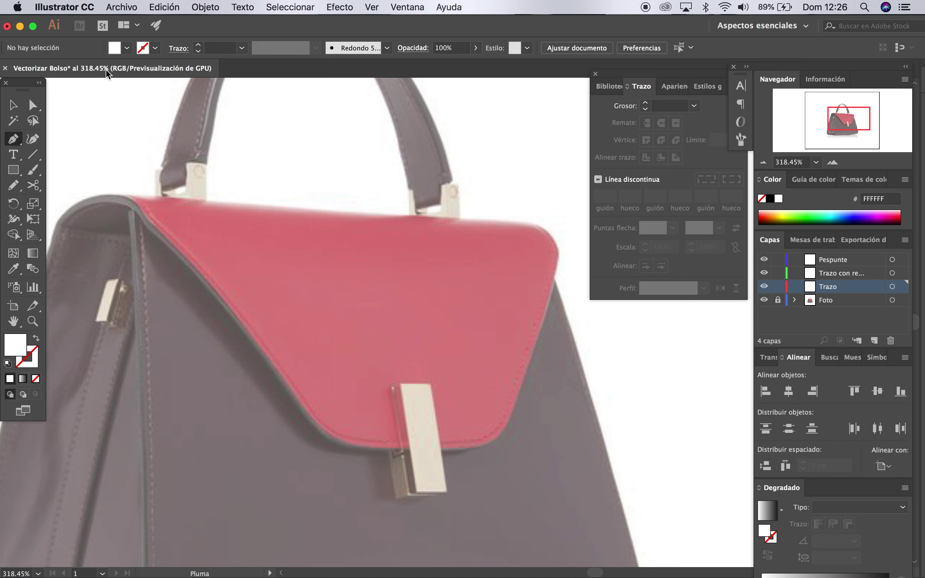
pyautogui.click(127, 48)
pyautogui.click(72, 69)
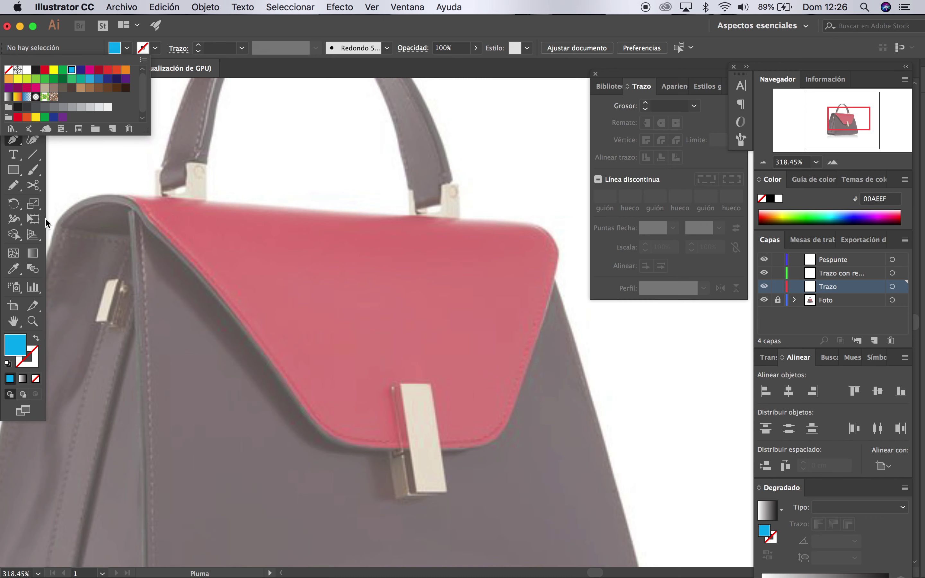
pyautogui.click(36, 339)
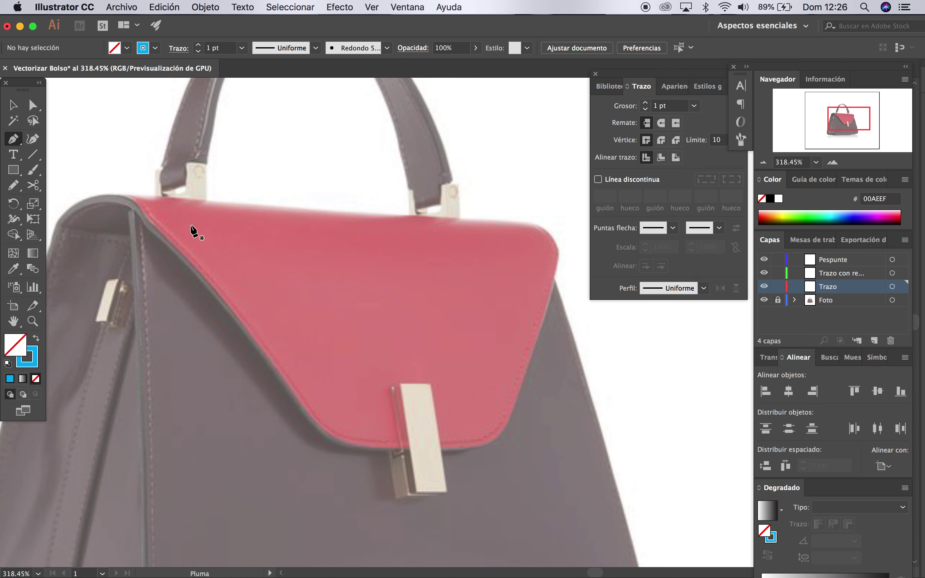
# Trace the flap outline from its left corner over the top and along the bottom edge
pyautogui.scroll(2, 192, 232)
pyautogui.scroll(2, 217, 234)
pyautogui.scroll(2, 212, 238)
pyautogui.scroll(1, 203, 223)
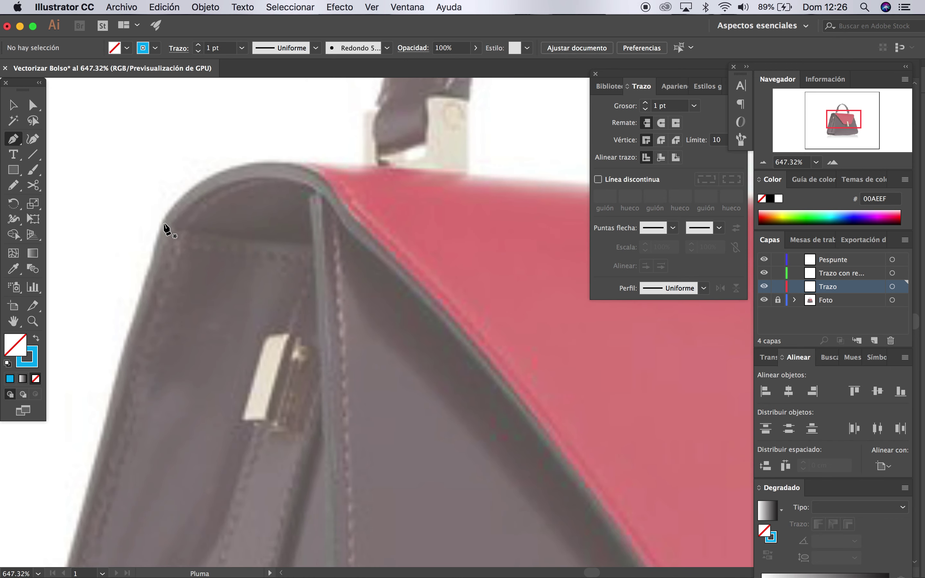
pyautogui.click(161, 223)
pyautogui.click(175, 226)
pyautogui.moveTo(227, 185)
pyautogui.mouseDown()
pyautogui.moveTo(257, 176)
pyautogui.moveTo(316, 191)
pyautogui.mouseUp()
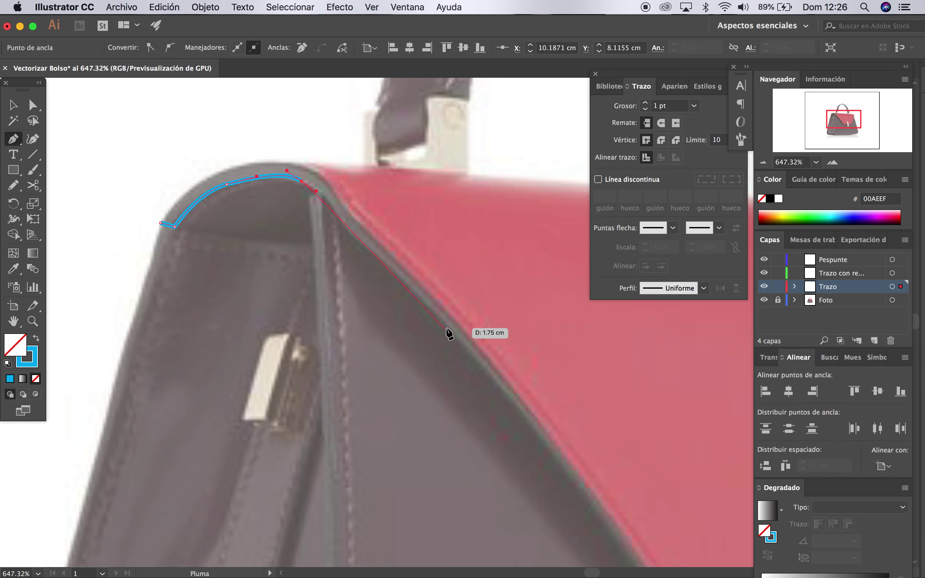
pyautogui.scroll(-1, 436, 335)
pyautogui.scroll(-2, 438, 337)
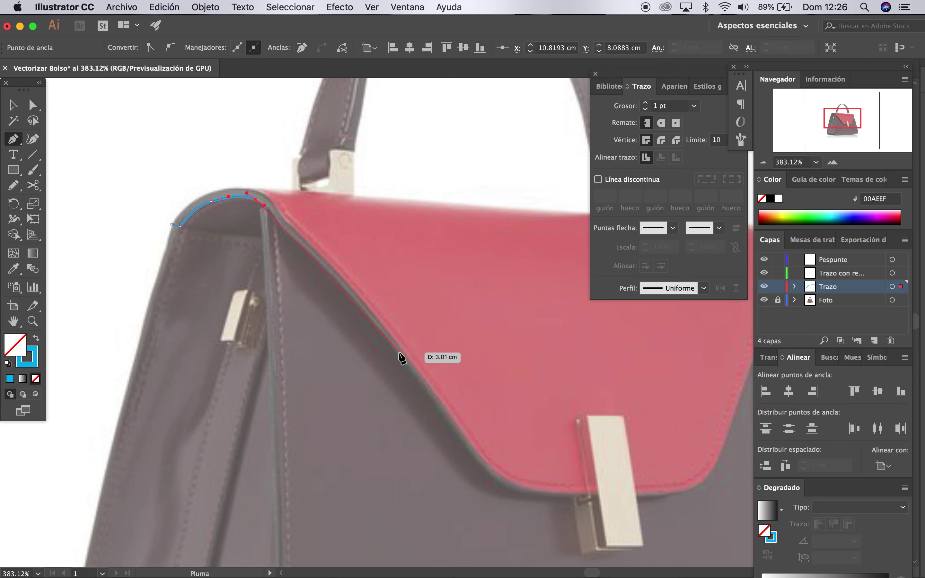
pyautogui.moveTo(403, 362); pyautogui.dragTo(428, 399)
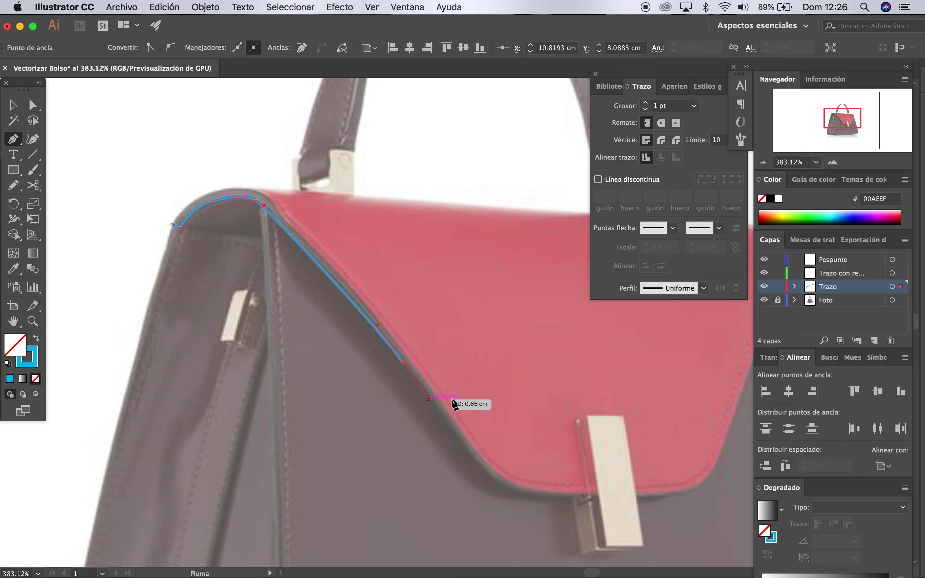
pyautogui.moveTo(505, 485); pyautogui.dragTo(539, 499)
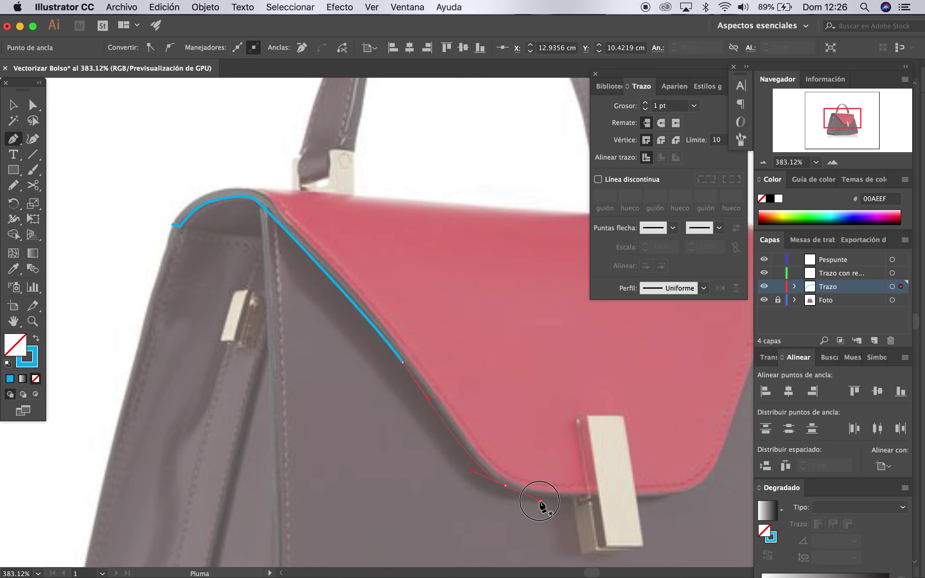
pyautogui.moveTo(603, 500); pyautogui.dragTo(626, 500)
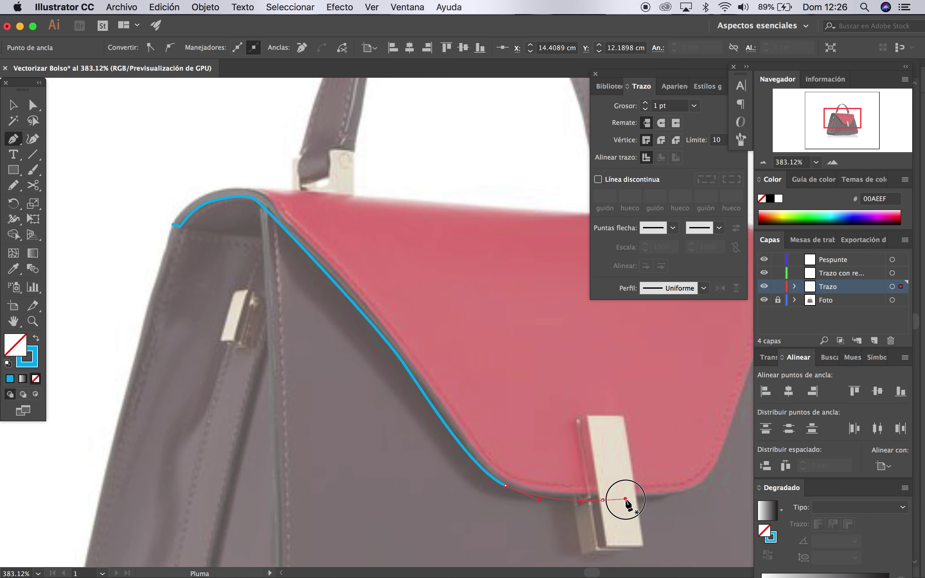
pyautogui.moveTo(701, 488); pyautogui.dragTo(708, 484)
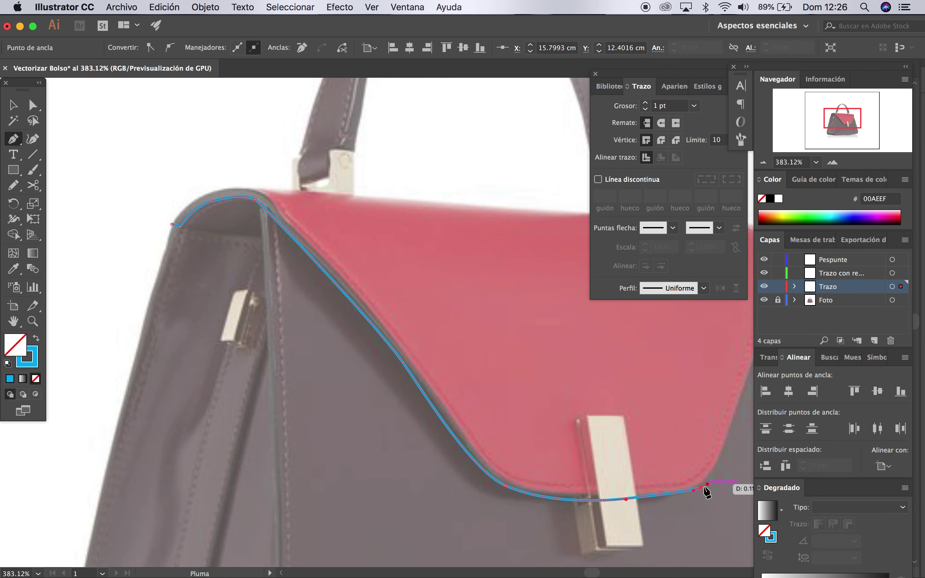
# Continue the outline up the flap's right side and across the top, closing the path
pyautogui.hscroll(2, 703, 494)
pyautogui.hscroll(5, 704, 493)
pyautogui.scroll(2, 703, 494)
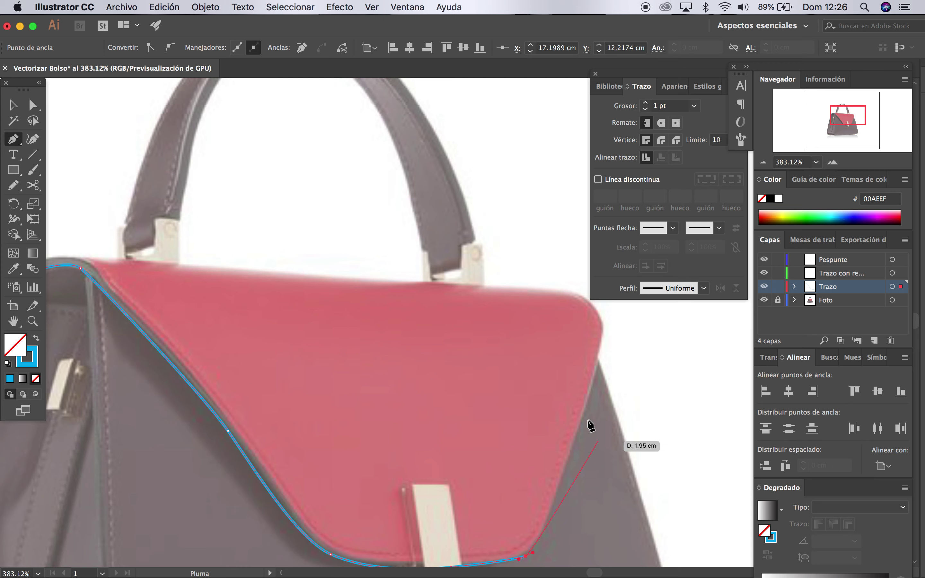
pyautogui.moveTo(581, 428); pyautogui.dragTo(593, 384)
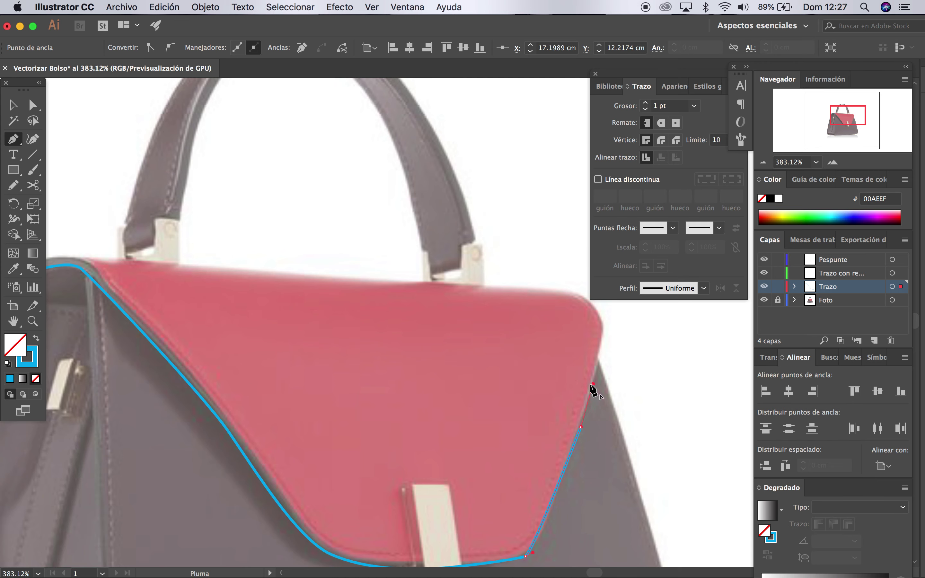
pyautogui.hotkey('ctrl', 'z')
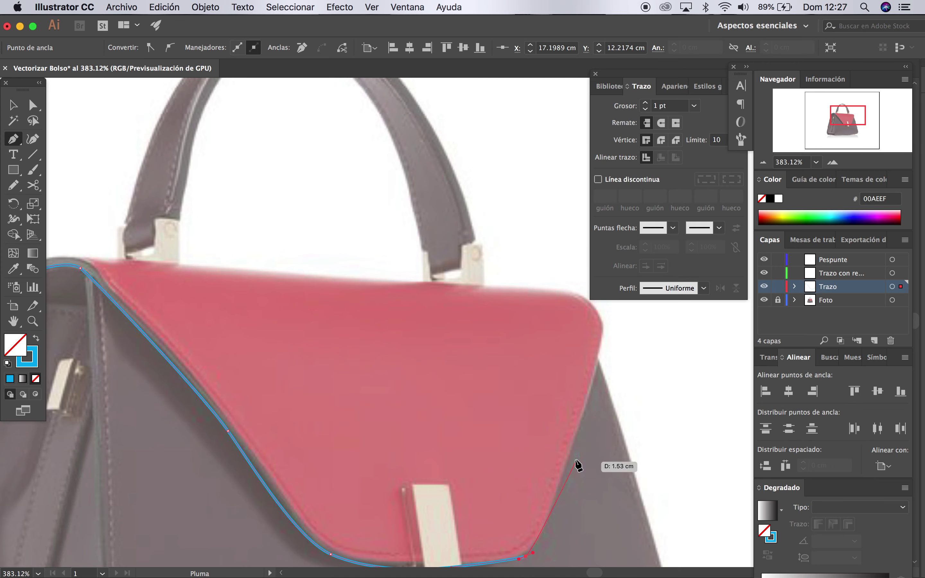
pyautogui.moveTo(573, 449); pyautogui.dragTo(590, 396)
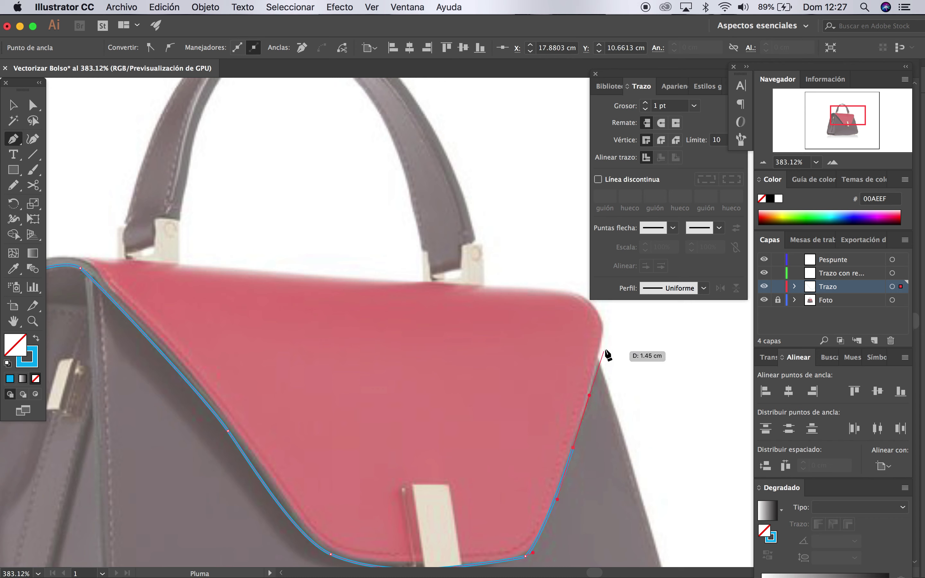
pyautogui.moveTo(604, 331)
pyautogui.mouseDown()
pyautogui.moveTo(605, 318)
pyautogui.moveTo(552, 289)
pyautogui.mouseUp()
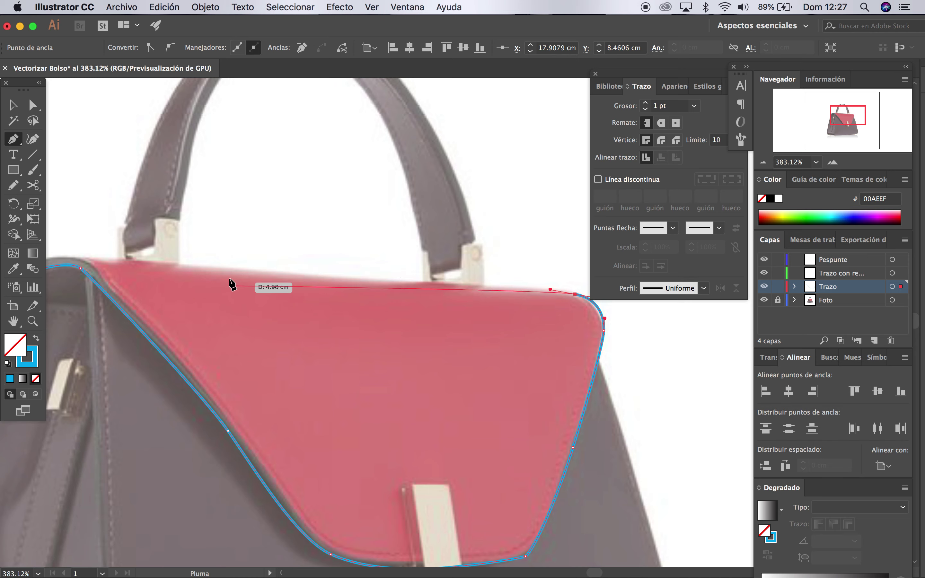
pyautogui.click(219, 265)
pyautogui.hscroll(-5, 221, 266)
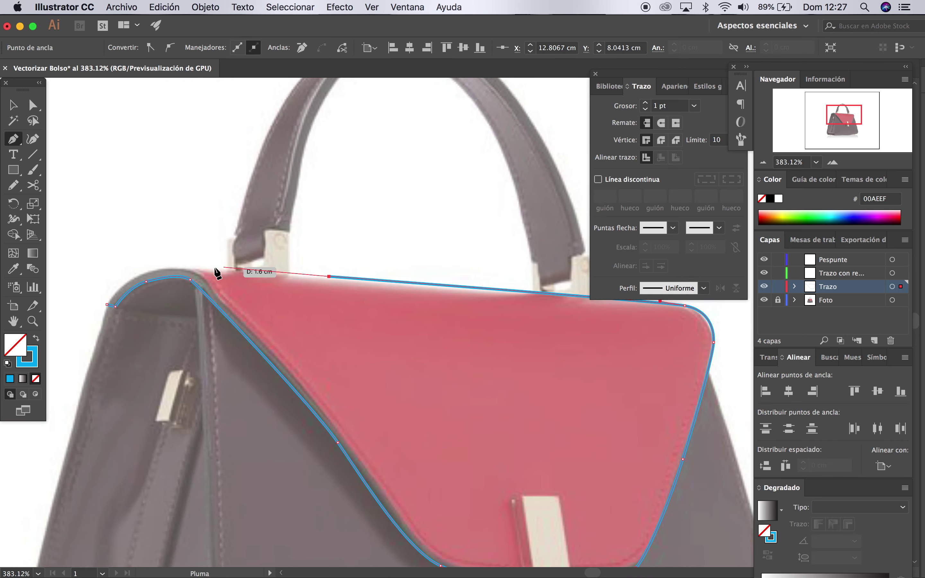
pyautogui.click(172, 268)
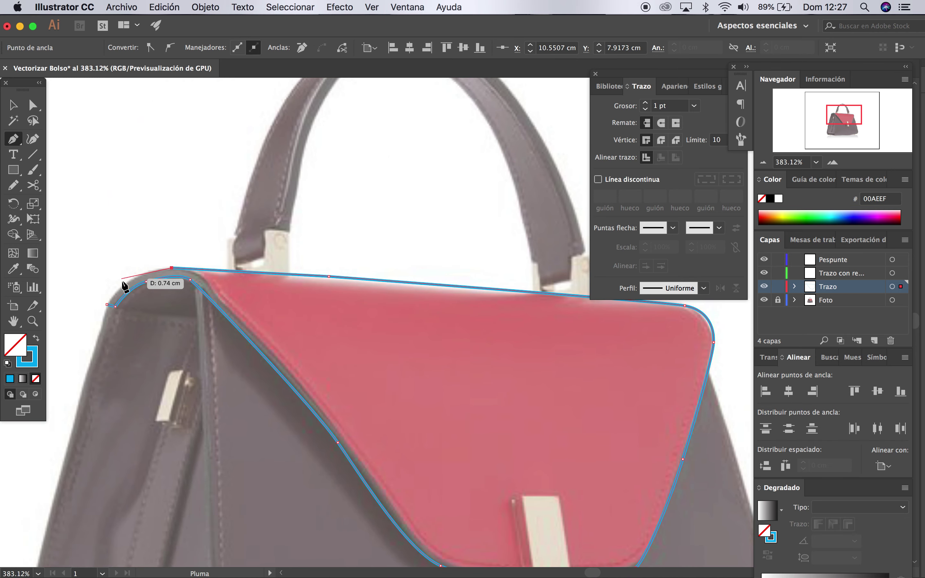
pyautogui.moveTo(126, 282); pyautogui.dragTo(108, 295)
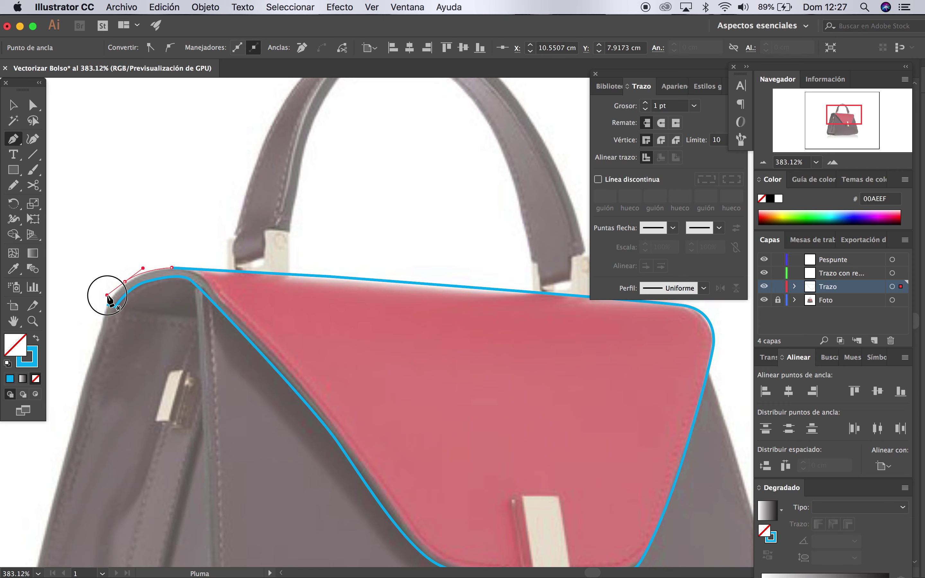
pyautogui.scroll(3, 155, 277)
pyautogui.moveTo(158, 269)
pyautogui.mouseDown()
pyautogui.moveTo(171, 281)
pyautogui.moveTo(153, 300)
pyautogui.mouseUp()
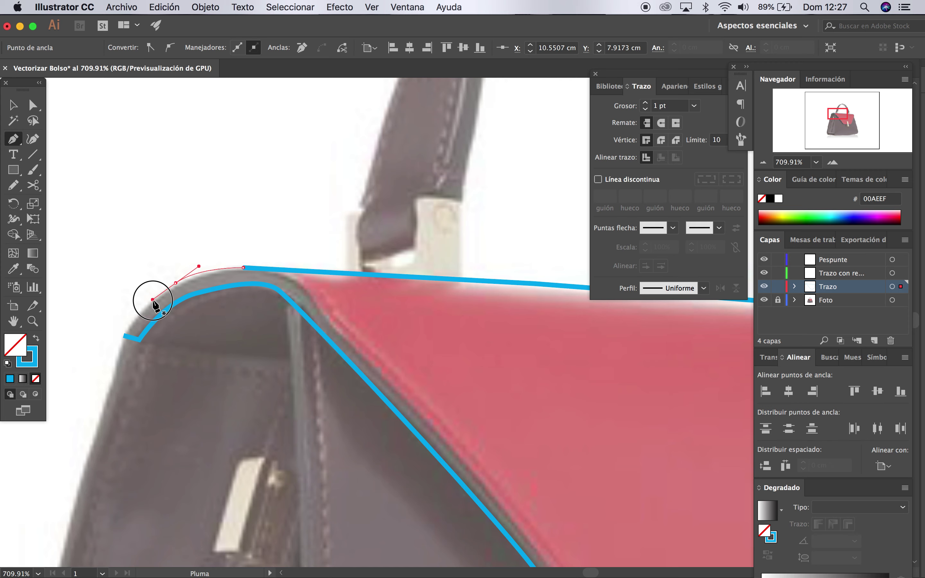
pyautogui.moveTo(123, 336); pyautogui.dragTo(128, 349)
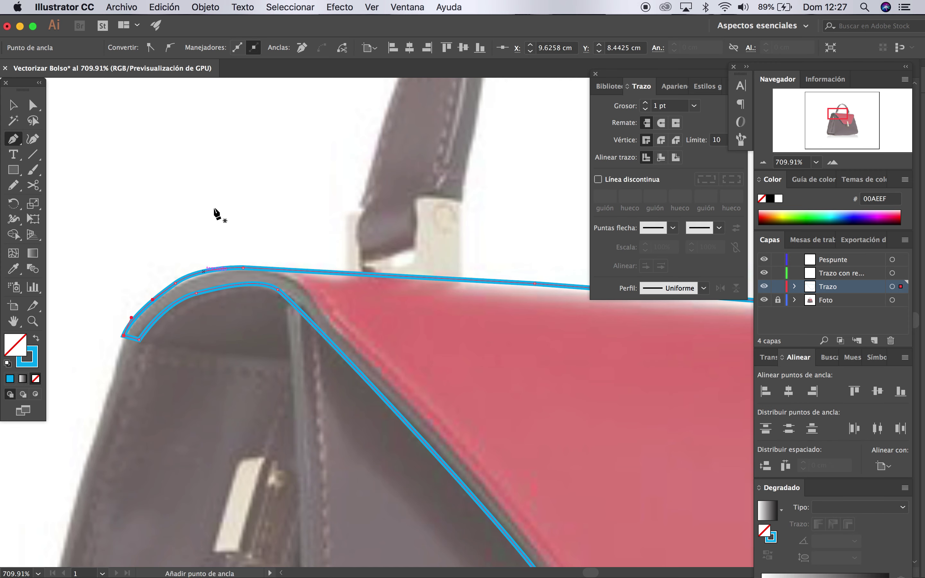
# Redraw the flap outline's upper-left and inner top curves freehand with the Pencil
pyautogui.click(14, 185)
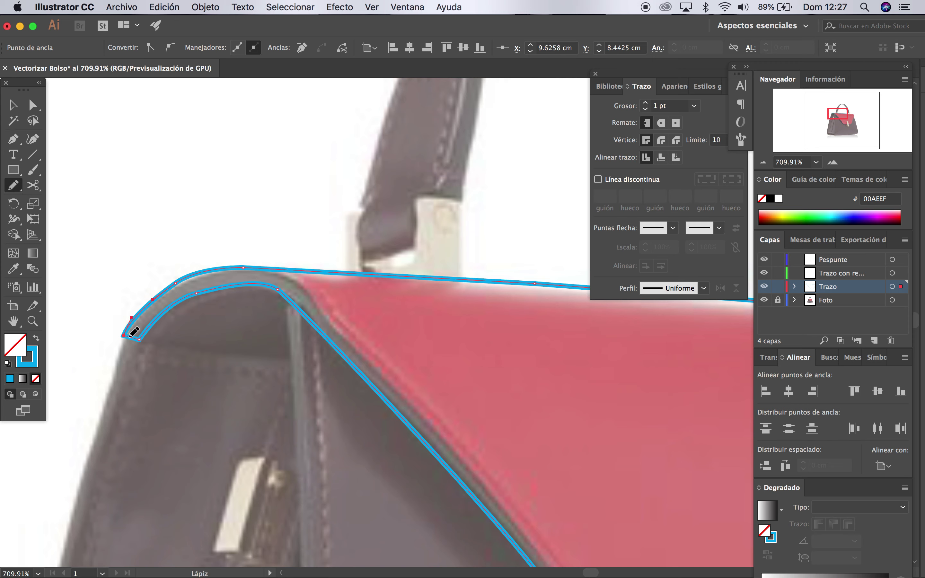
pyautogui.moveTo(129, 330); pyautogui.dragTo(202, 266)
pyautogui.moveTo(128, 332); pyautogui.dragTo(221, 283)
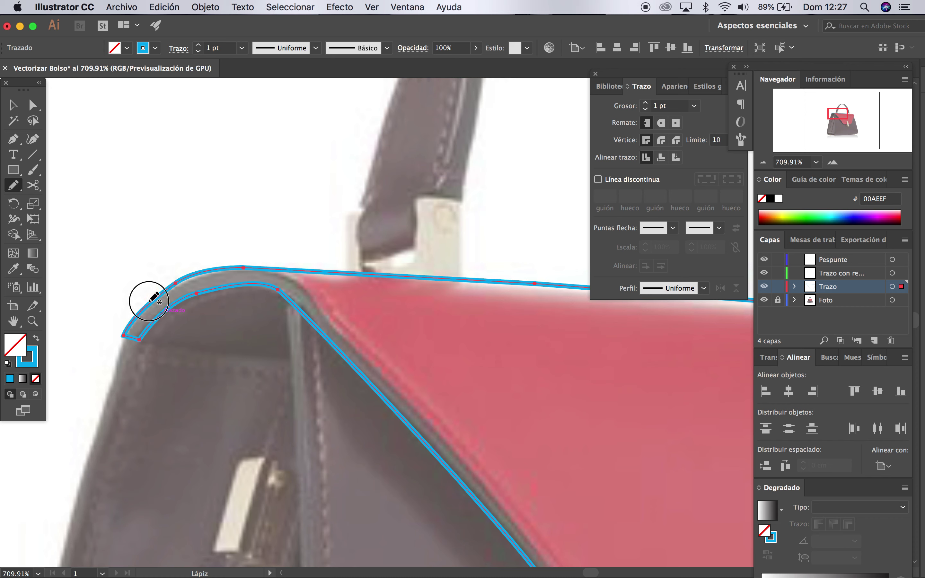
pyautogui.moveTo(129, 331); pyautogui.dragTo(249, 267)
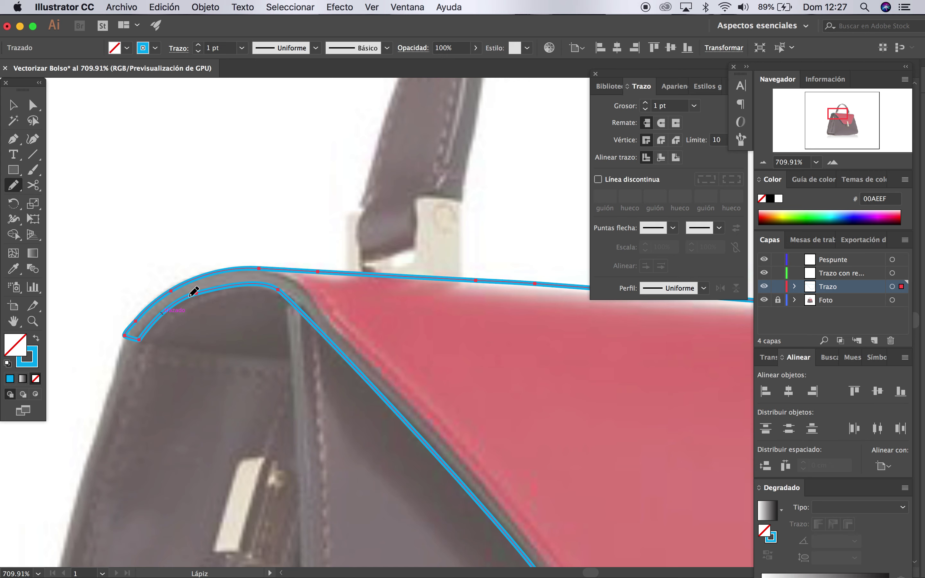
pyautogui.moveTo(190, 295)
pyautogui.mouseDown()
pyautogui.moveTo(255, 285)
pyautogui.moveTo(306, 302)
pyautogui.mouseUp()
pyautogui.moveTo(267, 291); pyautogui.dragTo(307, 313)
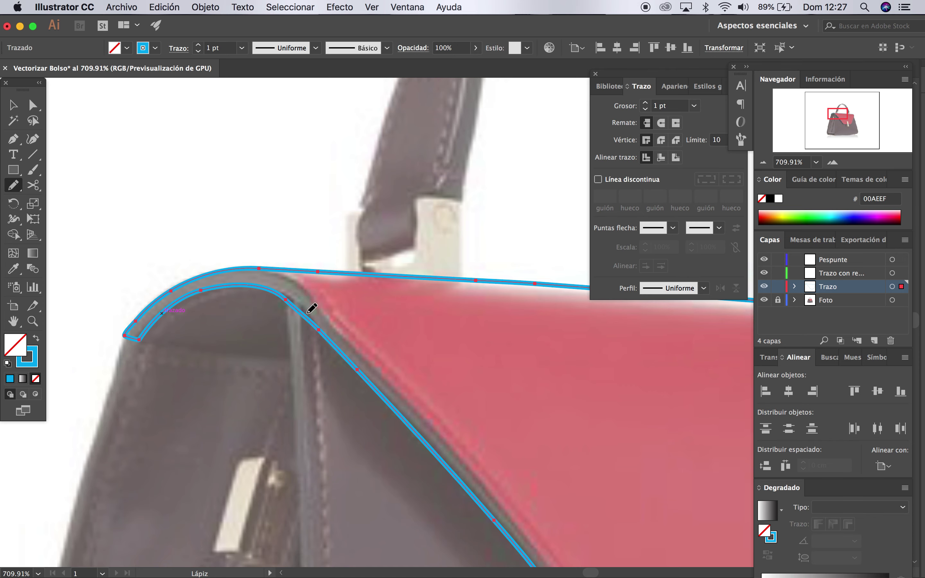
# Deselect the finished flap outline and zoom out
pyautogui.click(18, 109)
pyautogui.click(217, 155)
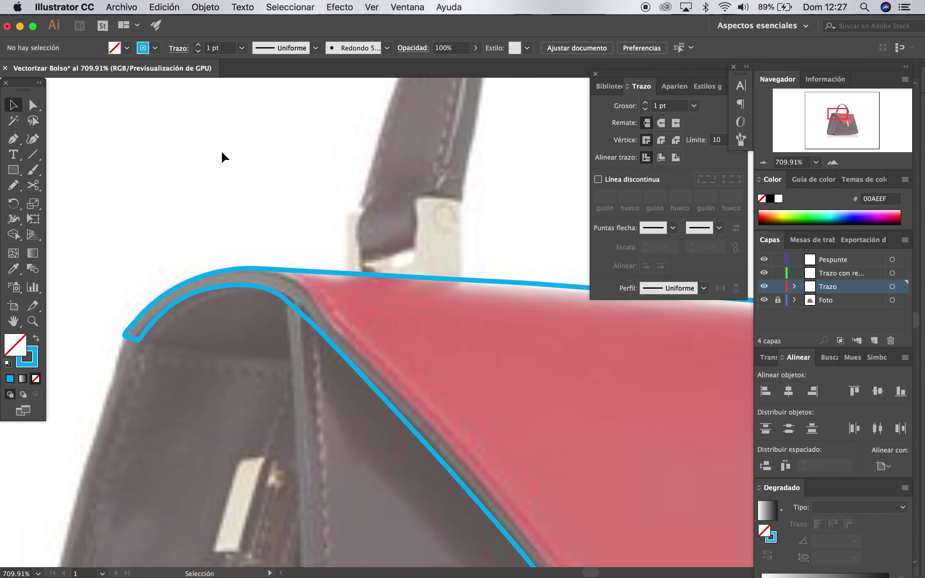
pyautogui.scroll(-3, 212, 159)
pyautogui.scroll(-2, 213, 165)
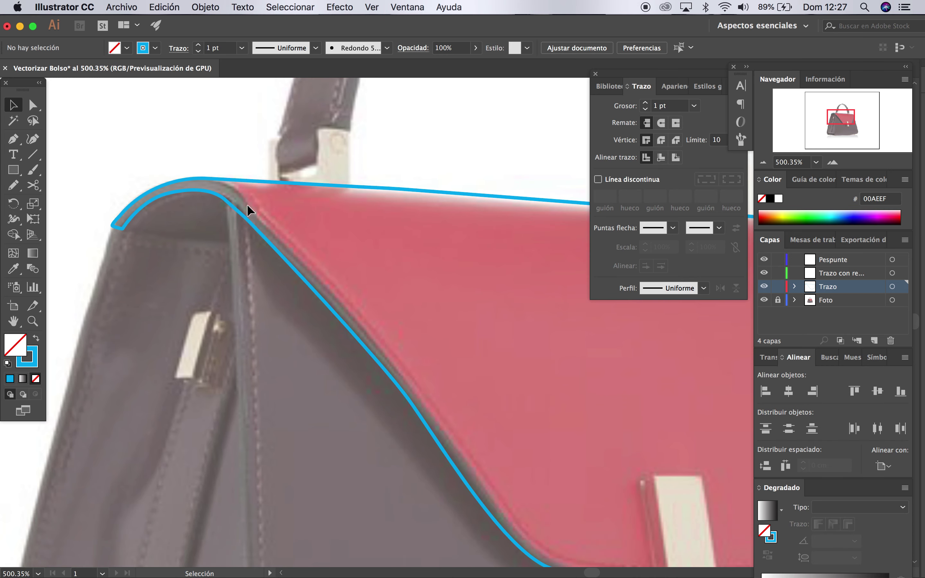
# Start a pen path on the flap's bottom edge, curving up to the bag's top edge
pyautogui.click(13, 139)
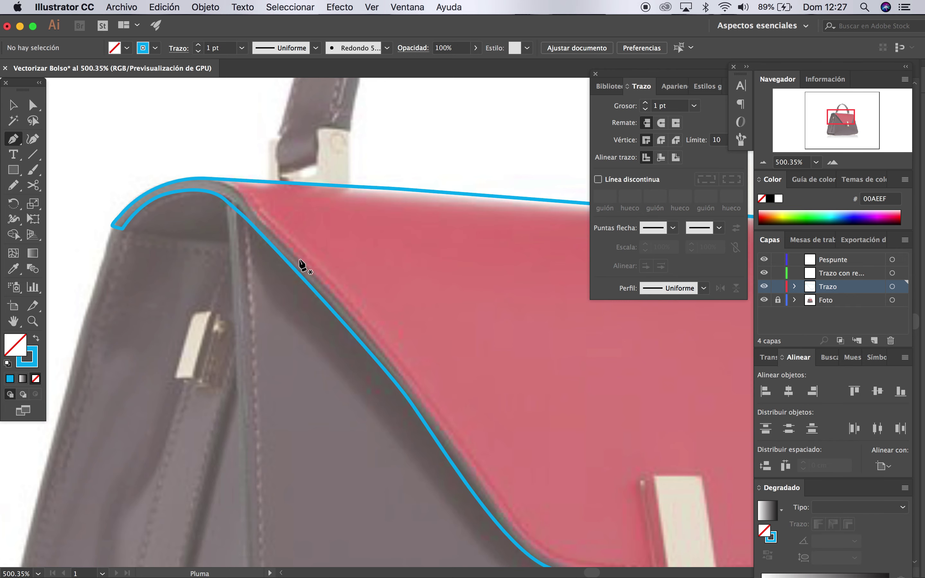
pyautogui.scroll(-1, 304, 263)
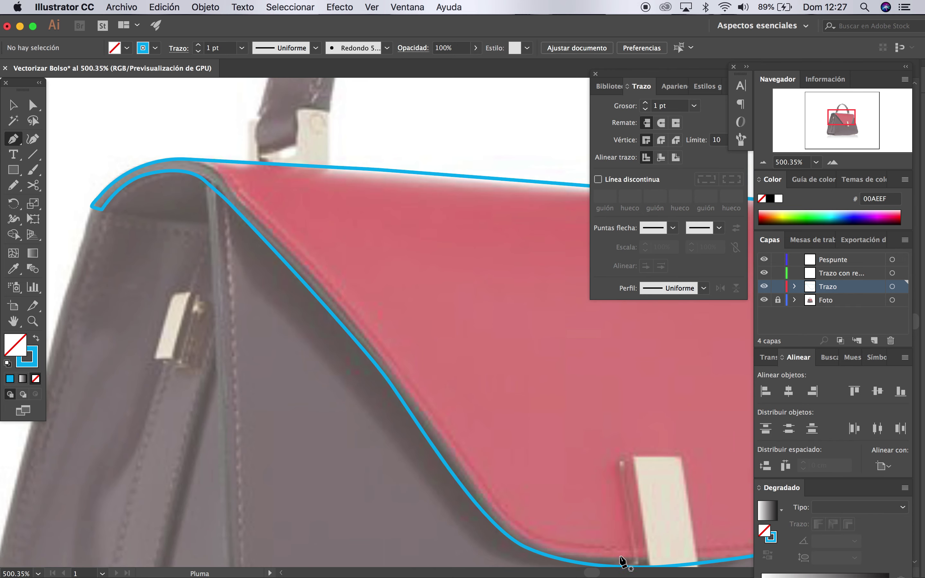
pyautogui.scroll(-3, 615, 553)
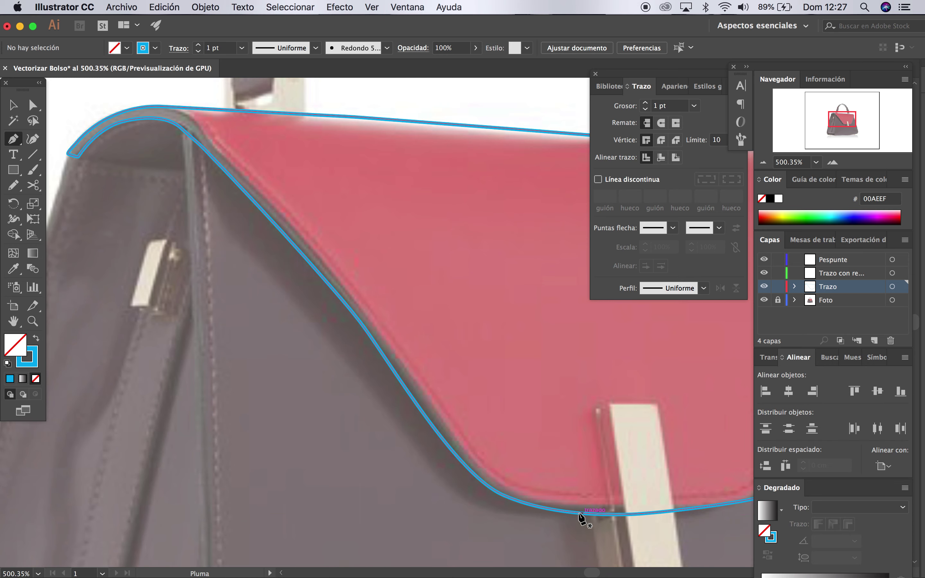
pyautogui.scroll(2, 584, 519)
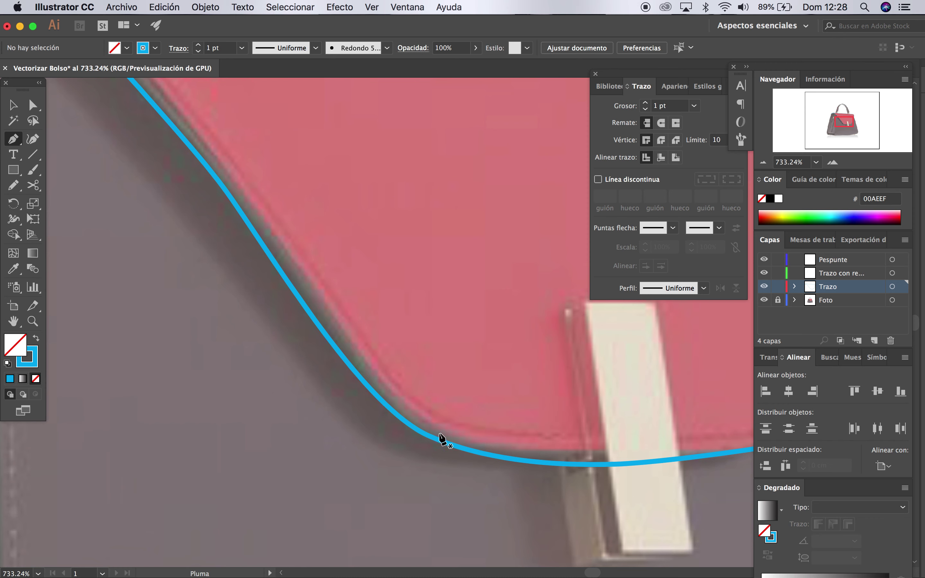
pyautogui.click(436, 435)
pyautogui.moveTo(343, 328); pyautogui.dragTo(308, 277)
pyautogui.click(193, 122)
pyautogui.scroll(-3, 195, 131)
pyautogui.scroll(2, 196, 131)
pyautogui.hscroll(-2, 196, 131)
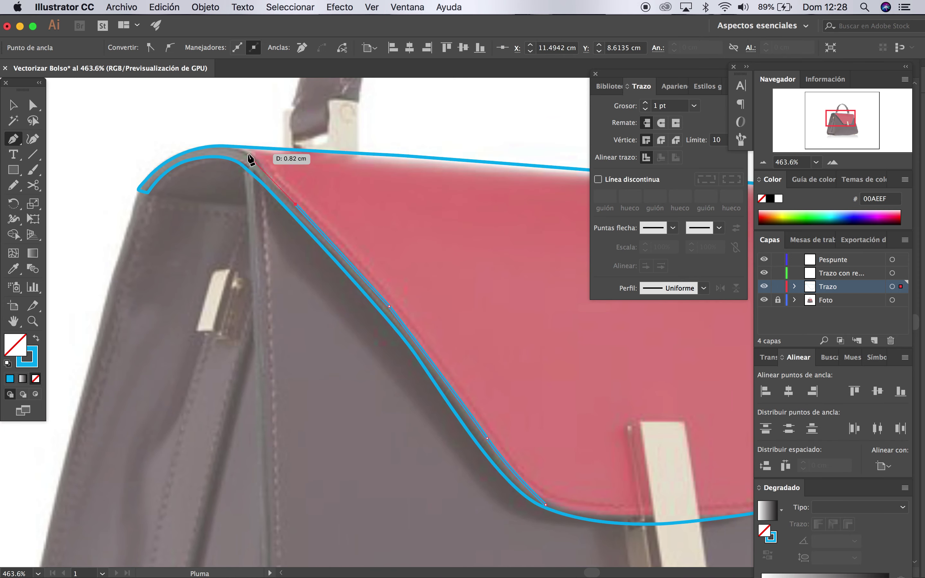
# Add anchors around the rounded corner and down the dark edge band, closing and deselecting the shape
pyautogui.click(246, 154)
pyautogui.click(207, 136)
pyautogui.click(130, 163)
pyautogui.click(133, 208)
pyautogui.click(243, 202)
pyautogui.click(285, 231)
pyautogui.click(355, 315)
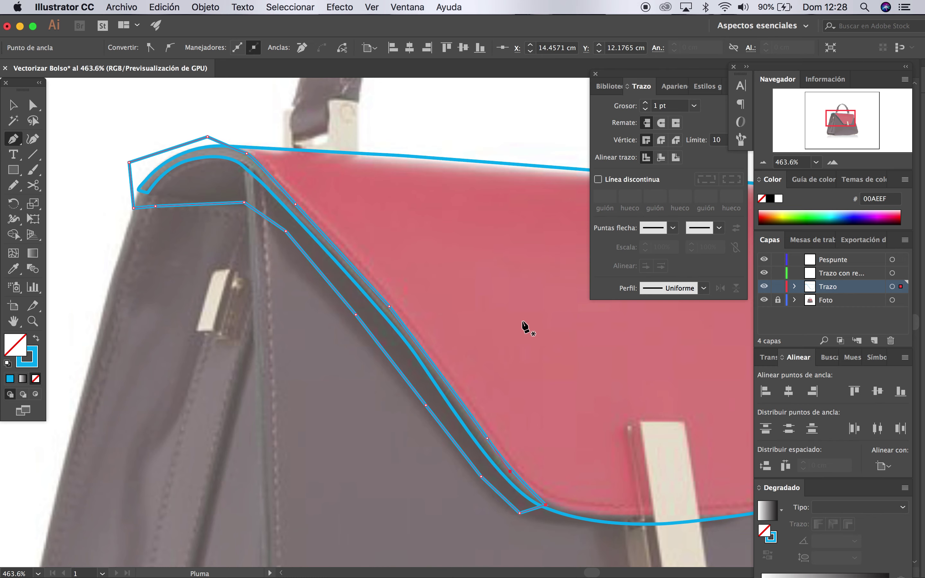
pyautogui.click(14, 104)
pyautogui.click(225, 120)
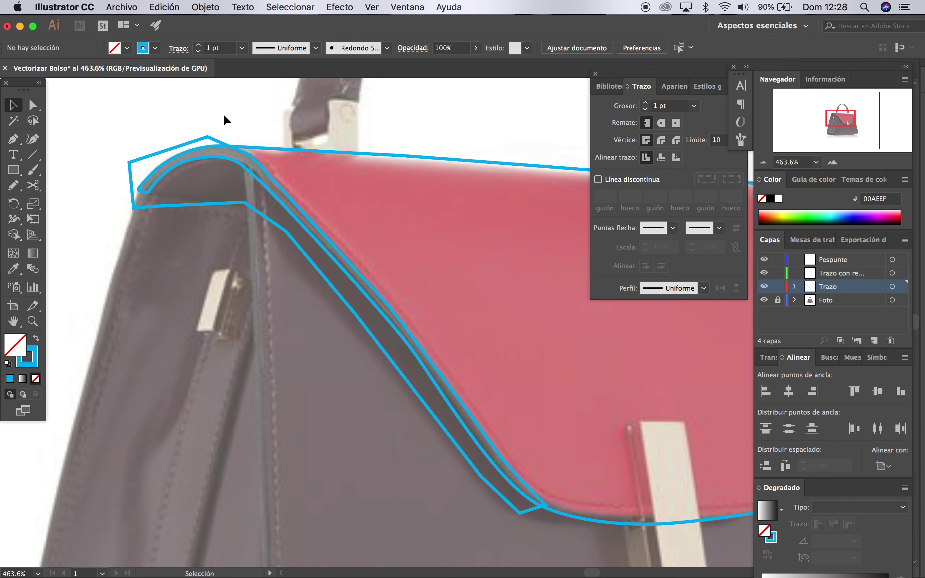
# Select the new edge band shape together with the flap outline
pyautogui.scroll(-2, 227, 120)
pyautogui.click(398, 153)
pyautogui.hscroll(2, 399, 155)
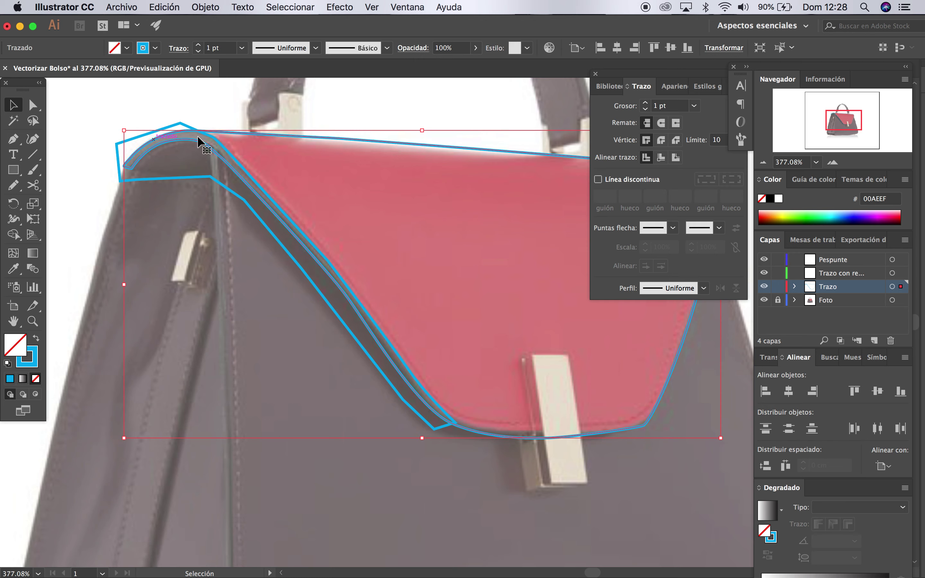
pyautogui.click(419, 100)
pyautogui.click(412, 145)
pyautogui.click(405, 115)
pyautogui.click(380, 145)
pyautogui.keyDown('shift'); pyautogui.click(176, 127); pyautogui.keyUp('shift')
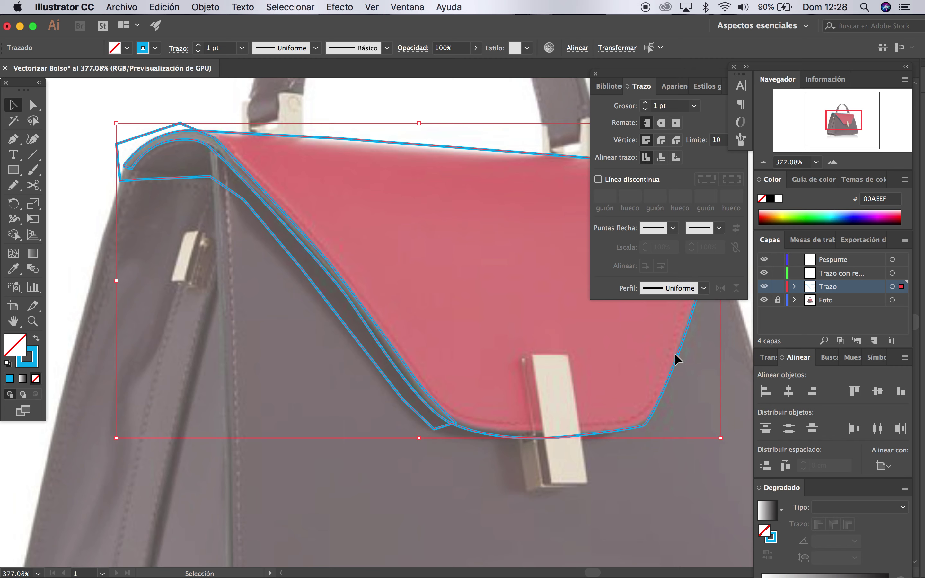
# Apply Pathfinder Intersect to keep only their overlap as a curved edge band, then deselect
pyautogui.click(405, 8)
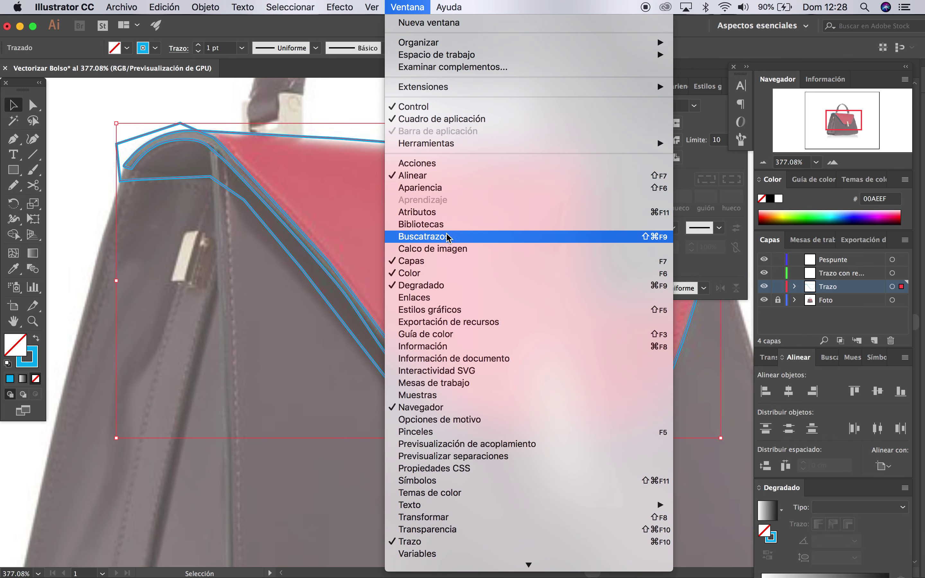
pyautogui.click(448, 237)
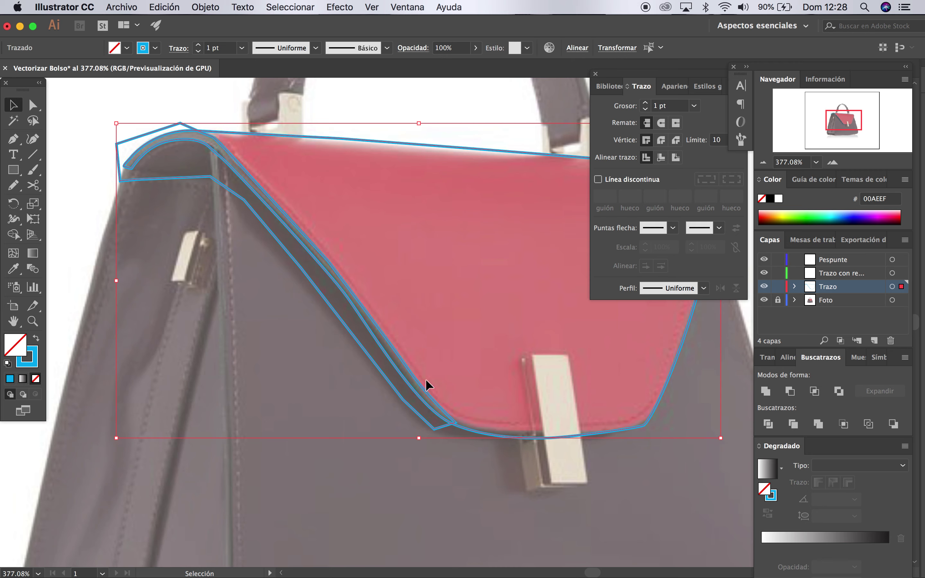
pyautogui.click(815, 390)
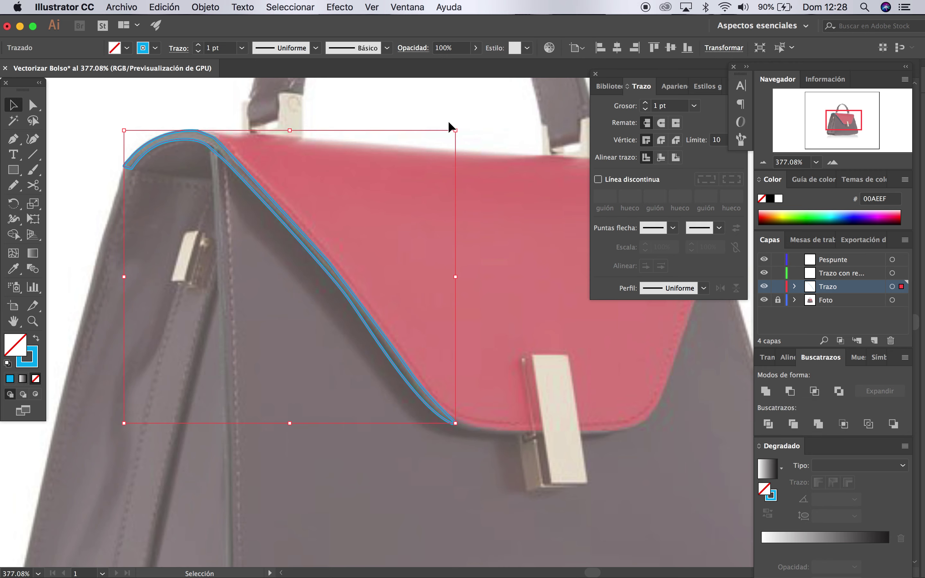
pyautogui.click(463, 106)
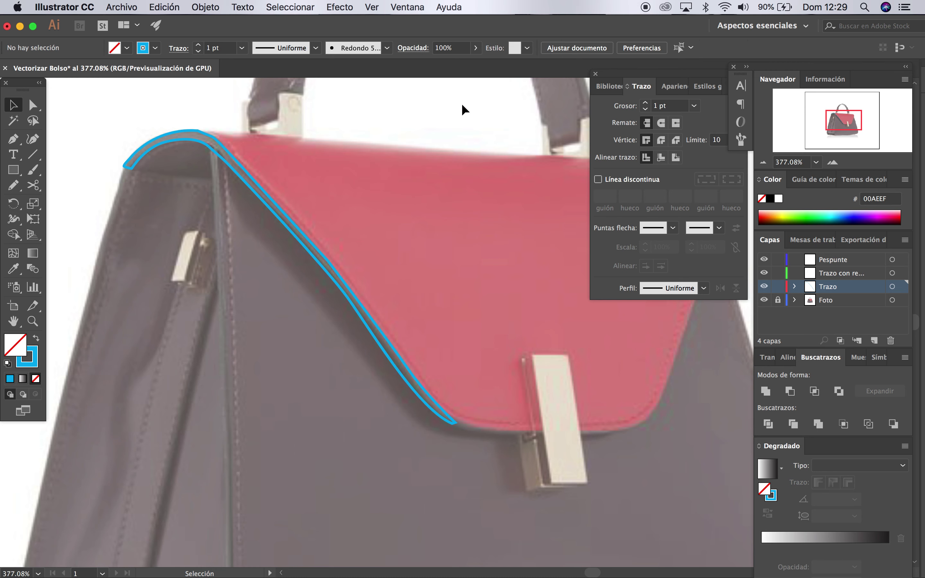
# Undo to bring back the full flap outline alongside the edge band
pyautogui.press('super')
pyautogui.press('super+z')
pyautogui.press('super+z')
pyautogui.press('super+z')
pyautogui.scroll(-5, 428, 111)
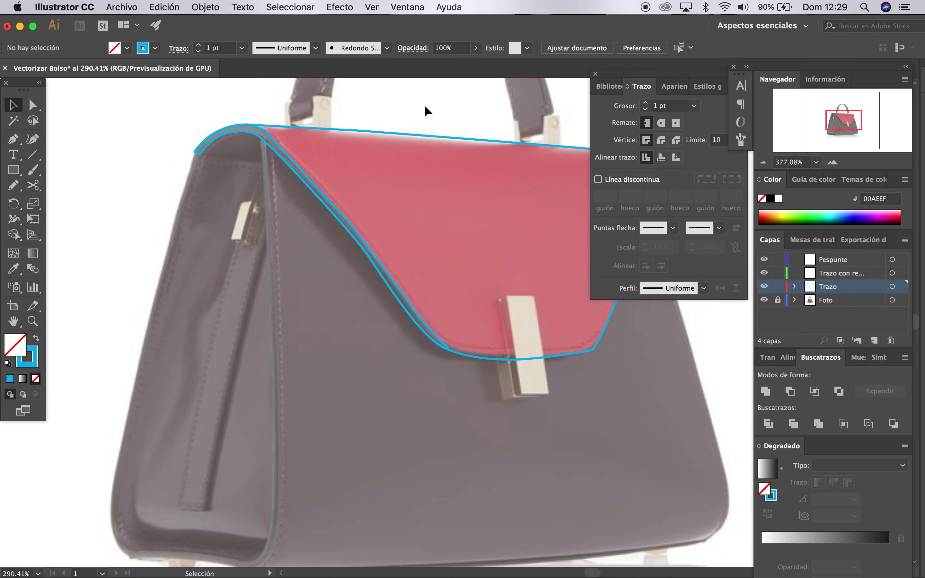
pyautogui.scroll(2, 427, 110)
pyautogui.scroll(2, 428, 110)
pyautogui.scroll(2, 428, 111)
pyautogui.scroll(1, 428, 111)
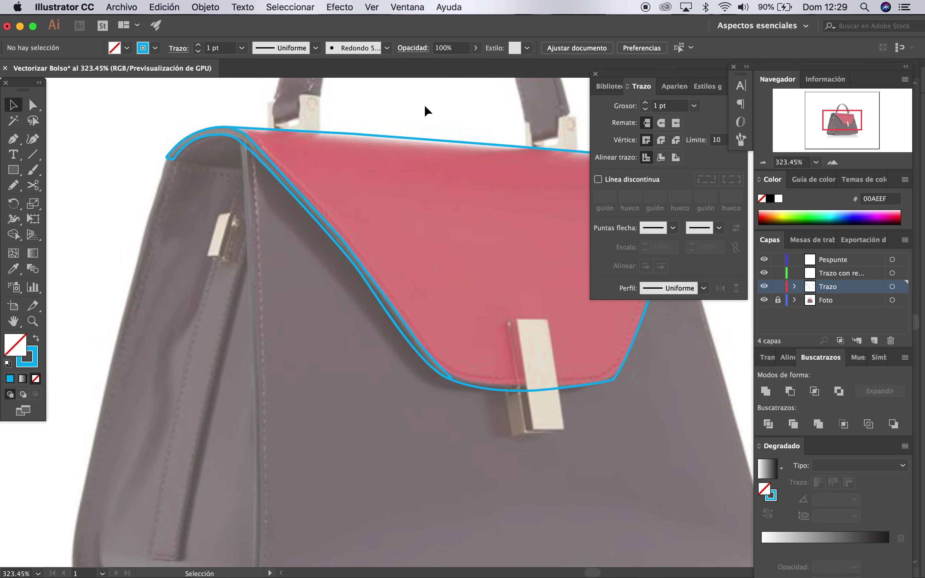
# Check the paths in Outline view, then return to the full-colour preview
pyautogui.press('super+y')
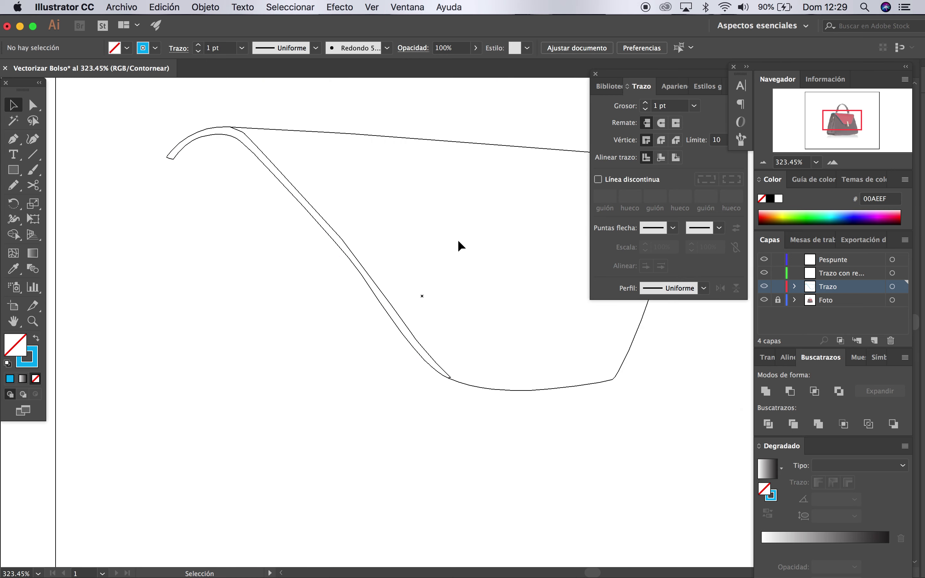
pyautogui.press('super+y')
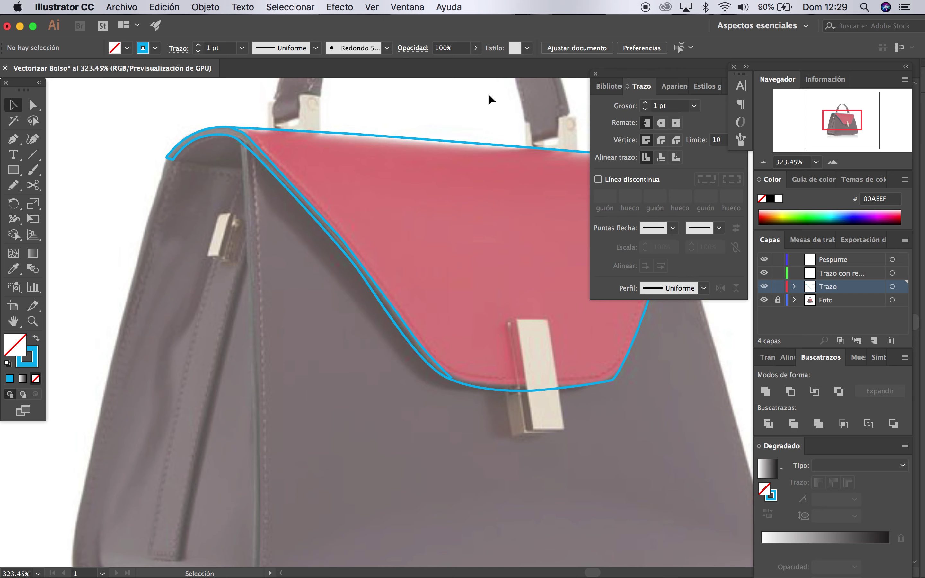
pyautogui.hscroll(-2, 347, 193)
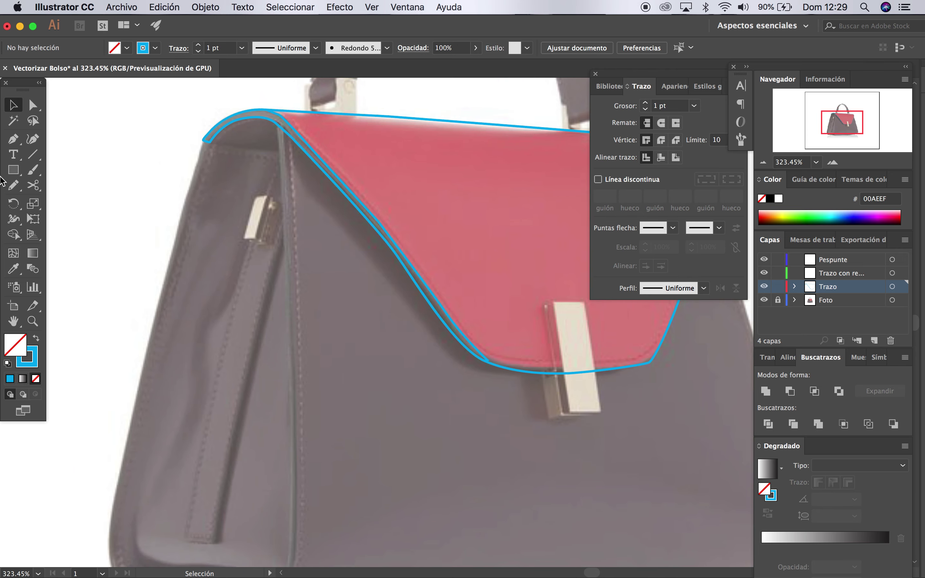
pyautogui.click(13, 139)
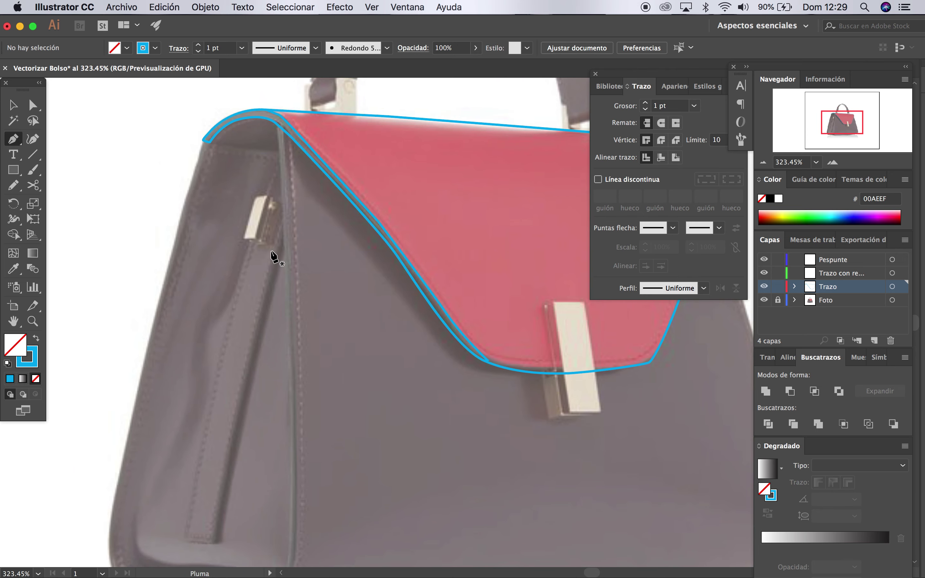
# Start a pen path at the flap's right corner and trace down the bag's right side
pyautogui.scroll(-3, 274, 257)
pyautogui.scroll(3, 274, 257)
pyautogui.scroll(1, 274, 258)
pyautogui.hscroll(5, 273, 258)
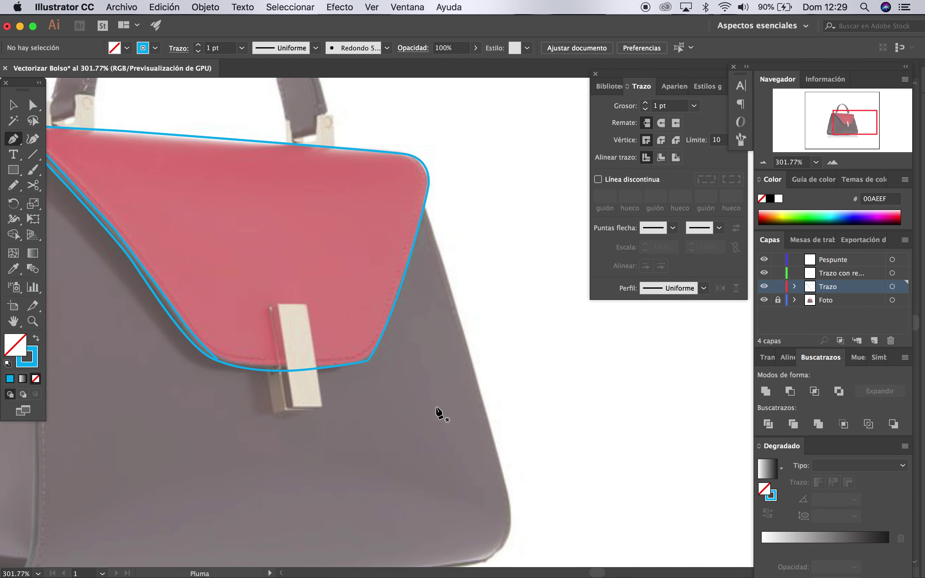
pyautogui.click(418, 185)
pyautogui.click(436, 254)
pyautogui.click(453, 300)
pyautogui.click(469, 347)
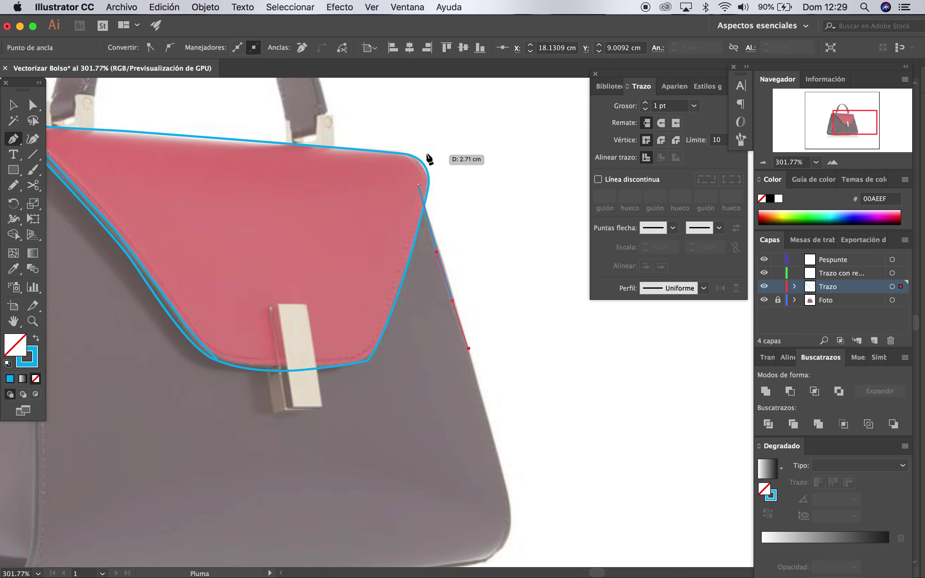
pyautogui.click(495, 447)
pyautogui.click(499, 470)
pyautogui.click(504, 491)
pyautogui.hotkey('ctrl', 'z')
pyautogui.hotkey('ctrl', 'z')
pyautogui.hotkey('ctrl', 'z')
pyautogui.click(505, 489)
pyautogui.click(510, 515)
pyautogui.moveTo(492, 553); pyautogui.dragTo(479, 562)
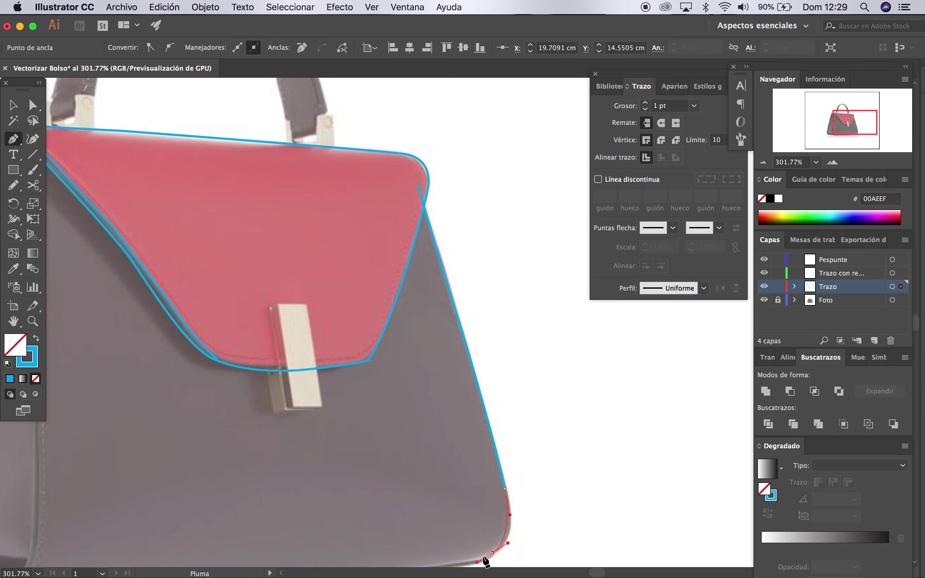
# Continue the path along the bag's bottom edge and curve it up the left side
pyautogui.scroll(-5, 454, 496)
pyautogui.hscroll(-3, 407, 498)
pyautogui.click(398, 482)
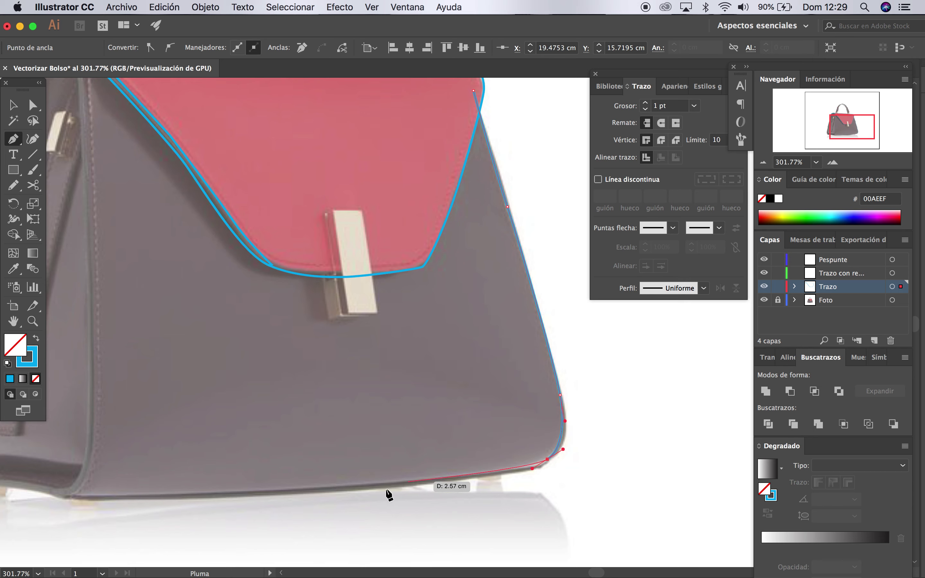
pyautogui.click(337, 486)
pyautogui.click(277, 488)
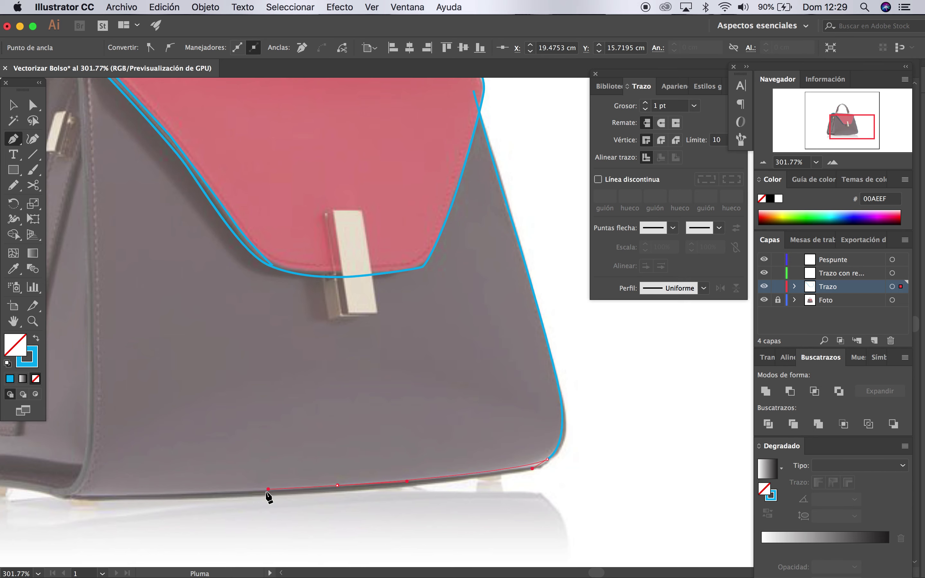
pyautogui.moveTo(72, 497); pyautogui.dragTo(54, 496)
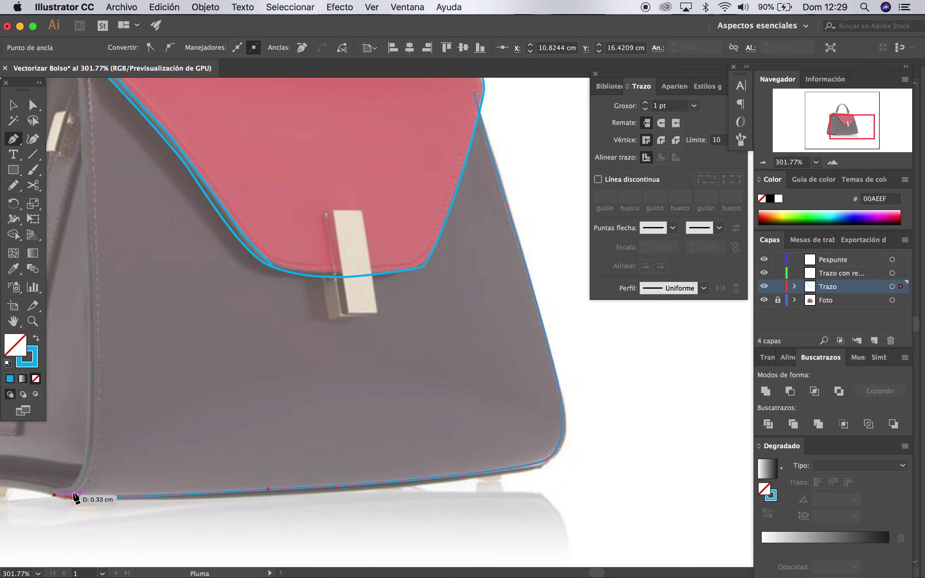
pyautogui.hscroll(-5, 74, 498)
pyautogui.moveTo(72, 490)
pyautogui.mouseDown()
pyautogui.moveTo(54, 490)
pyautogui.moveTo(24, 464)
pyautogui.mouseUp()
pyautogui.hscroll(-4, 58, 465)
pyautogui.scroll(2, 58, 464)
pyautogui.hscroll(-1, 104, 446)
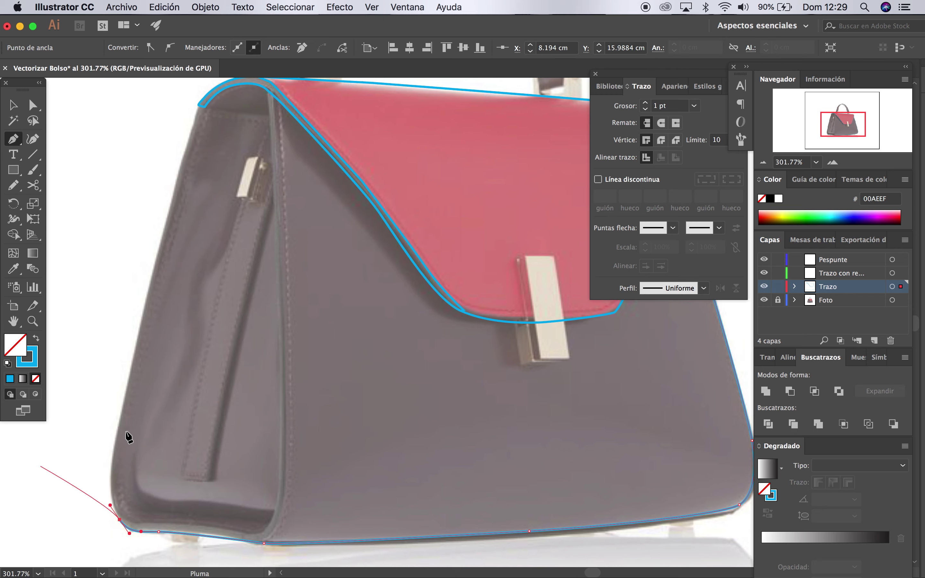
pyautogui.moveTo(111, 446); pyautogui.dragTo(138, 337)
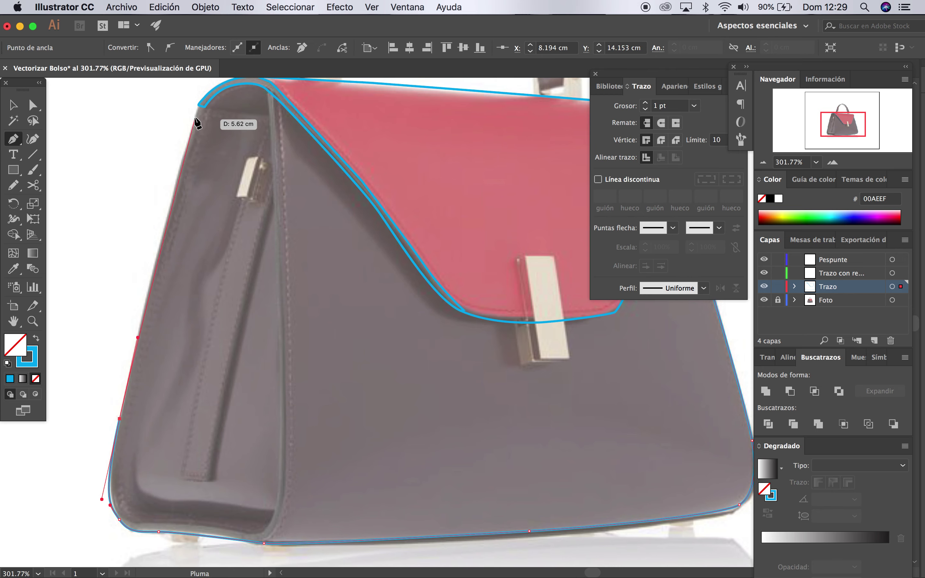
# Carry the path around the top-left corner and across the flap's top edge to its right corner
pyautogui.click(199, 110)
pyautogui.scroll(5, 223, 140)
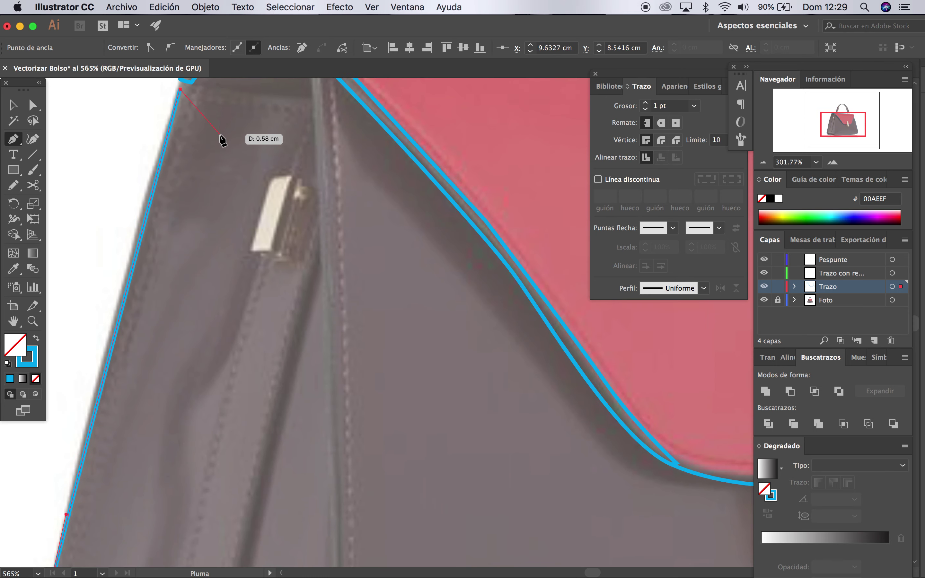
pyautogui.scroll(3, 229, 153)
pyautogui.scroll(1, 233, 177)
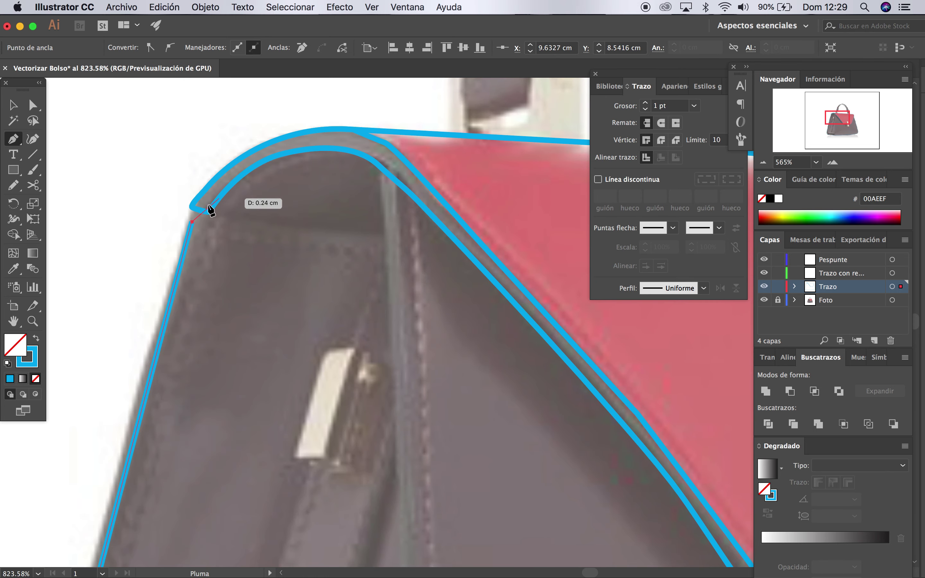
pyautogui.scroll(3, 209, 220)
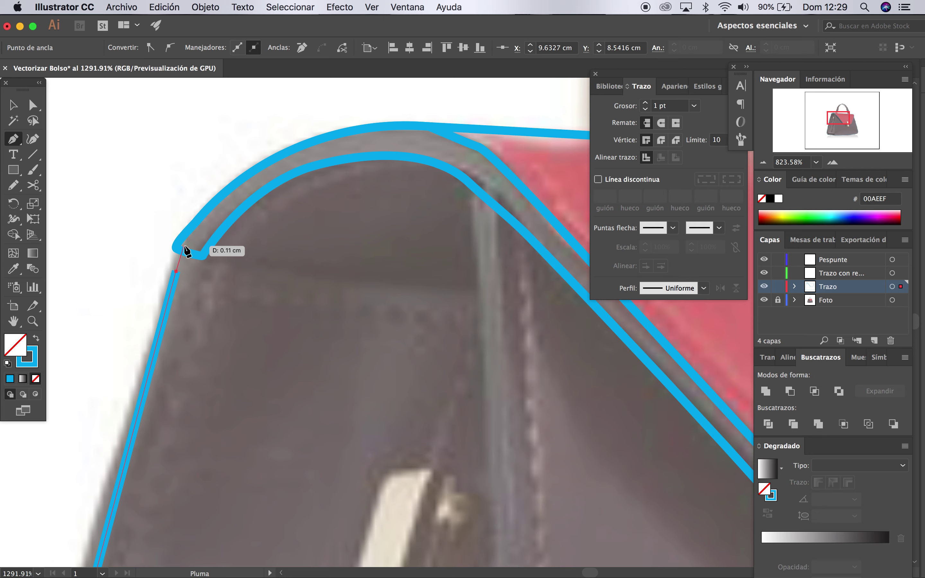
pyautogui.click(185, 239)
pyautogui.click(223, 207)
pyautogui.click(312, 154)
pyautogui.click(408, 142)
pyautogui.click(479, 165)
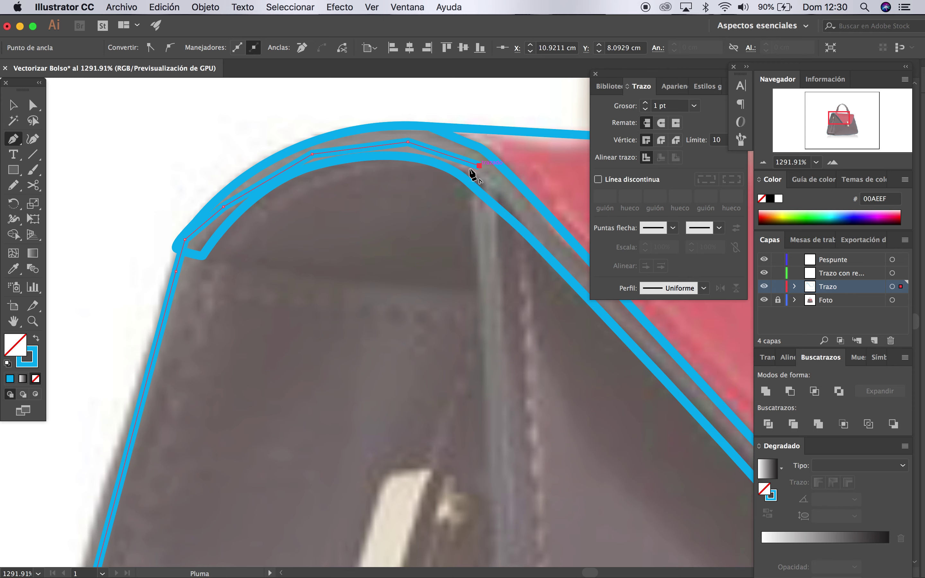
pyautogui.scroll(-5, 497, 193)
pyautogui.scroll(-3, 501, 196)
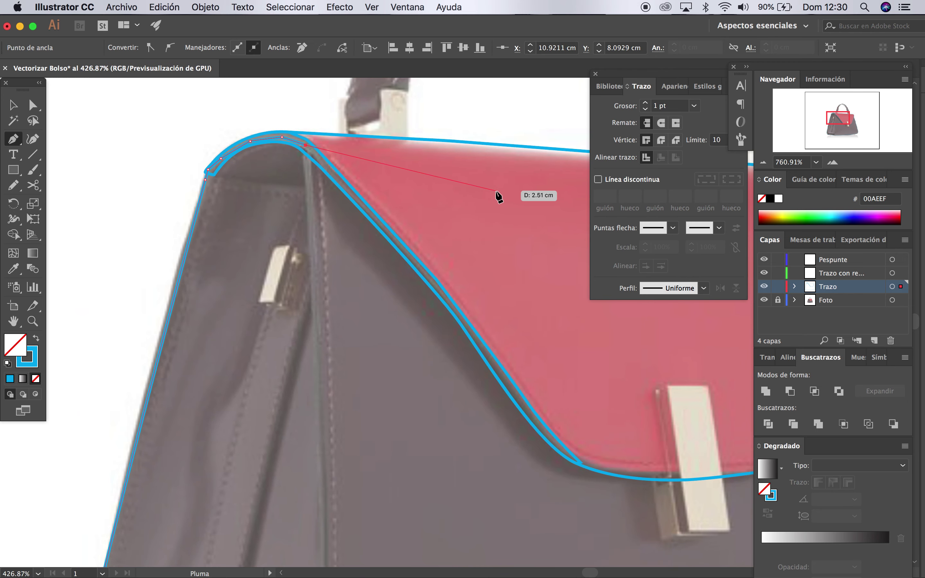
pyautogui.scroll(-3, 499, 196)
pyautogui.click(519, 173)
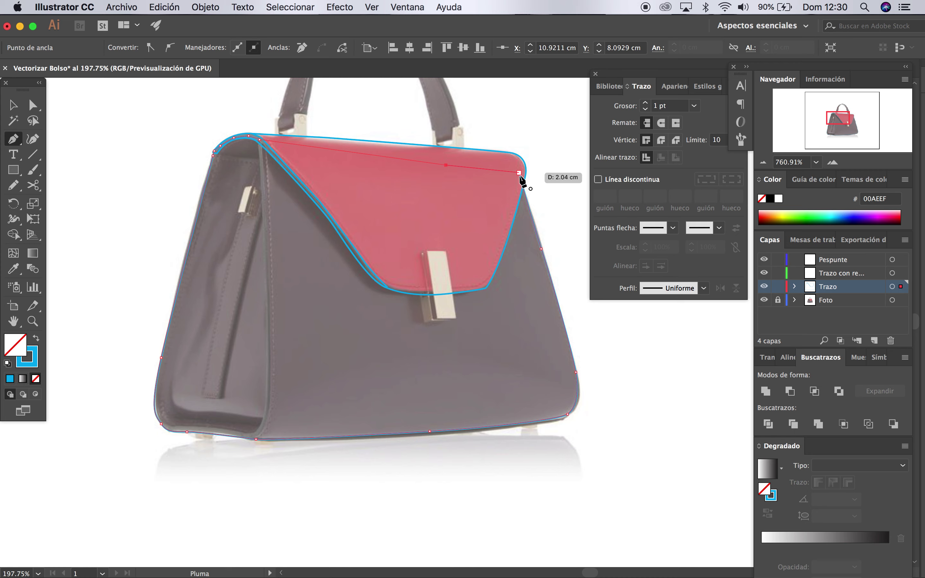
pyautogui.press('v')
pyautogui.click(155, 118)
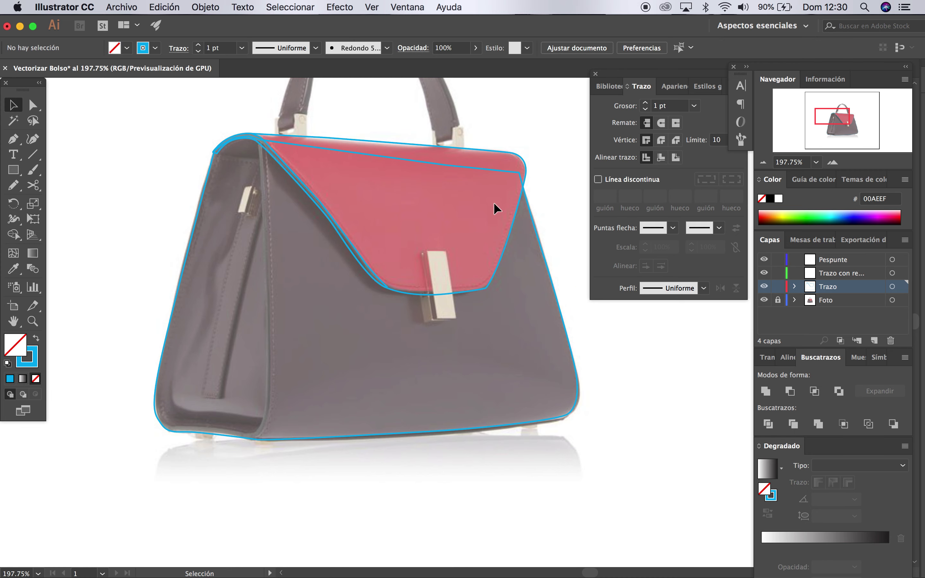
# Cut the flap path out of the bag's outer outline with Pathfinder Minus Front
pyautogui.click(525, 165)
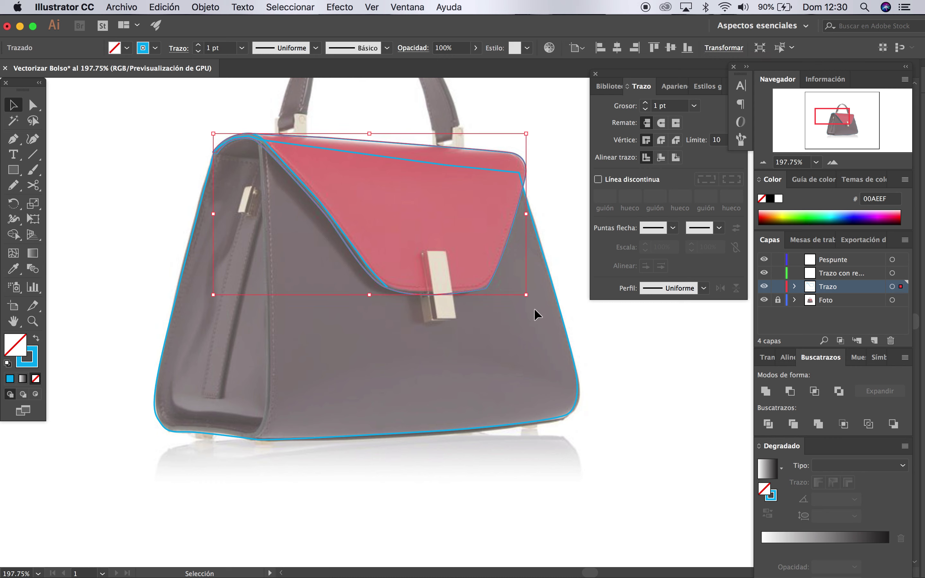
pyautogui.click(576, 270)
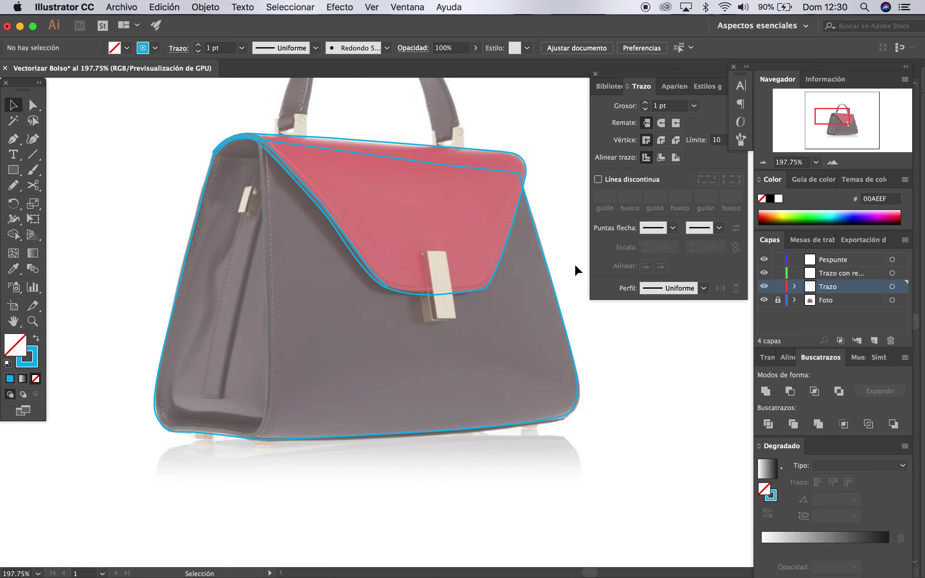
pyautogui.click(525, 166)
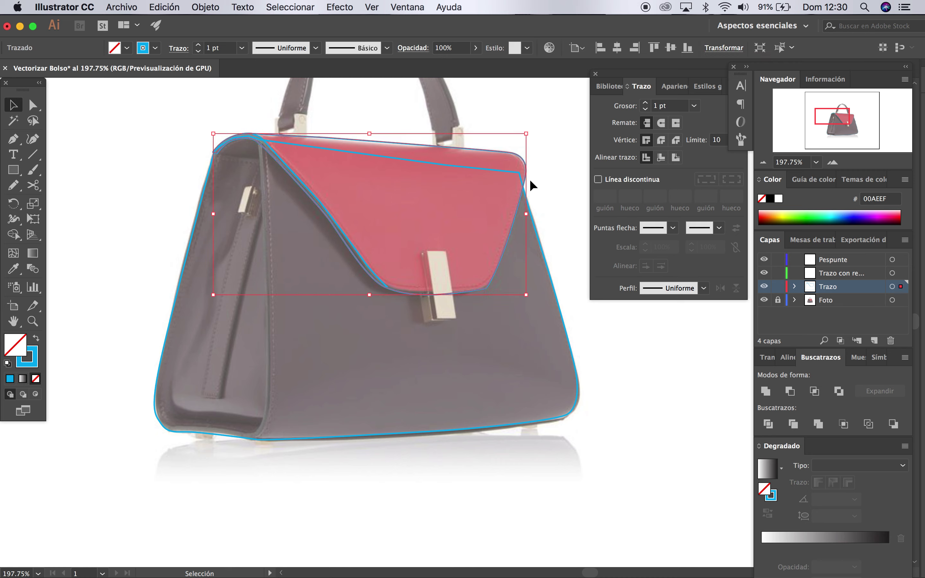
pyautogui.keyDown('shift'); pyautogui.click(537, 235); pyautogui.keyUp('shift')
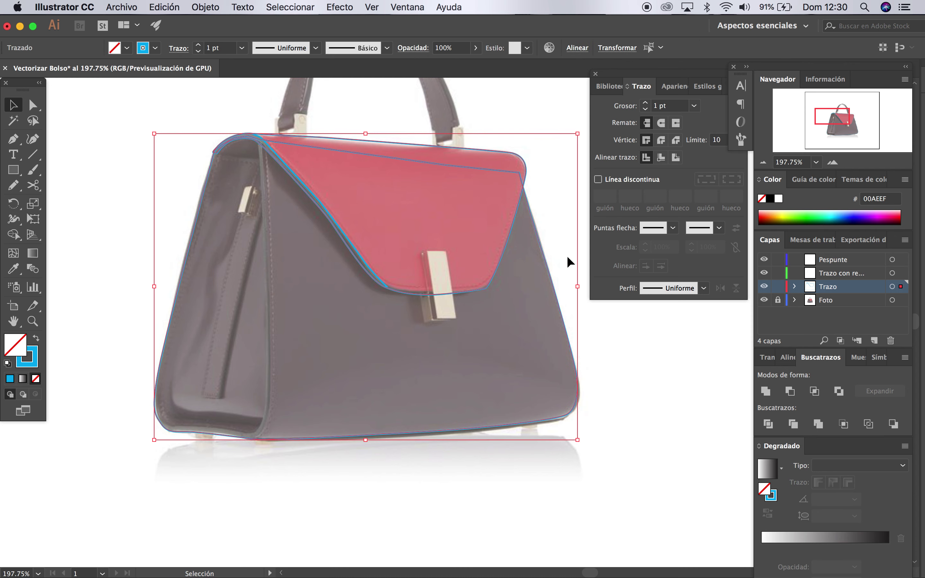
pyautogui.click(896, 425)
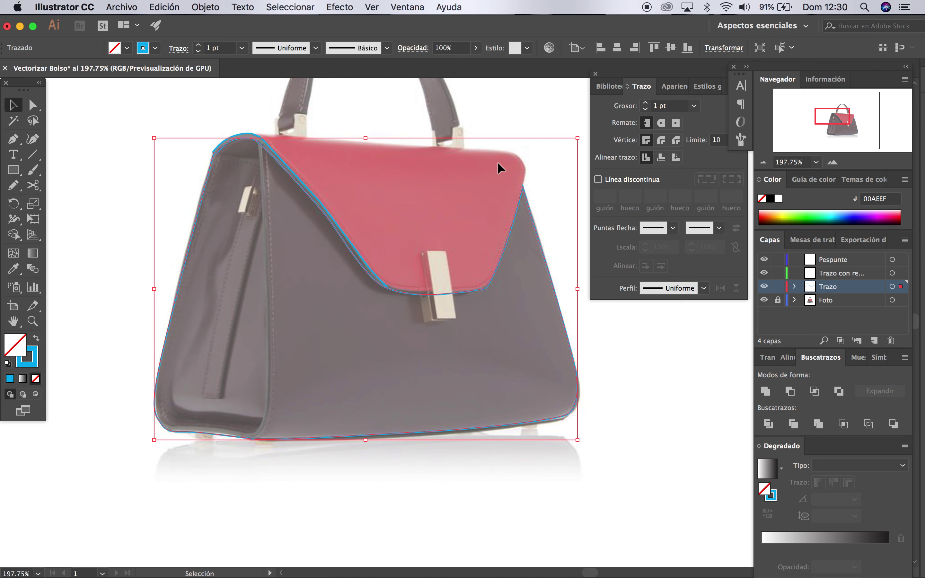
pyautogui.click(550, 123)
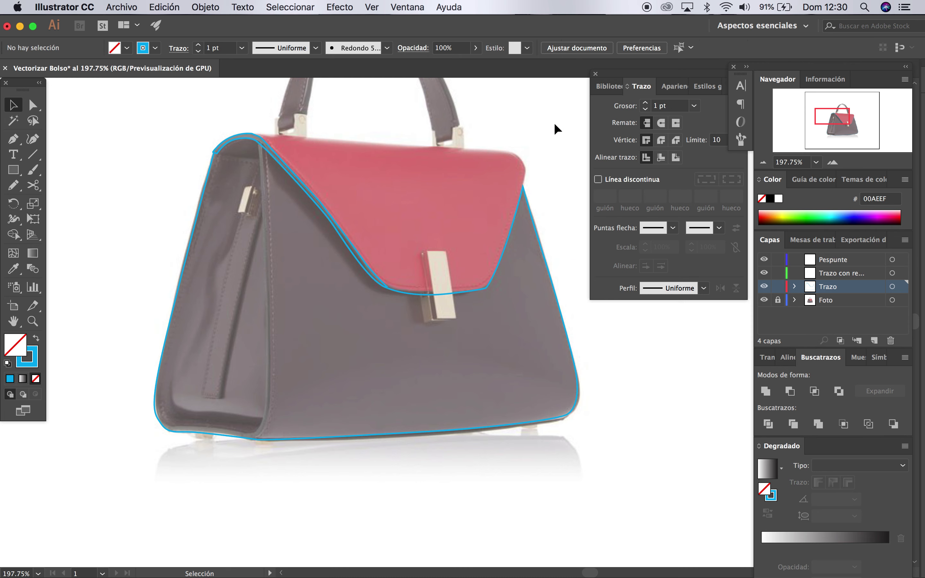
pyautogui.click(444, 216)
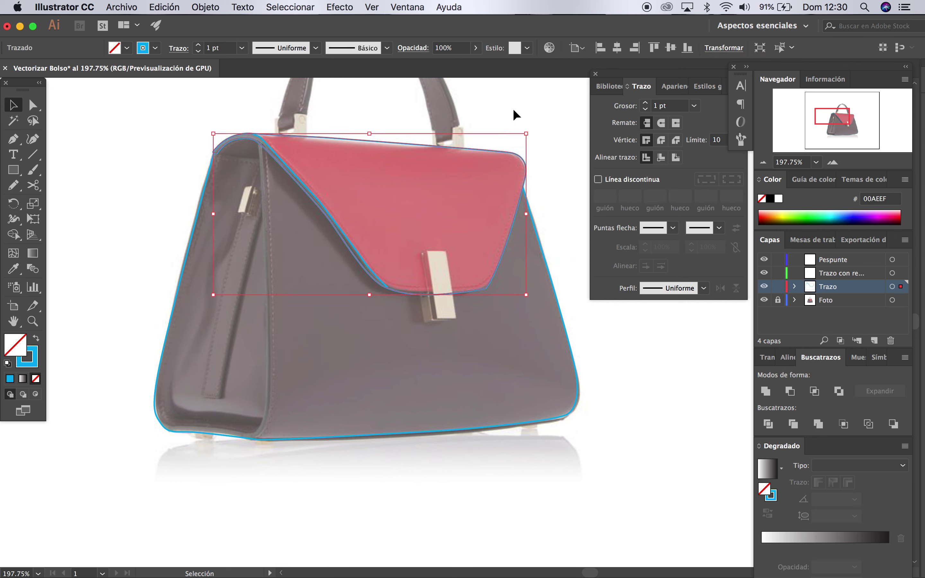
# Draw a closed pen path over the arched gusset top beneath the flap's corner
pyautogui.click(535, 147)
pyautogui.scroll(3, 446, 94)
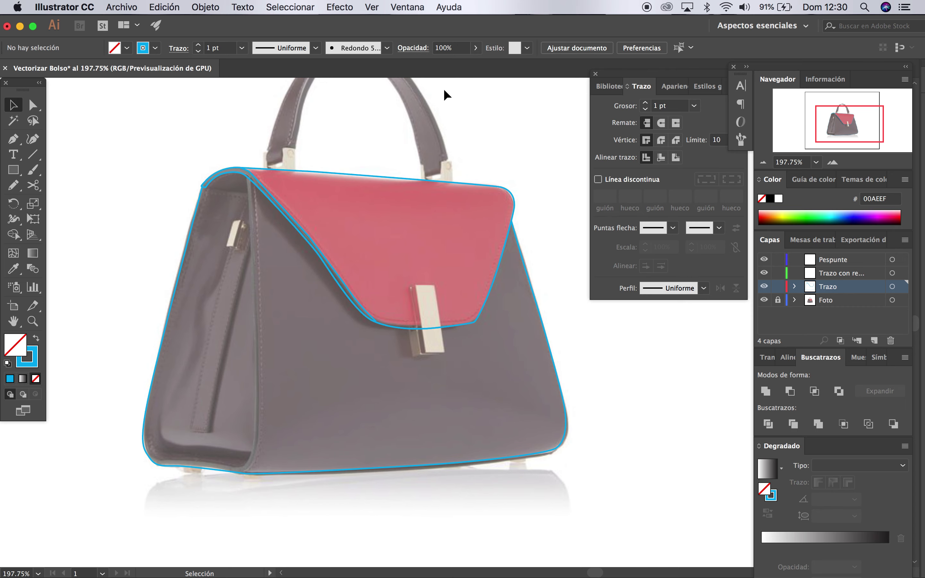
pyautogui.hscroll(-1, 323, 183)
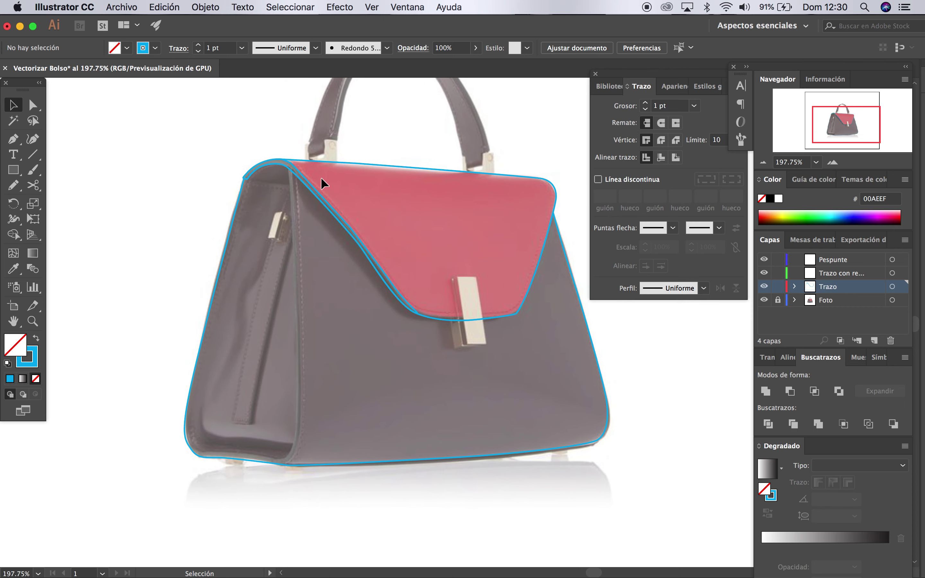
pyautogui.scroll(5, 321, 183)
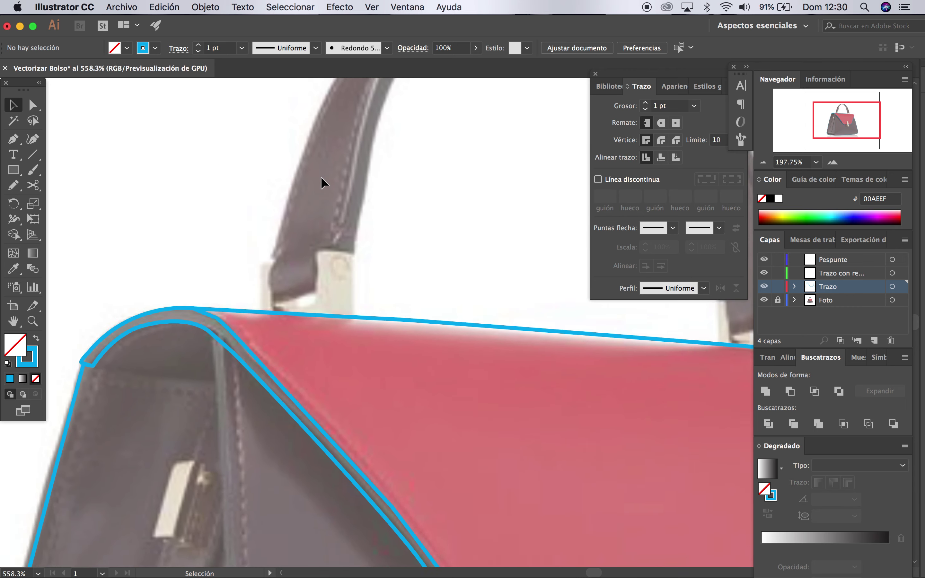
pyautogui.scroll(2, 322, 179)
pyautogui.scroll(1, 322, 179)
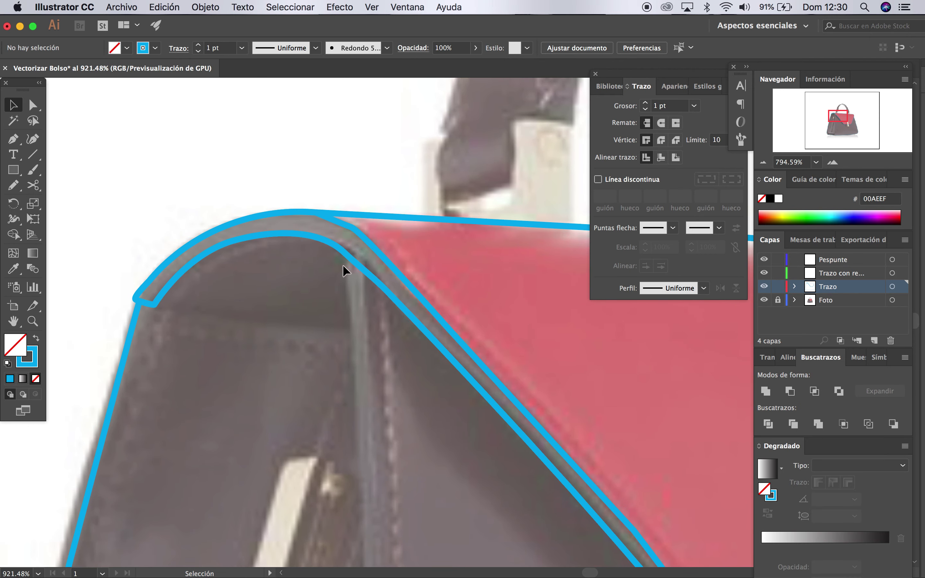
pyautogui.click(22, 140)
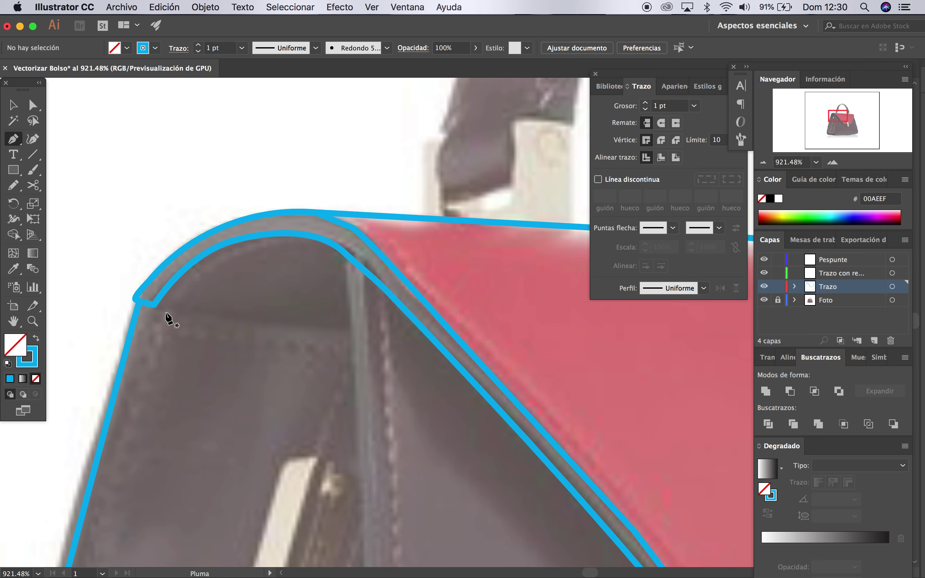
pyautogui.click(168, 316)
pyautogui.scroll(-2, 336, 325)
pyautogui.scroll(-1, 336, 324)
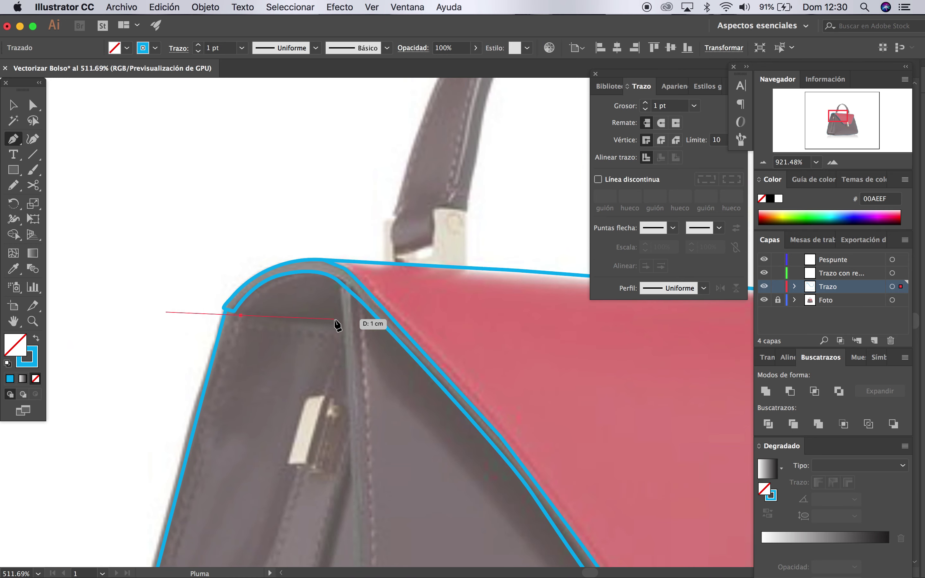
pyautogui.scroll(2, 337, 325)
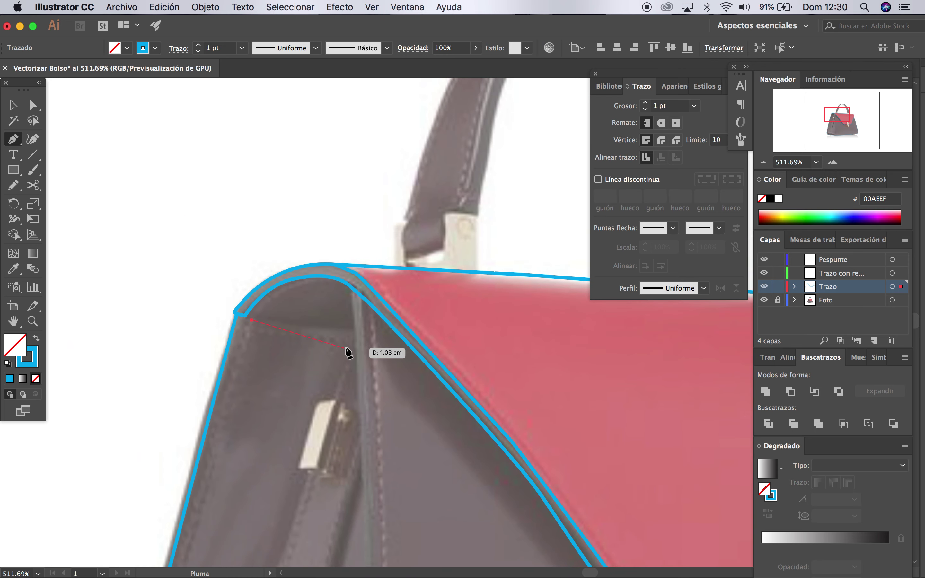
pyautogui.click(354, 328)
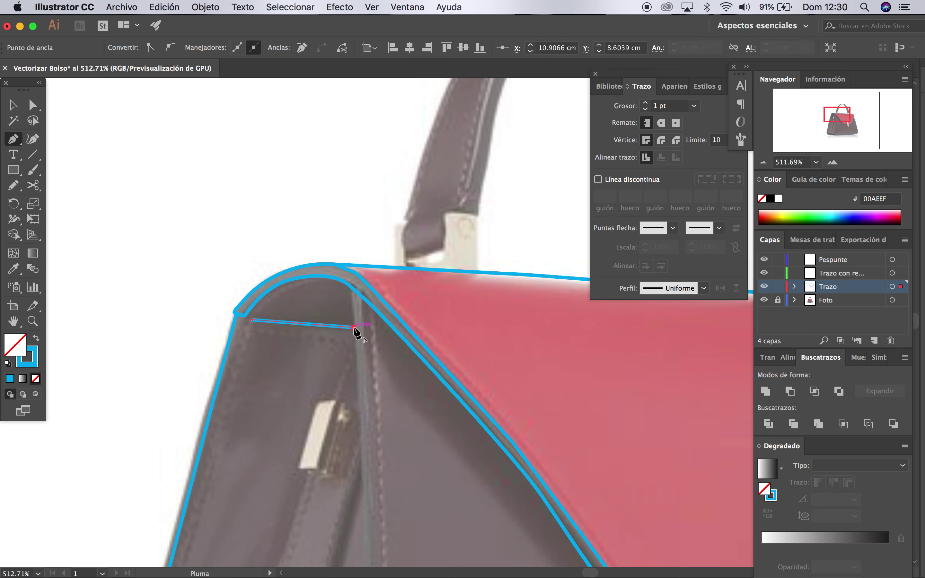
pyautogui.scroll(3, 354, 329)
pyautogui.moveTo(304, 223); pyautogui.dragTo(280, 225)
pyautogui.moveTo(219, 241); pyautogui.dragTo(204, 253)
pyautogui.click(172, 283)
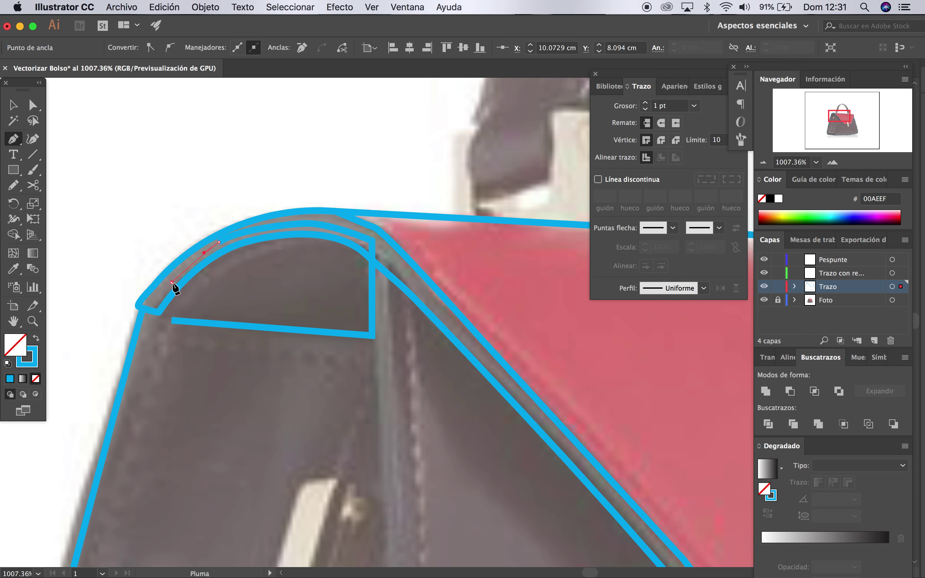
pyautogui.click(172, 320)
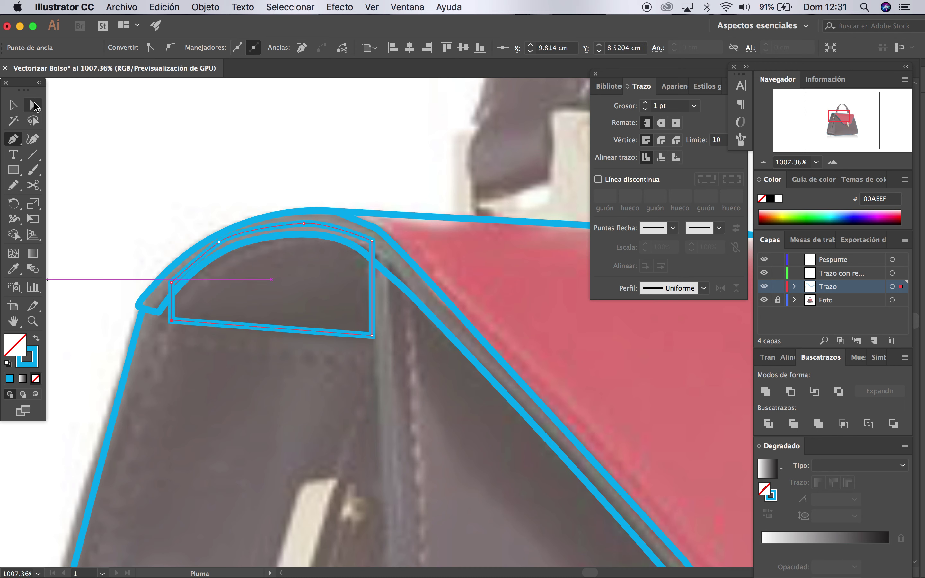
# Select it with the outer outline, then intersect and combine them into one half-dome shape
pyautogui.click(13, 105)
pyautogui.click(223, 148)
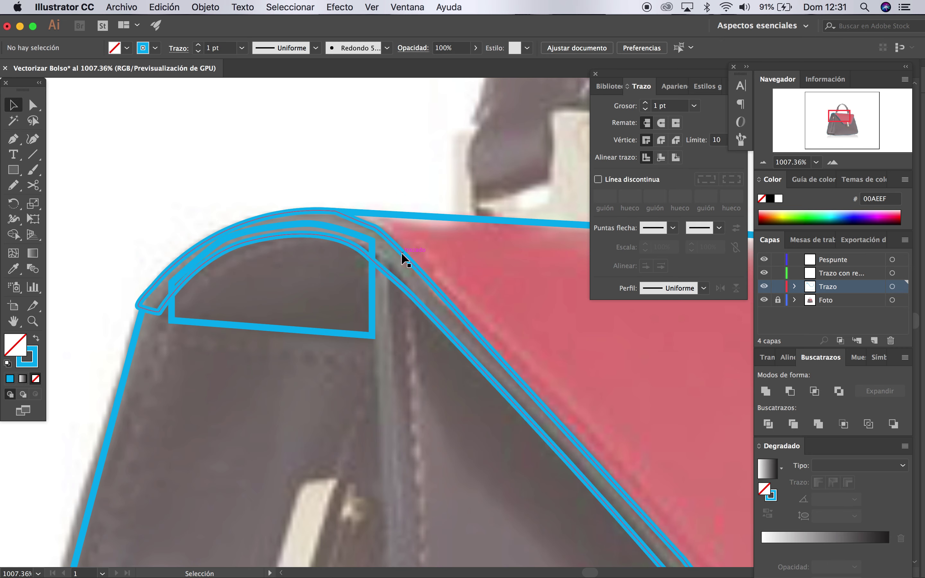
pyautogui.click(394, 282)
pyautogui.click(360, 174)
pyautogui.click(392, 247)
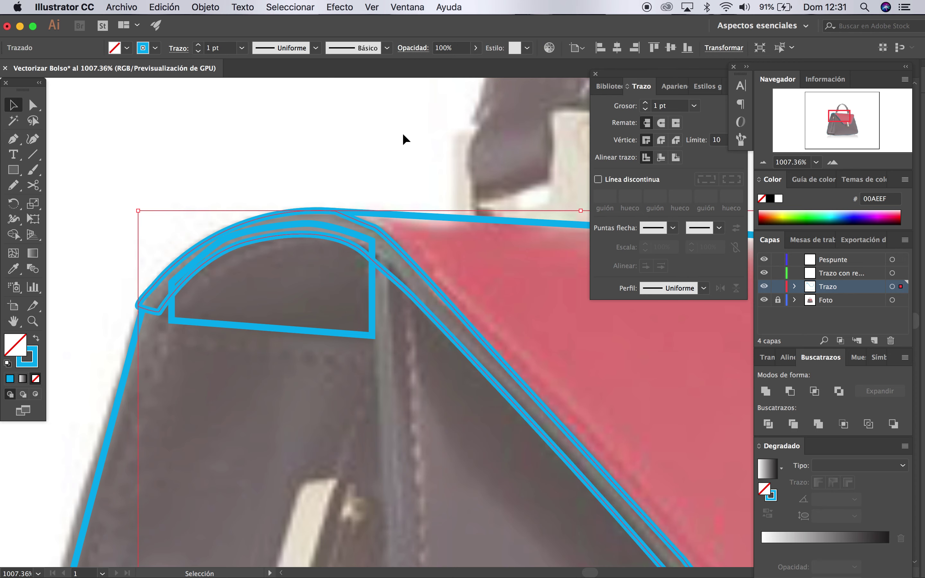
pyautogui.scroll(-5, 405, 138)
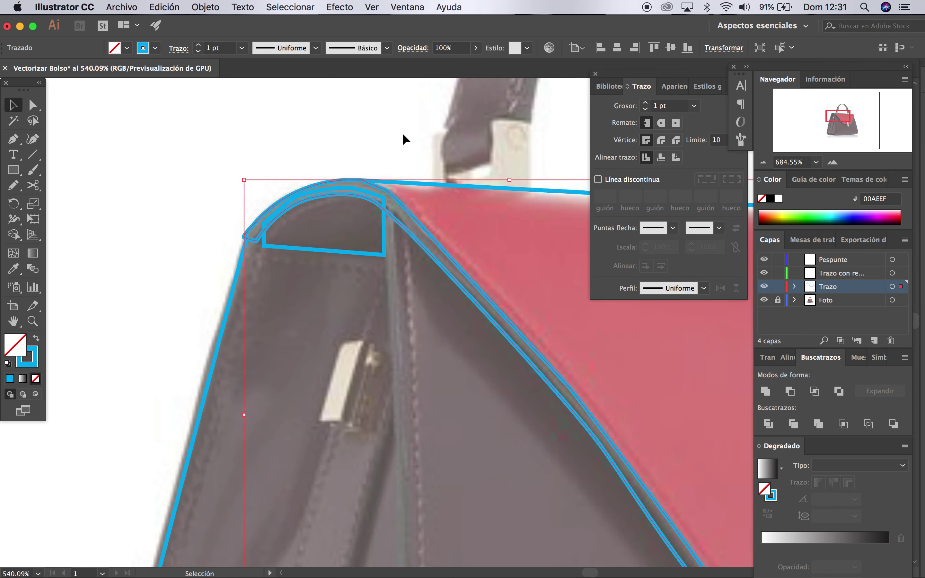
pyautogui.scroll(2, 340, 229)
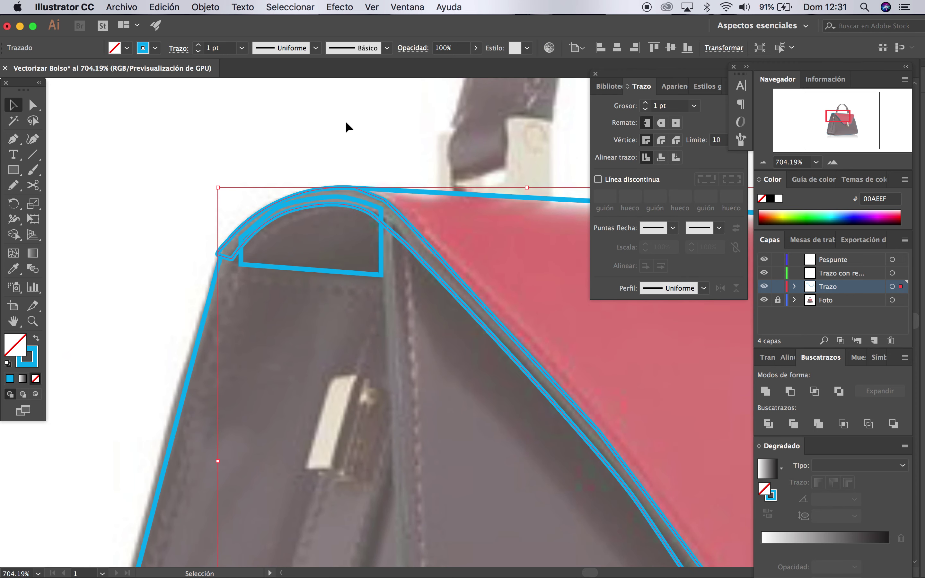
pyautogui.press('a')
pyautogui.keyDown('shift'); pyautogui.click(346, 272); pyautogui.keyUp('shift')
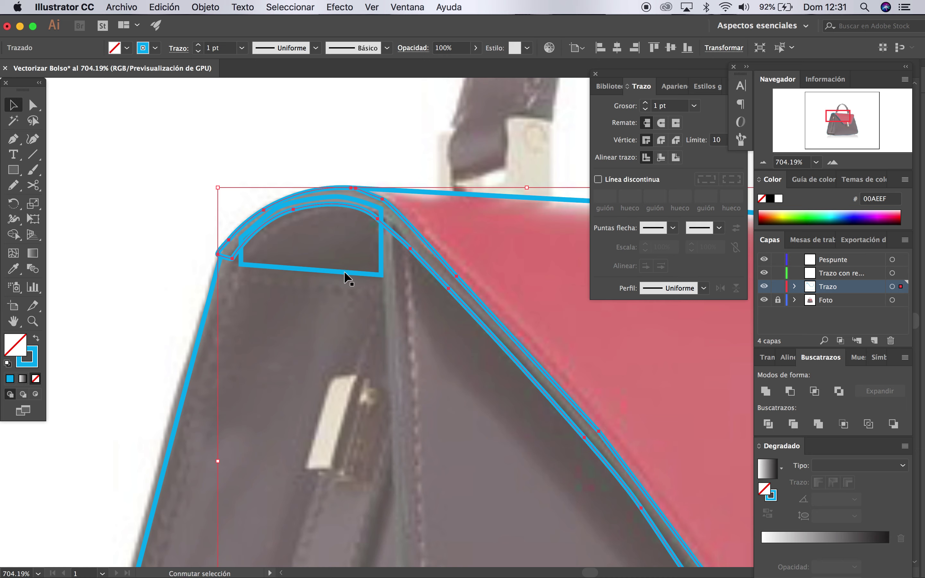
pyautogui.keyDown('shift'); pyautogui.click(346, 273); pyautogui.keyUp('shift')
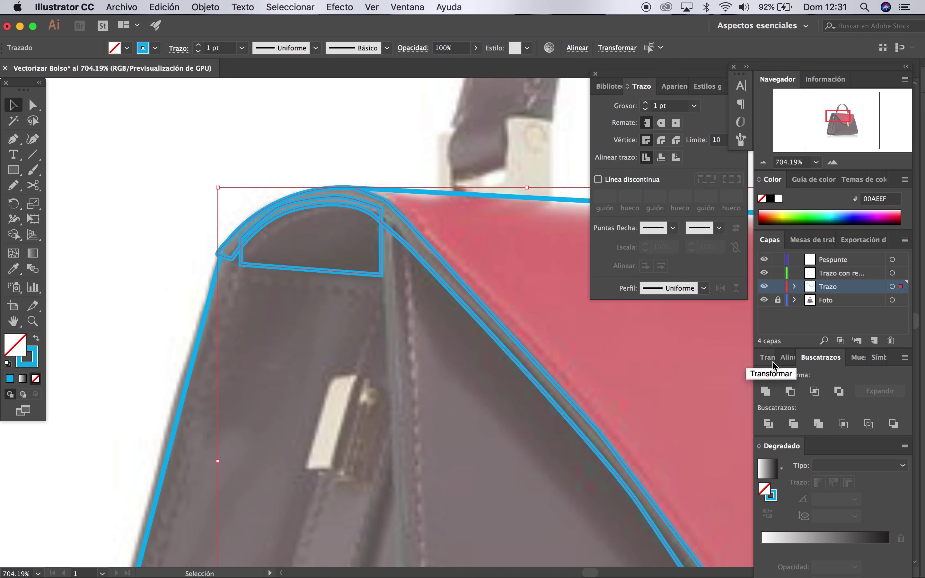
pyautogui.click(815, 391)
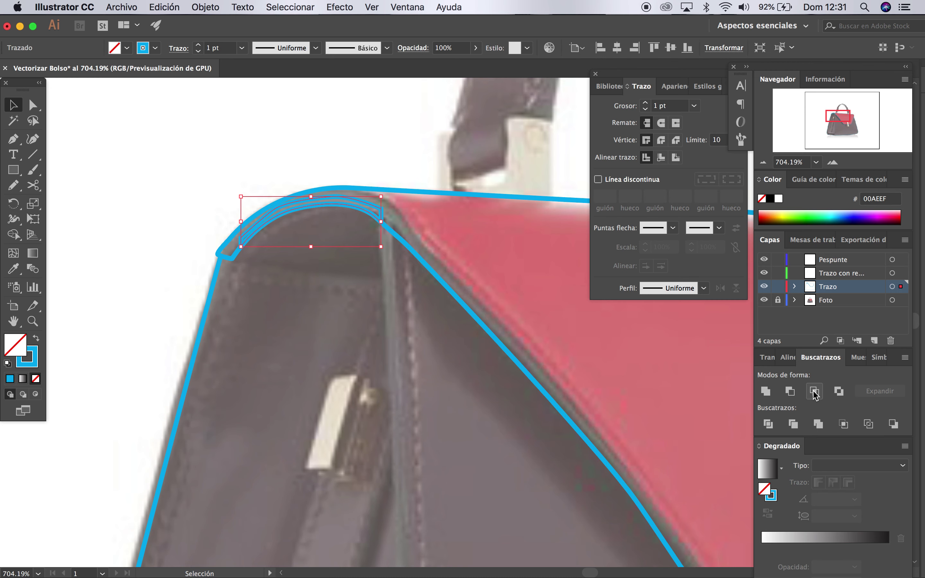
pyautogui.click(887, 424)
pyautogui.click(362, 160)
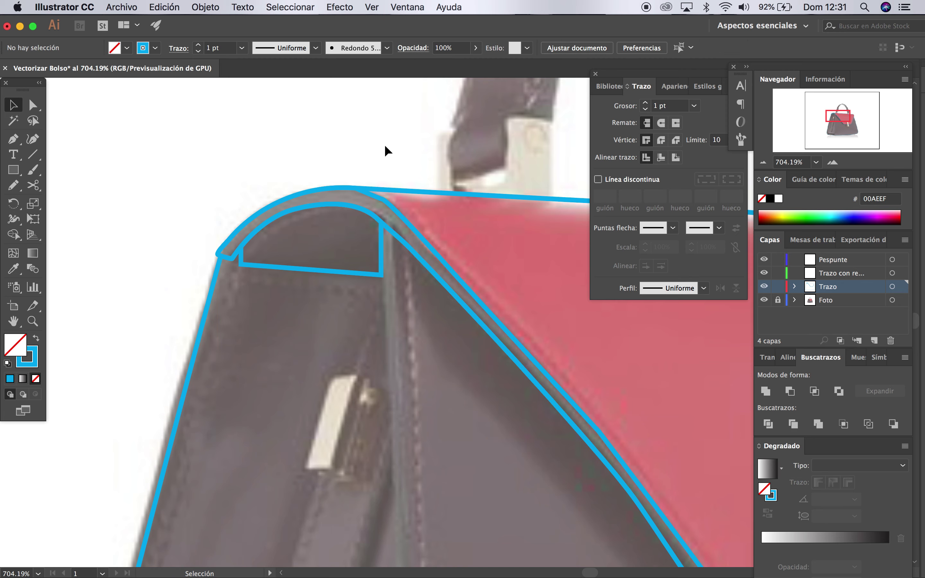
# Start a pen path at the flap corner with a curved anchor down the side seam
pyautogui.scroll(-2, 386, 146)
pyautogui.scroll(-3, 386, 150)
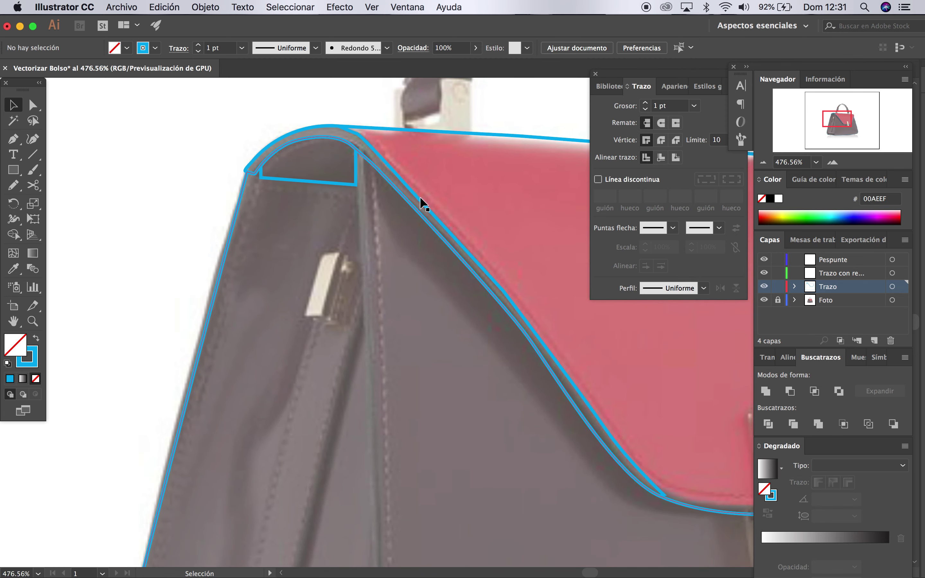
pyautogui.scroll(-1, 455, 234)
pyautogui.scroll(2, 504, 252)
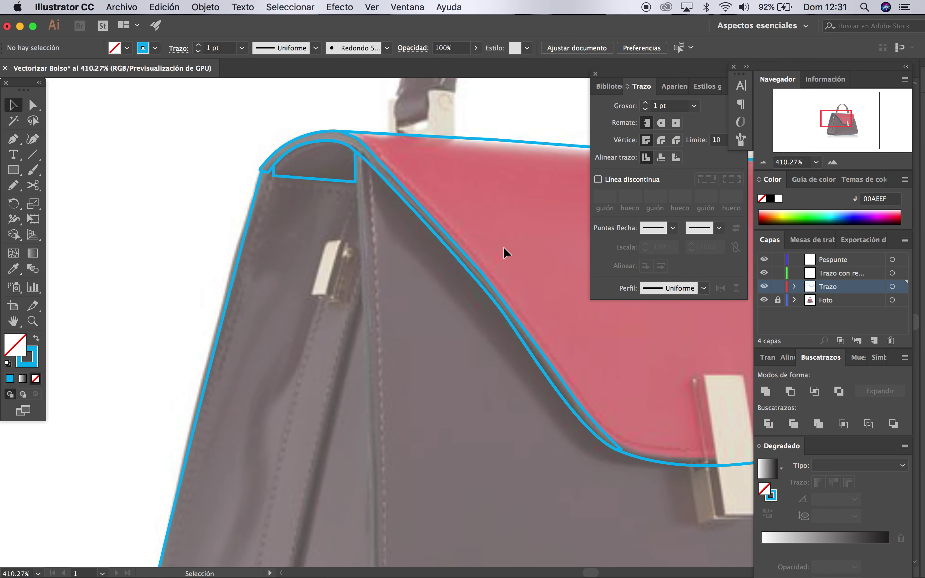
pyautogui.hscroll(2, 504, 252)
pyautogui.scroll(-1, 428, 223)
pyautogui.scroll(-1, 428, 223)
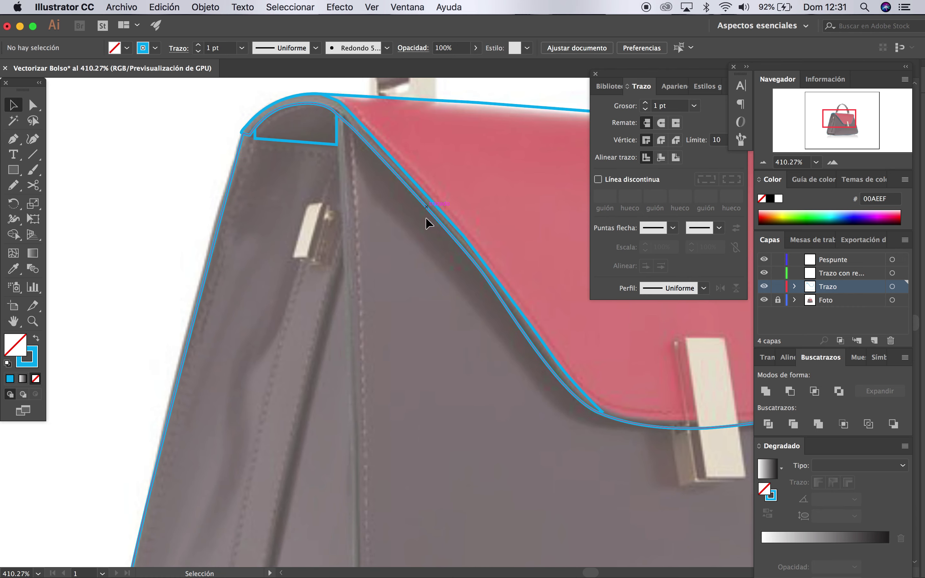
pyautogui.scroll(-1, 428, 223)
pyautogui.scroll(-3, 428, 223)
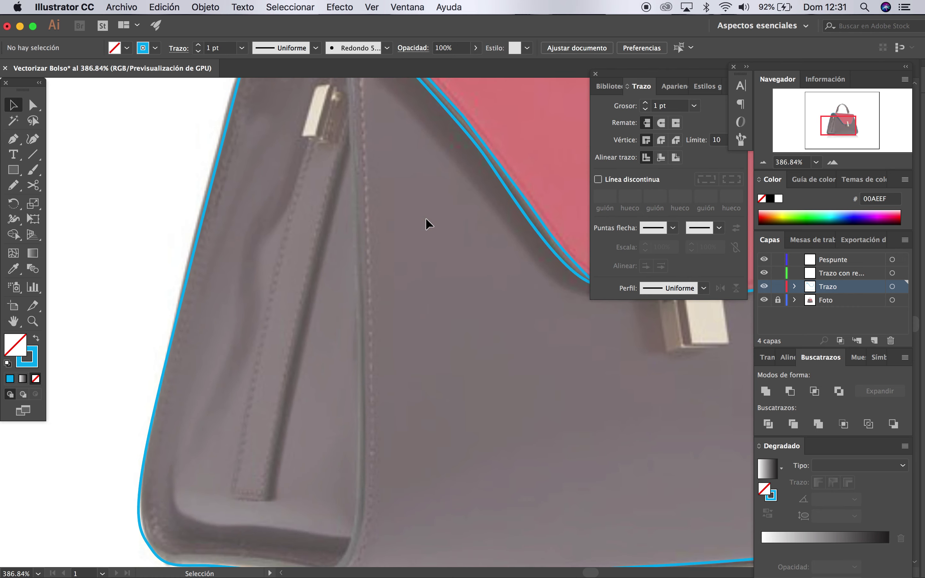
pyautogui.scroll(2, 378, 161)
pyautogui.scroll(2, 379, 161)
pyautogui.scroll(1, 379, 160)
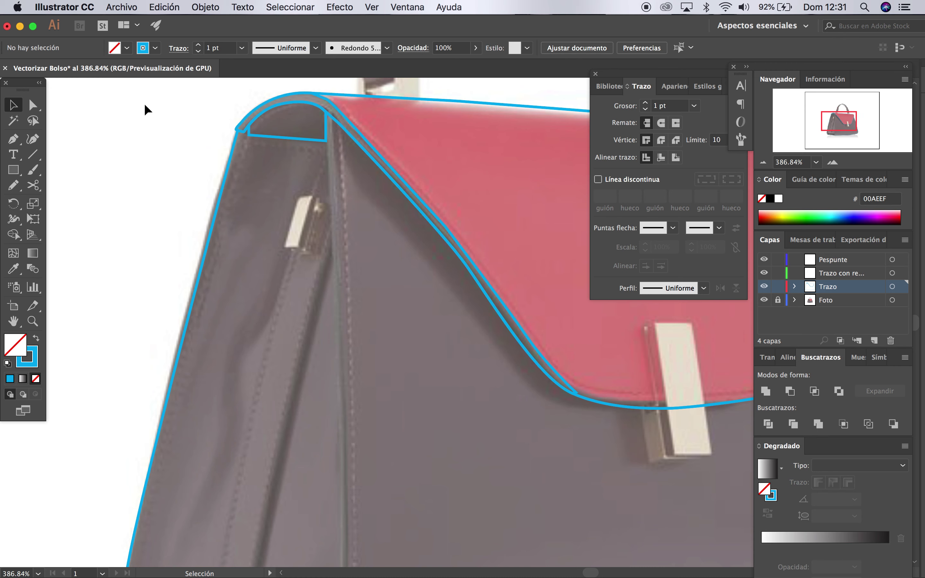
pyautogui.click(22, 143)
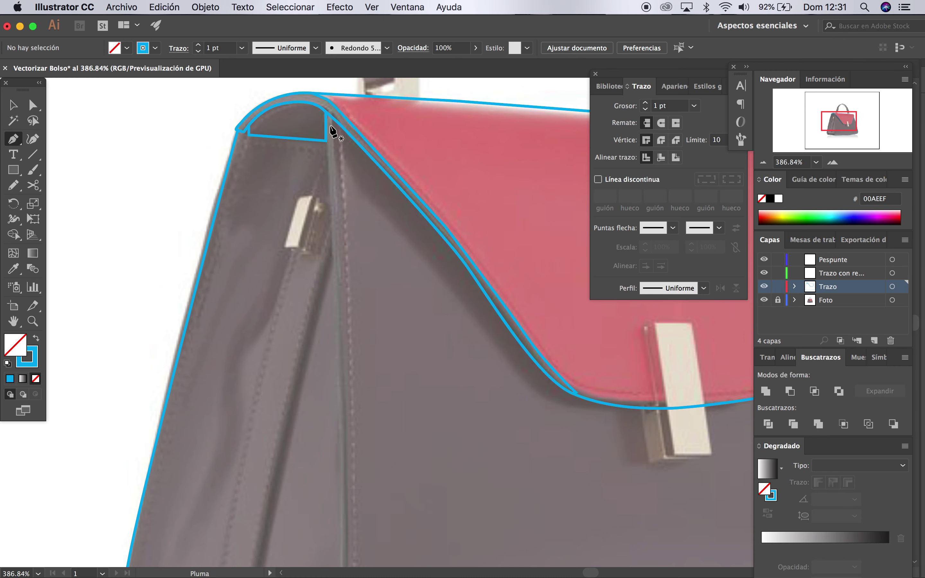
pyautogui.click(330, 125)
pyautogui.moveTo(339, 291); pyautogui.dragTo(339, 303)
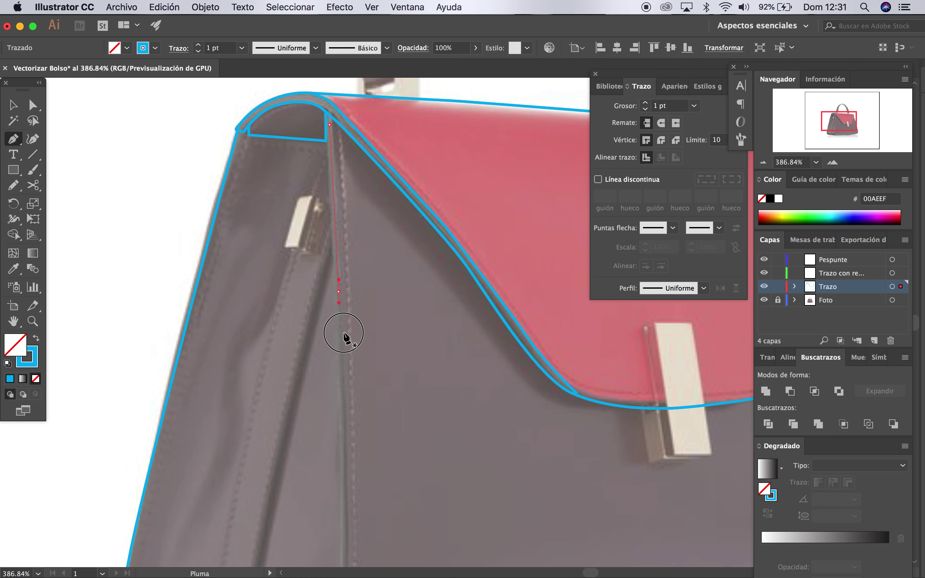
# Curve the path around the bottom corner and along the base to the bottom-left corner
pyautogui.scroll(-3, 344, 384)
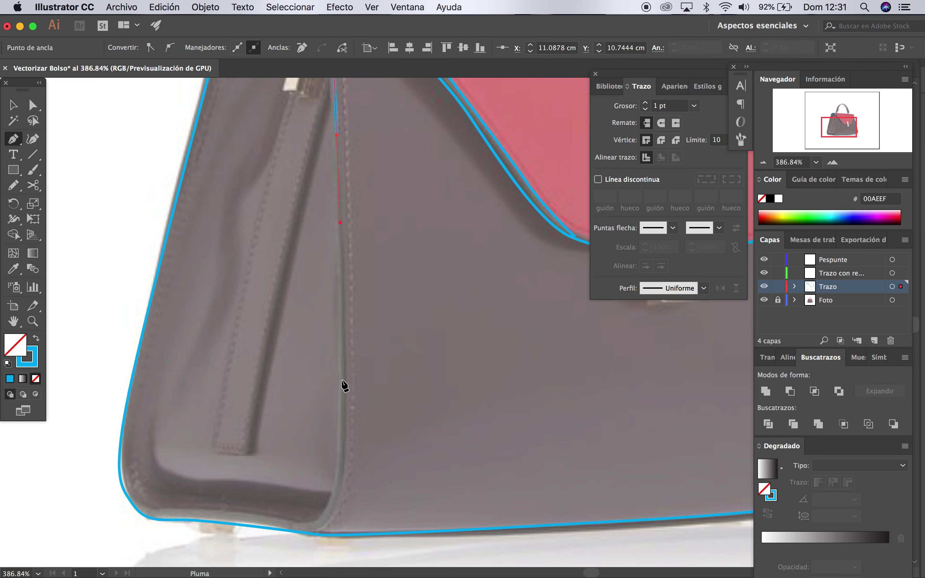
pyautogui.scroll(-1, 344, 385)
pyautogui.moveTo(348, 390); pyautogui.dragTo(342, 441)
pyautogui.moveTo(329, 495); pyautogui.dragTo(316, 503)
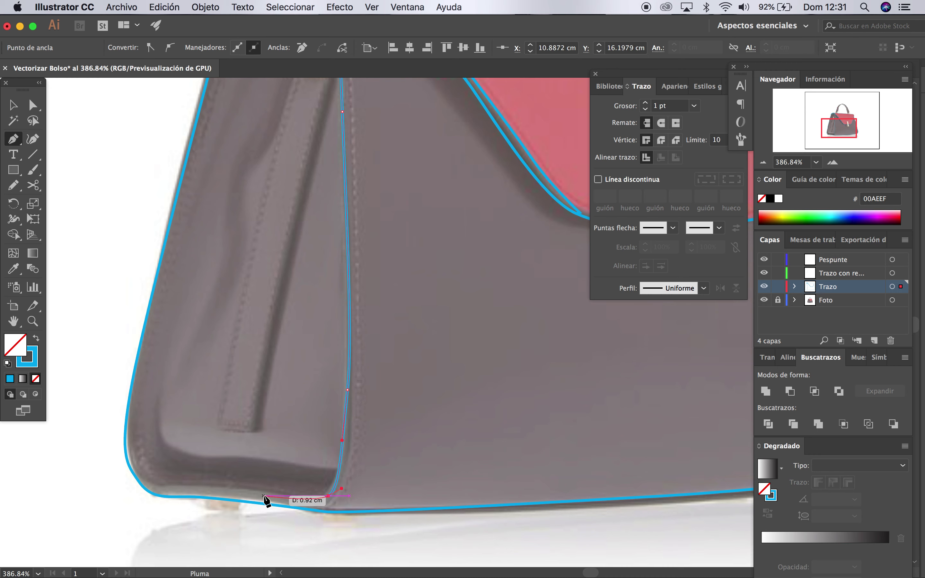
pyautogui.moveTo(263, 496); pyautogui.dragTo(152, 478)
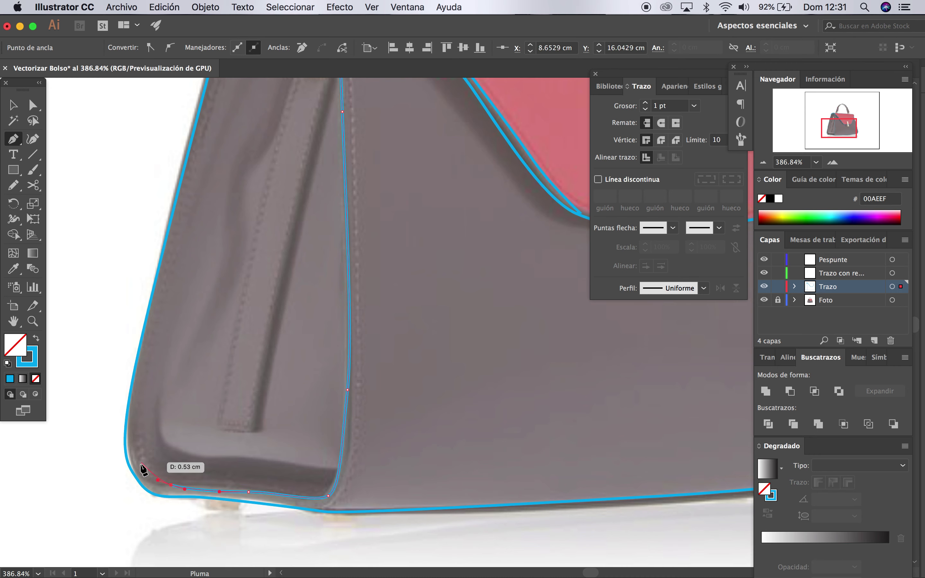
pyautogui.click(142, 469)
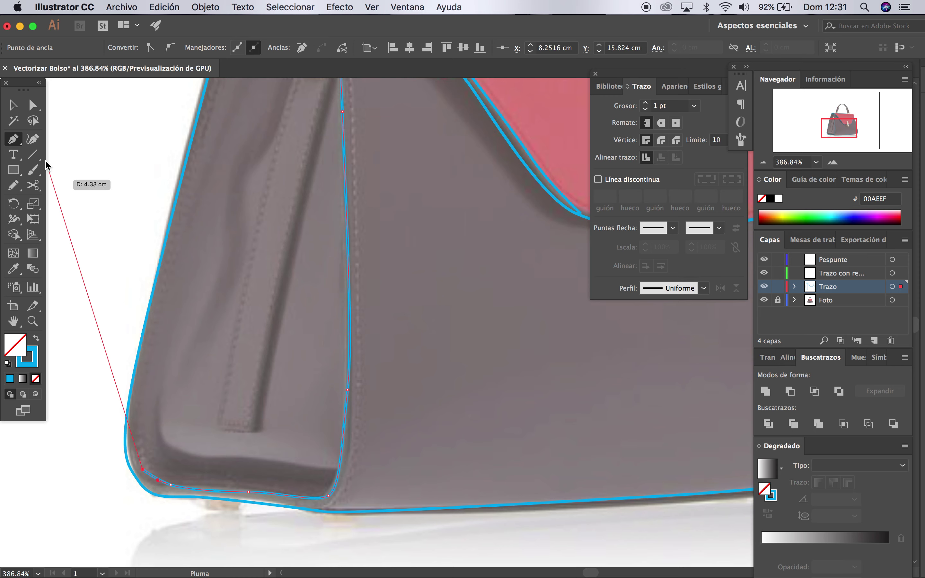
pyautogui.press('v')
pyautogui.click(118, 135)
pyautogui.scroll(-1, 249, 183)
# Zoom in on the left handle clip and switch to the Pen tool
pyautogui.scroll(-1, 249, 182)
pyautogui.scroll(5, 249, 183)
pyautogui.scroll(5, 248, 182)
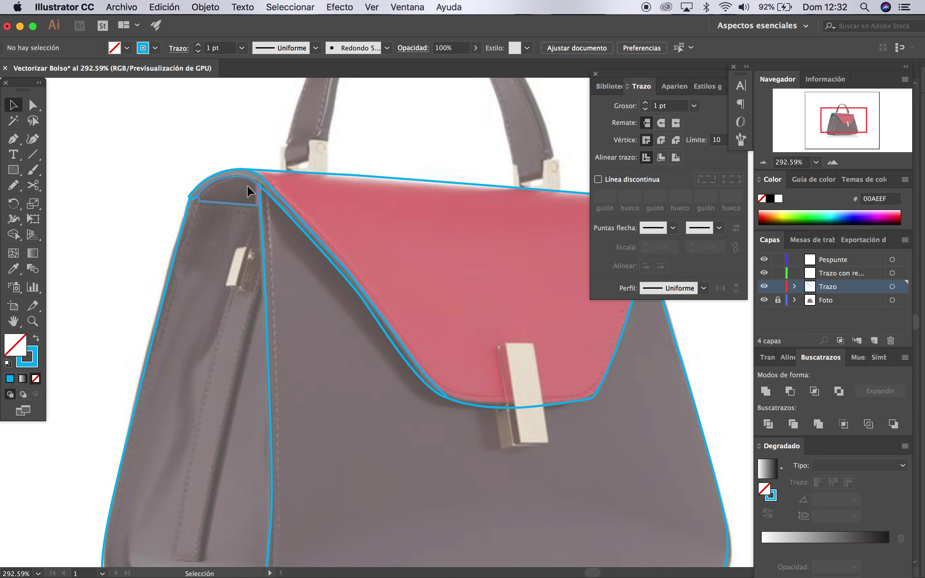
pyautogui.scroll(3, 322, 248)
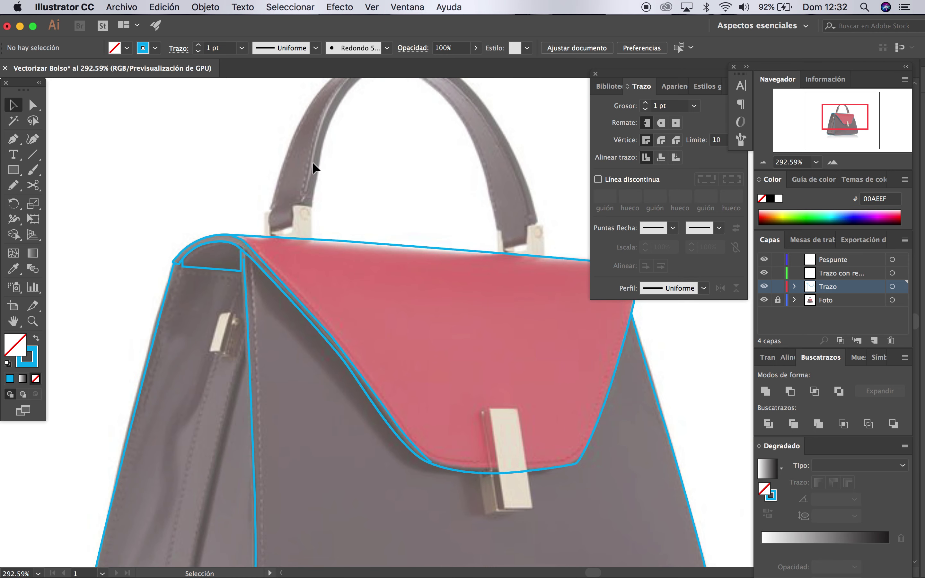
pyautogui.scroll(1, 314, 165)
pyautogui.scroll(1, 314, 165)
pyautogui.scroll(3, 314, 165)
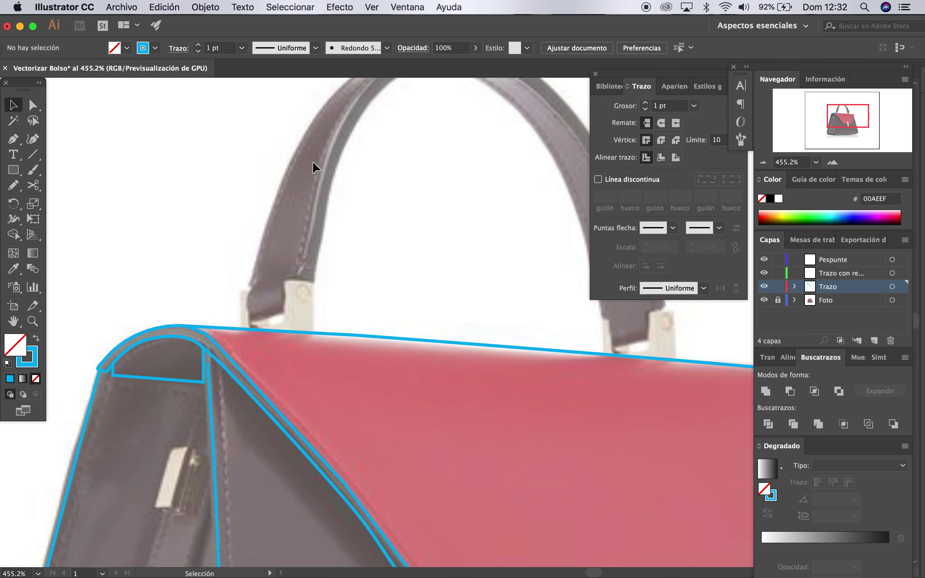
pyautogui.click(13, 139)
pyautogui.scroll(2, 301, 259)
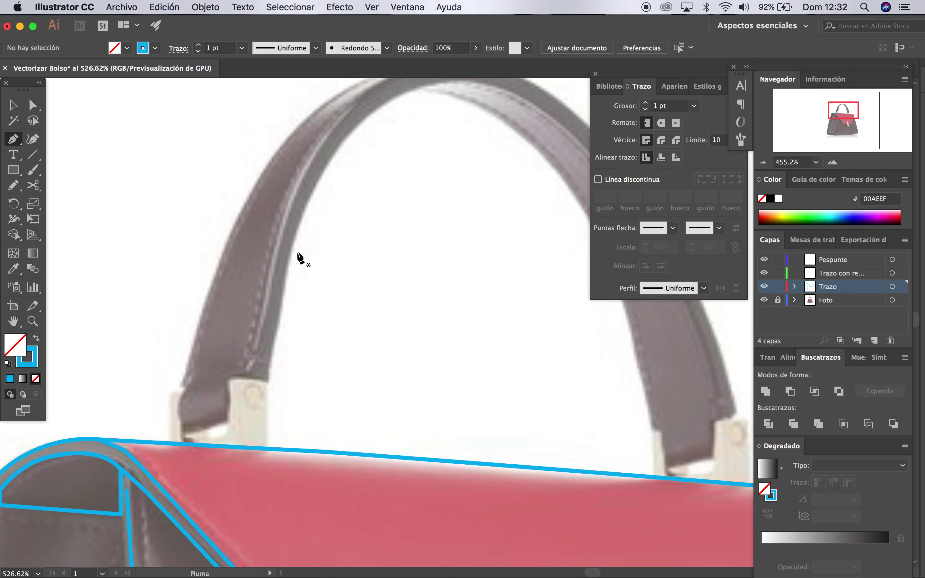
pyautogui.scroll(-3, 301, 259)
pyautogui.hscroll(-2, 301, 258)
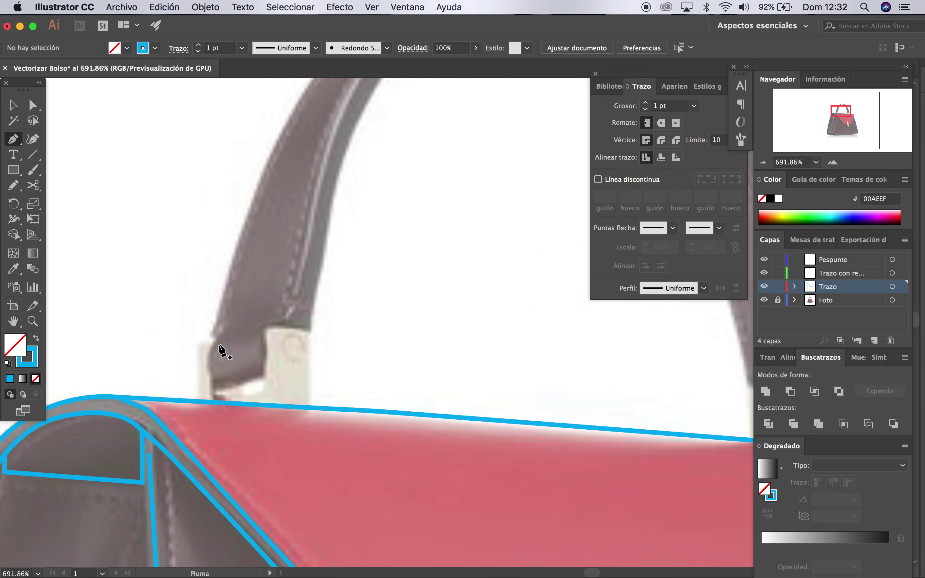
pyautogui.scroll(2, 290, 368)
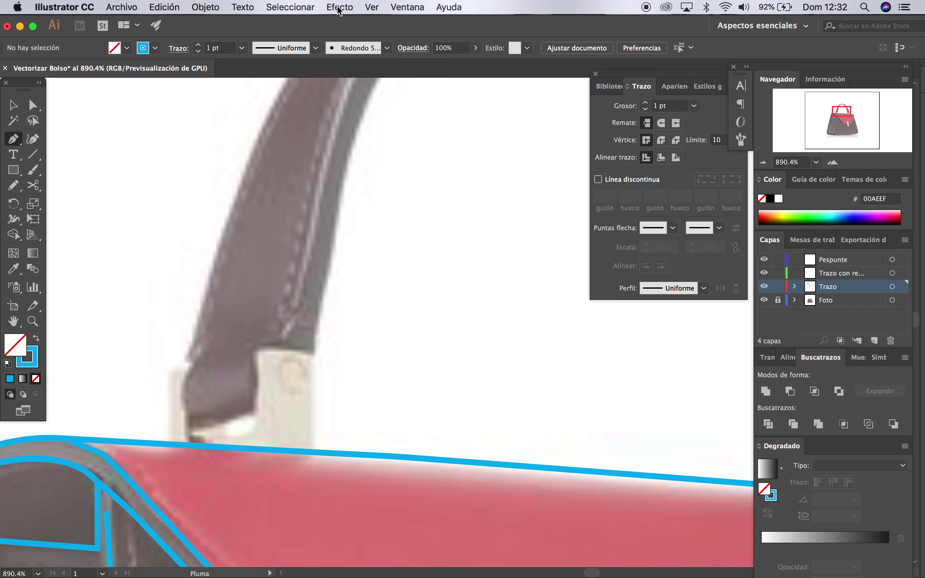
pyautogui.click(380, 6)
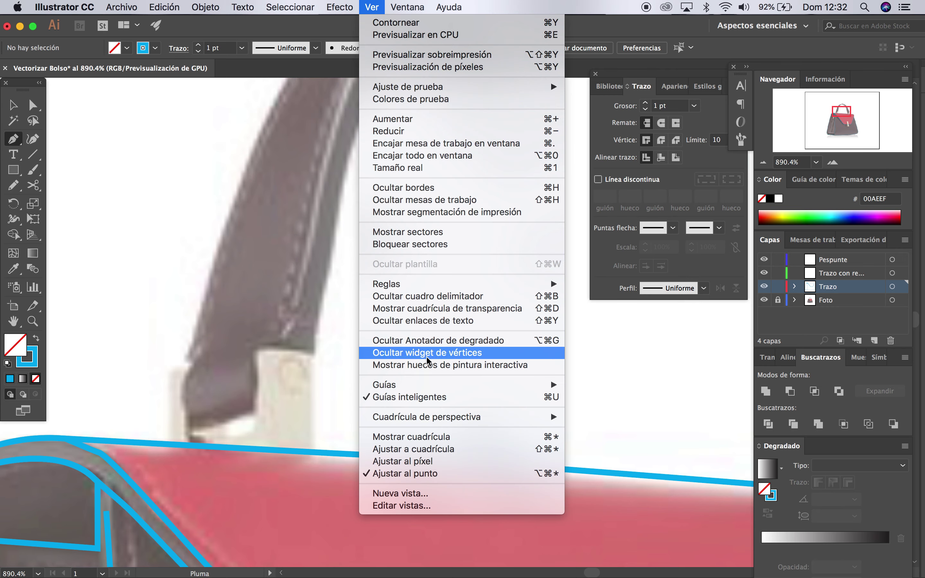
pyautogui.click(118, 293)
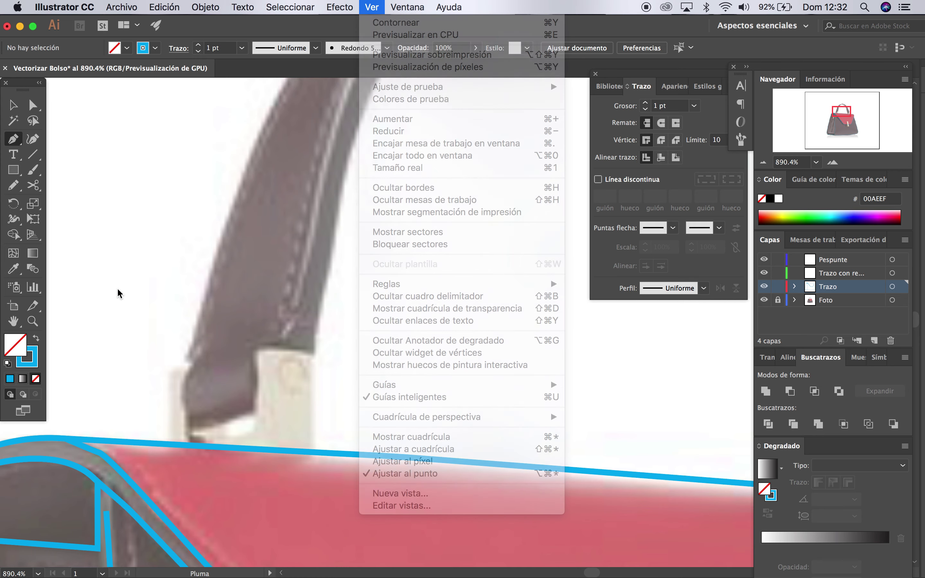
# Trace the left metal clip and strap end as a closed path, undoing one stray anchor
pyautogui.click(258, 348)
pyautogui.click(317, 351)
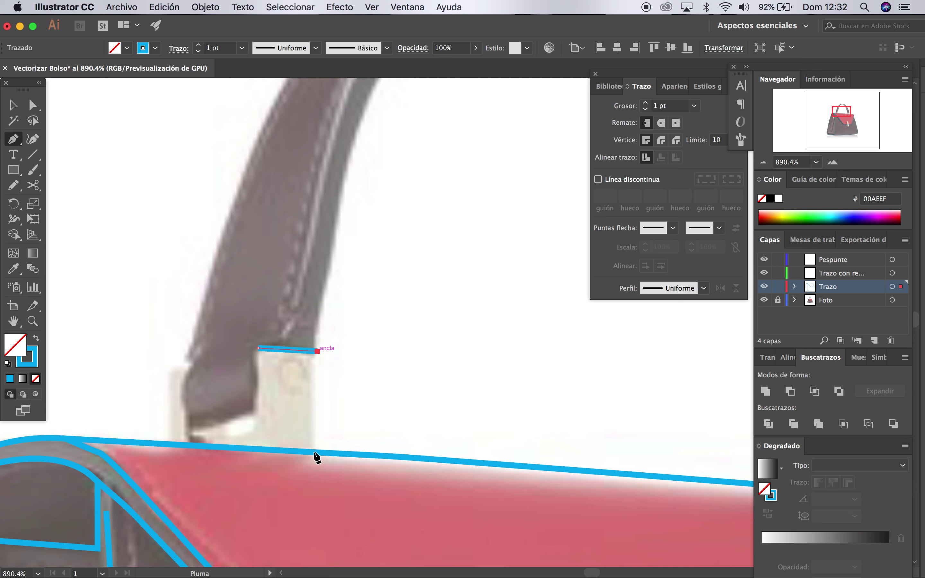
pyautogui.click(313, 450)
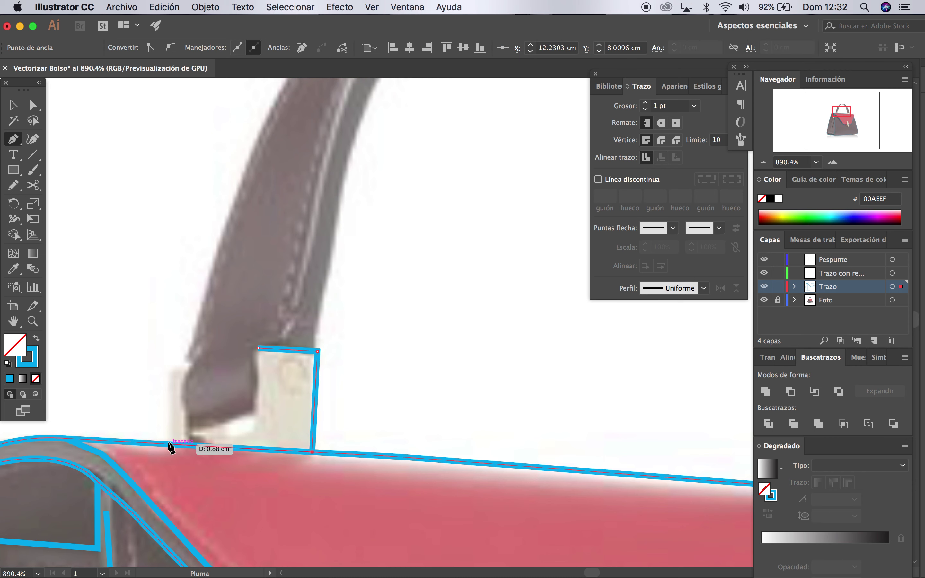
pyautogui.moveTo(166, 367); pyautogui.dragTo(188, 366)
pyautogui.click(189, 427)
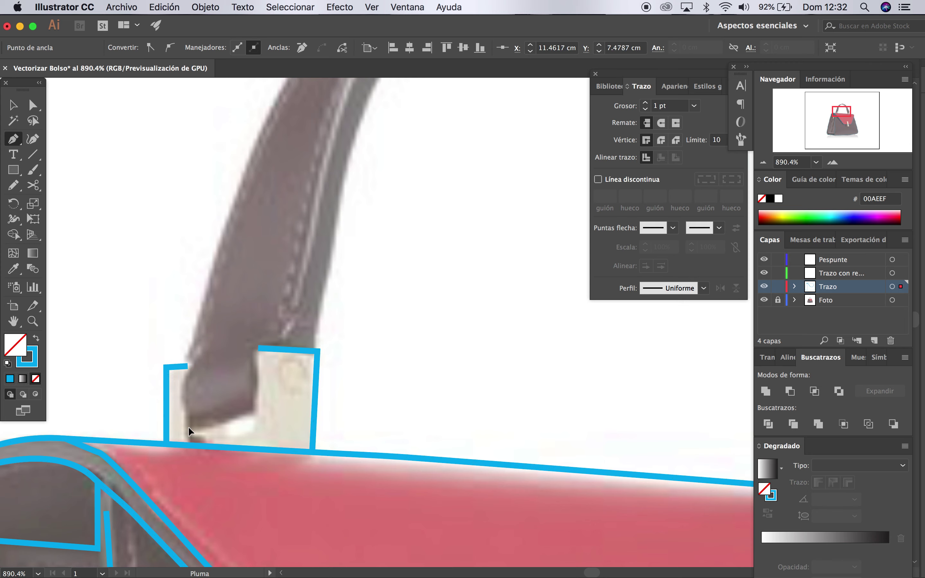
pyautogui.hotkey('ctrl', 'z')
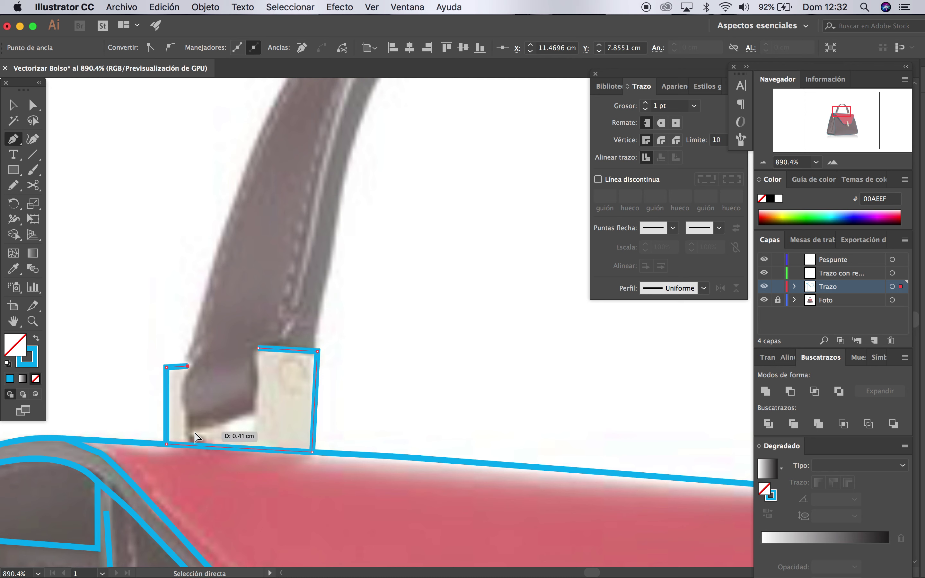
pyautogui.click(187, 438)
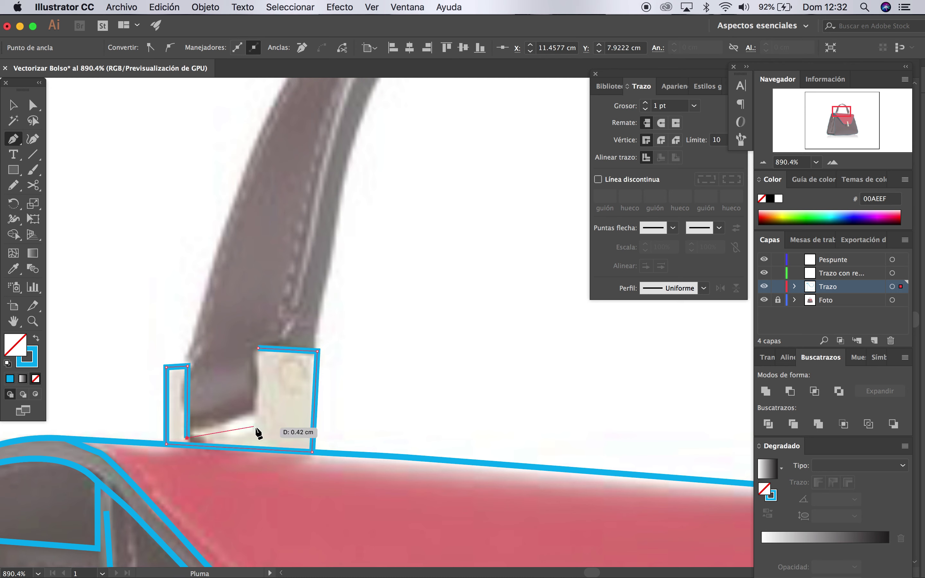
pyautogui.click(257, 427)
pyautogui.moveTo(258, 348); pyautogui.dragTo(260, 354)
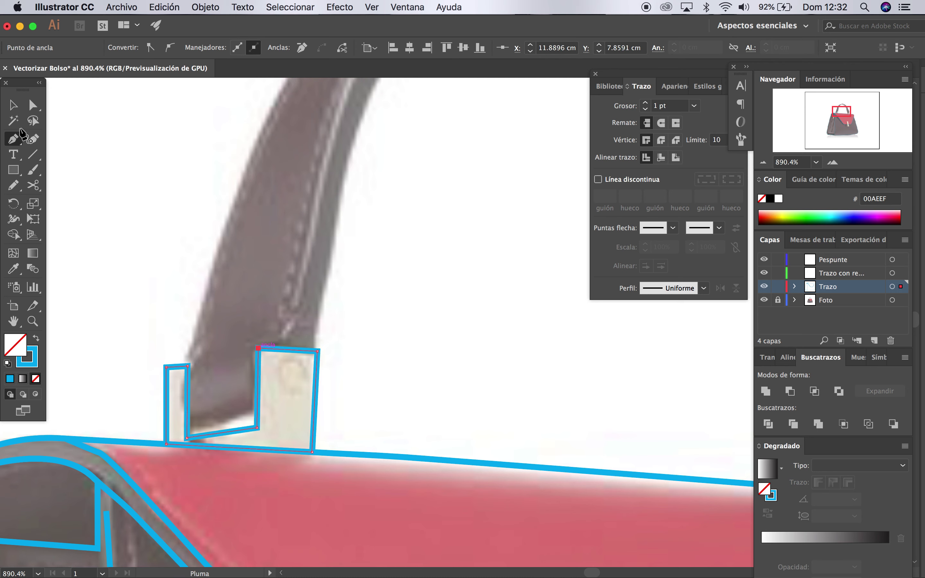
pyautogui.press('v')
pyautogui.click(121, 151)
pyautogui.scroll(-5, 120, 151)
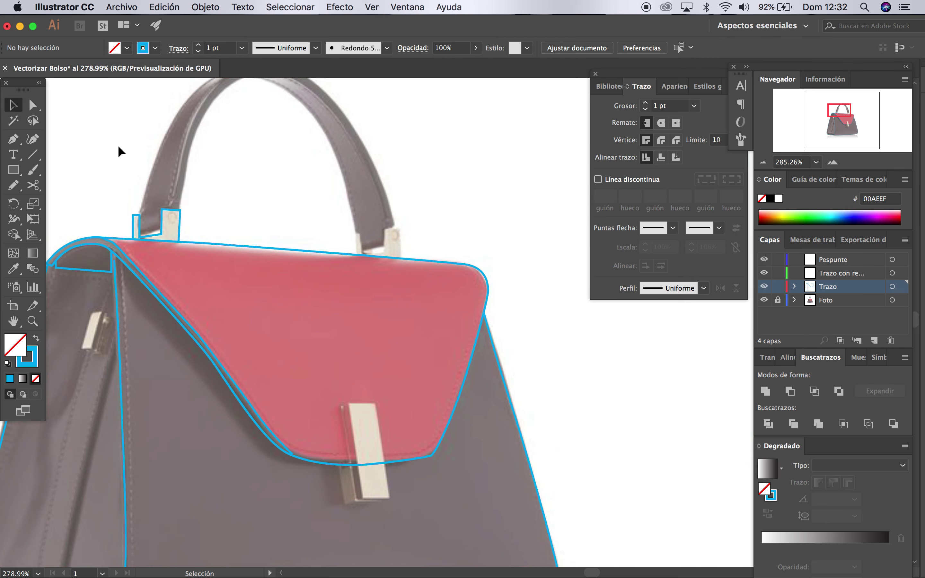
# Begin the right clip outline at its top, top-right and bottom flap corners
pyautogui.scroll(2, 121, 151)
pyautogui.scroll(3, 121, 151)
pyautogui.scroll(3, 121, 151)
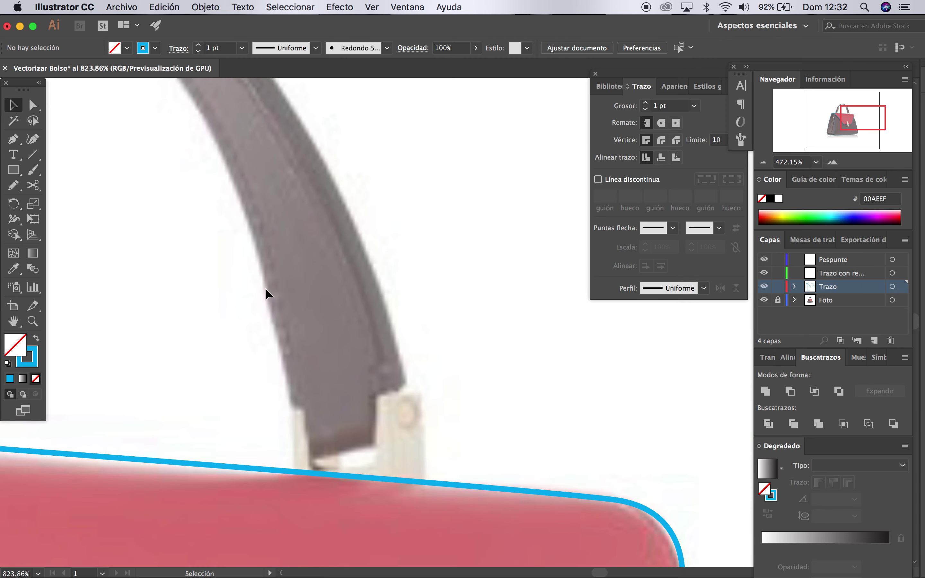
pyautogui.press('p')
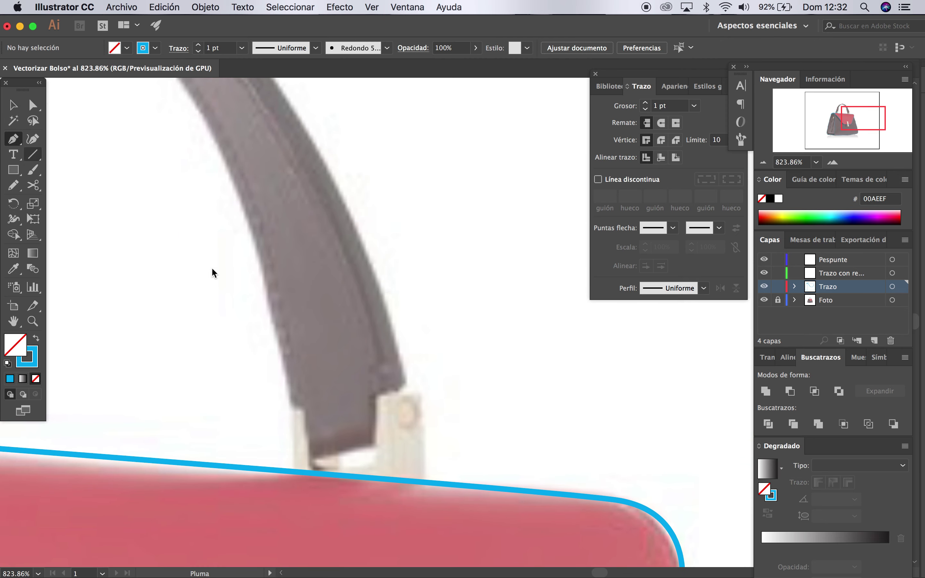
pyautogui.click(374, 396)
pyautogui.click(421, 391)
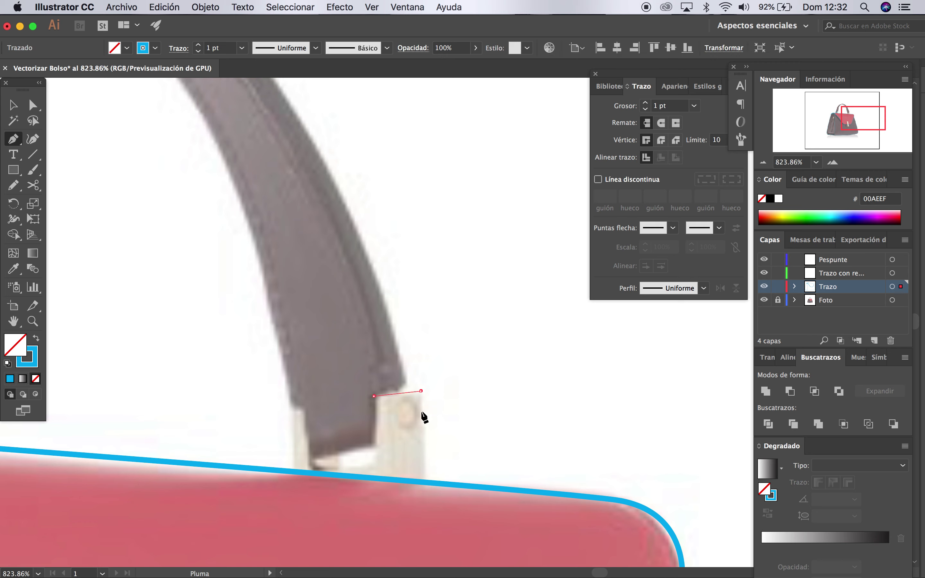
pyautogui.click(425, 482)
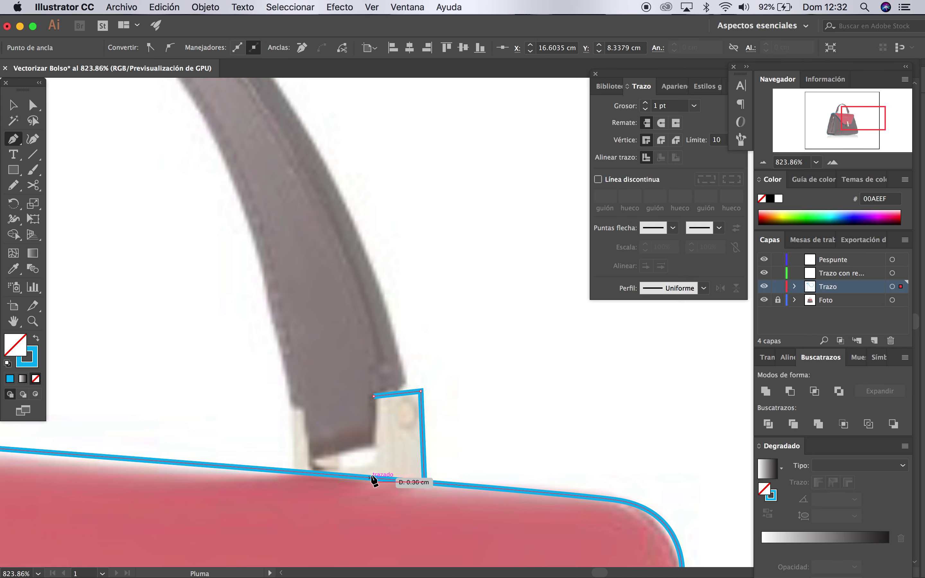
# Trace around the strap's left tab, close the right fitting outline and deselect
pyautogui.click(293, 472)
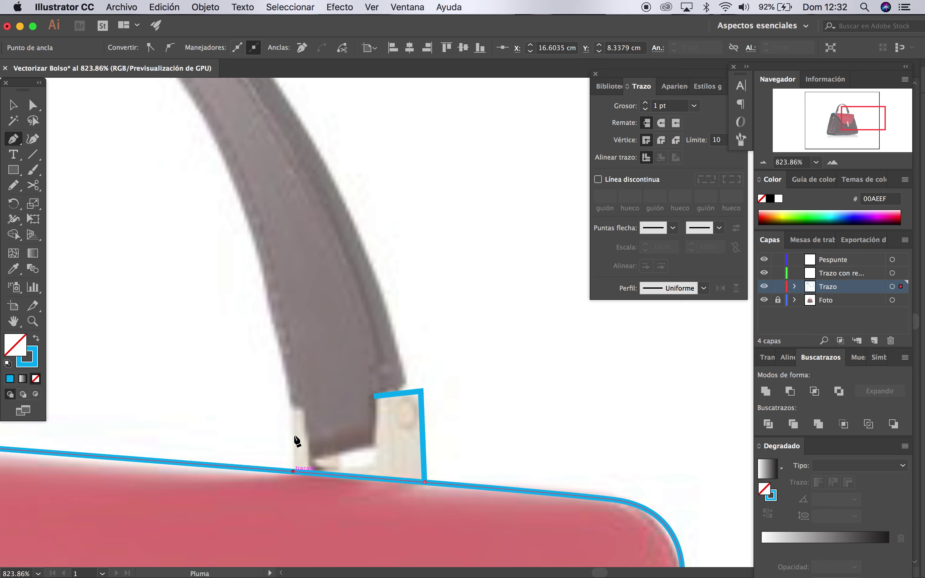
pyautogui.click(290, 411)
pyautogui.click(306, 409)
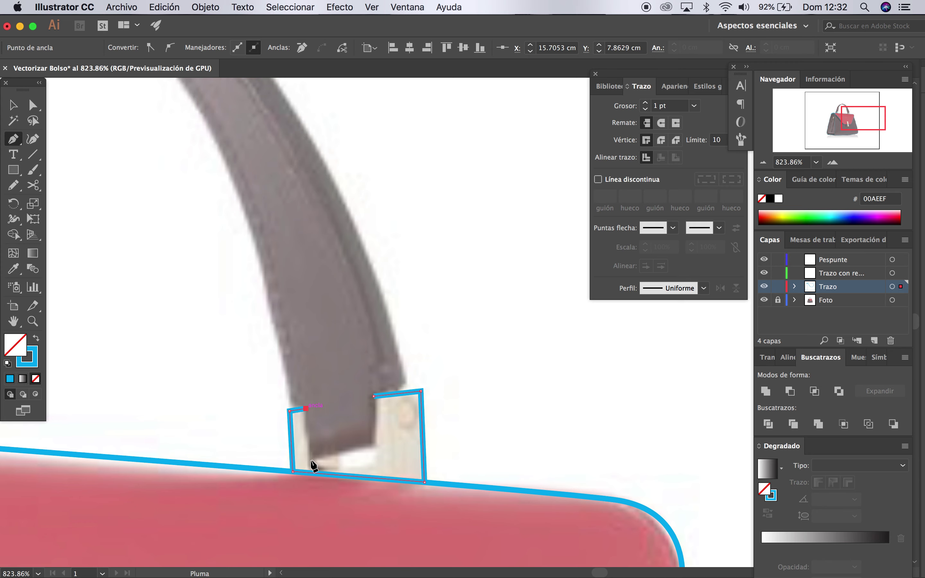
pyautogui.click(312, 464)
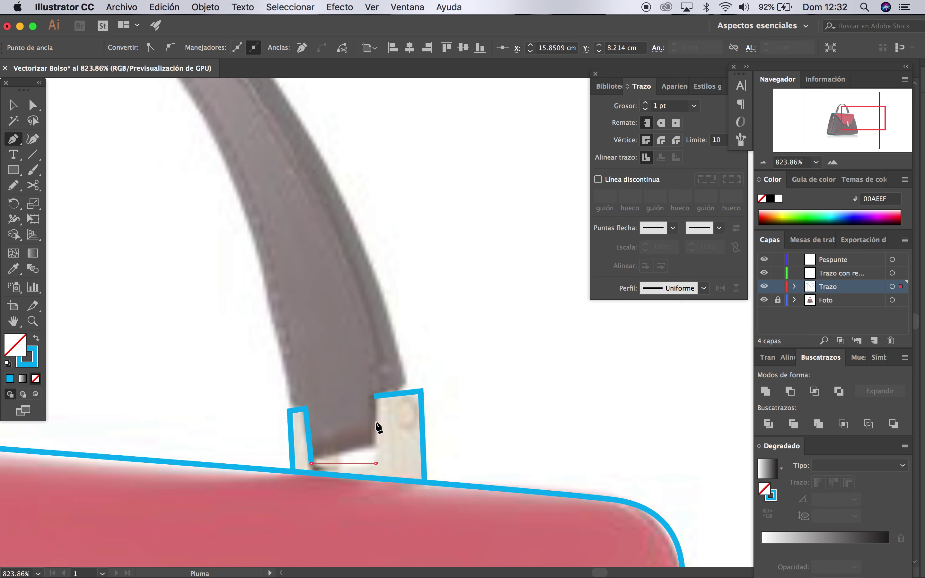
pyautogui.click(375, 463)
pyautogui.click(374, 396)
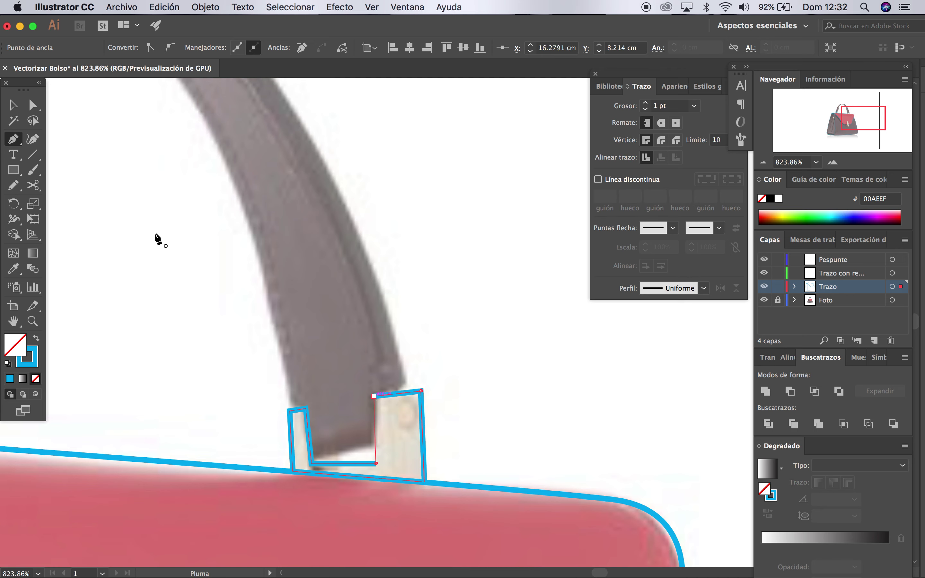
pyautogui.click(13, 104)
pyautogui.click(543, 238)
pyautogui.scroll(-5, 543, 237)
pyautogui.scroll(-1, 544, 237)
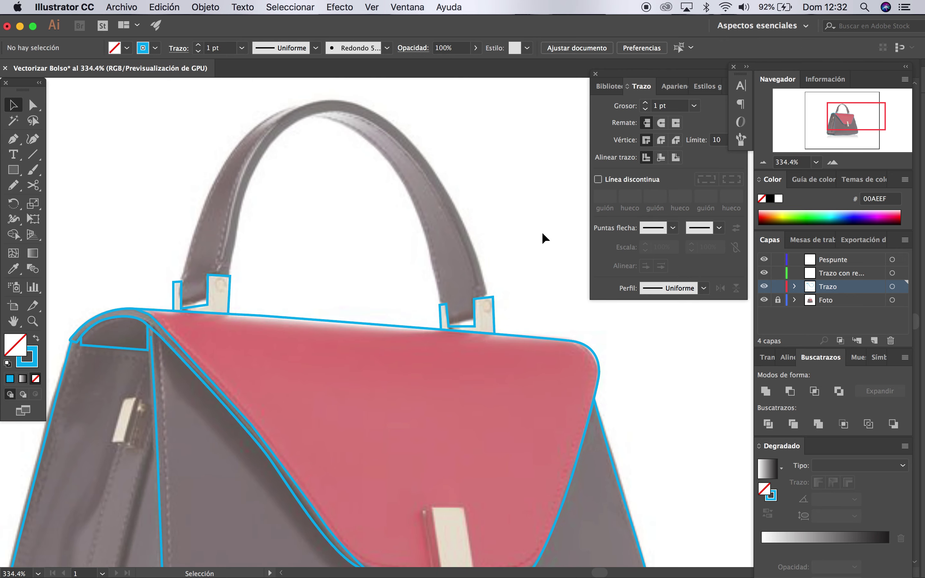
# Start the handle path at the left tab and trace up the strap's inner edge
pyautogui.scroll(4, 544, 238)
pyautogui.scroll(1, 545, 238)
pyautogui.hscroll(-5, 546, 238)
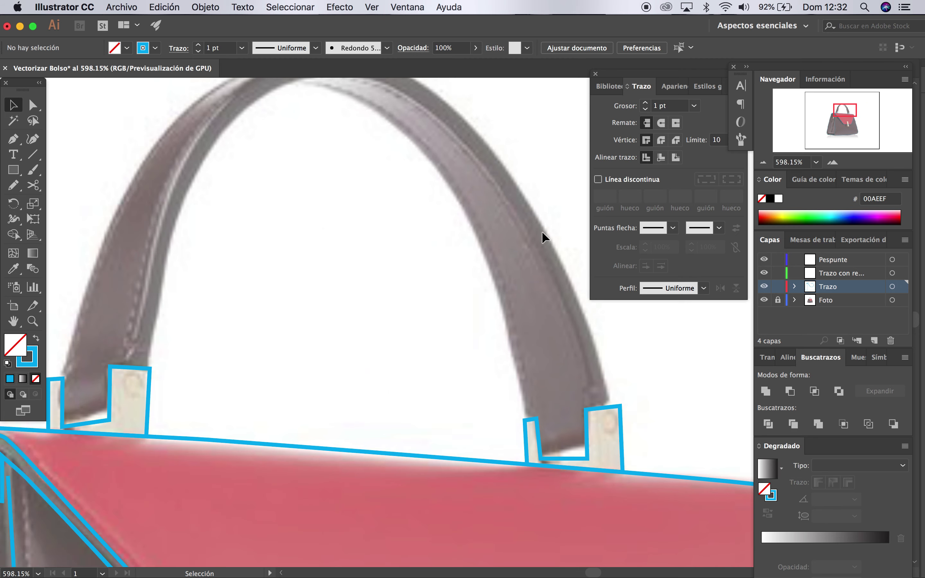
pyautogui.scroll(1, 545, 237)
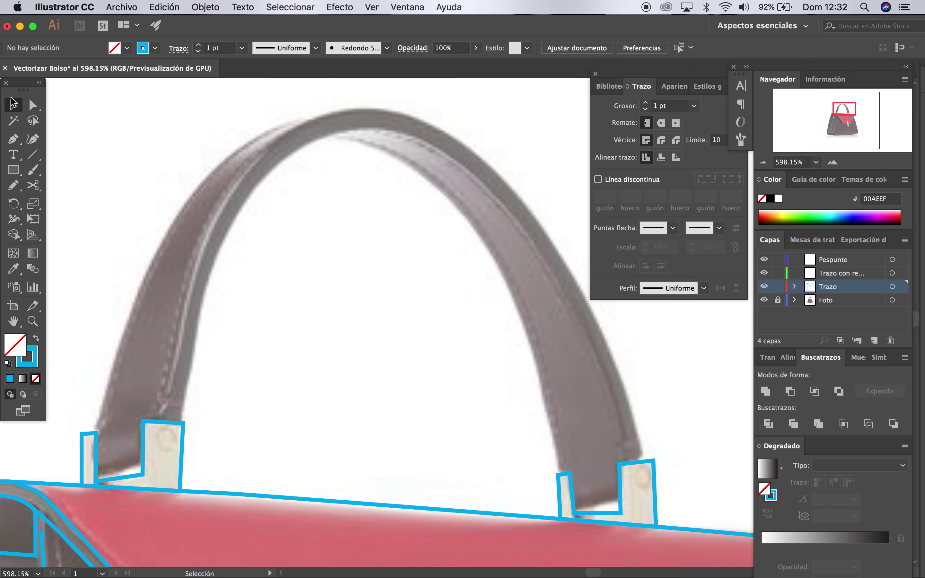
pyautogui.scroll(3, 341, 331)
pyautogui.hscroll(-3, 341, 331)
pyautogui.scroll(-1, 340, 331)
pyautogui.press('p')
pyautogui.click(187, 437)
pyautogui.click(203, 355)
pyautogui.click(214, 291)
pyautogui.click(225, 229)
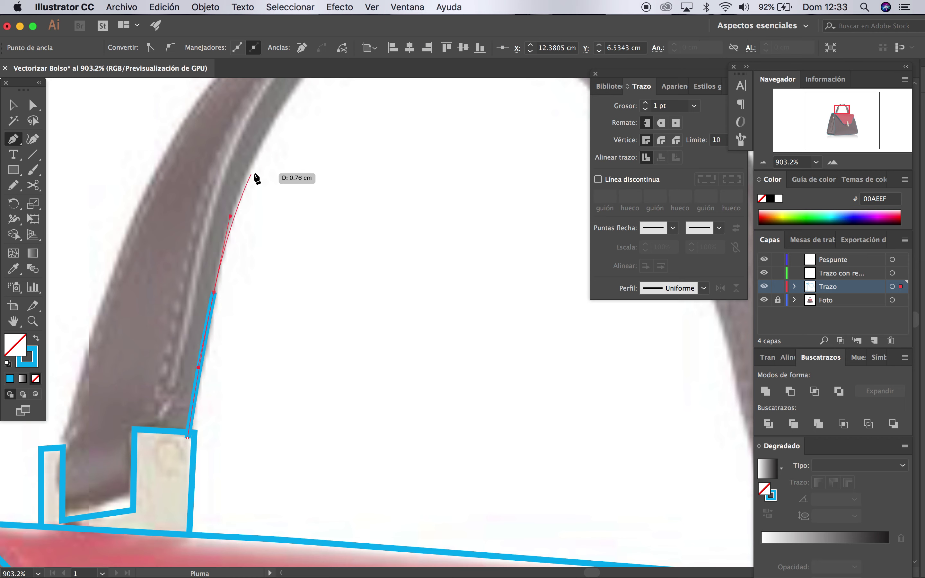
pyautogui.click(262, 137)
pyautogui.click(282, 101)
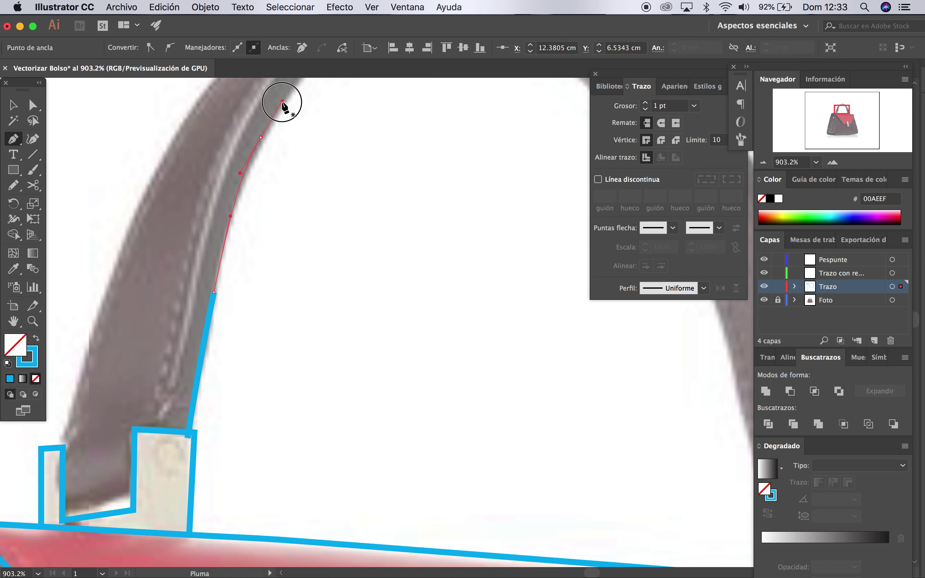
# Curve the inner edge over the handle's top and down its right side
pyautogui.scroll(-3, 283, 105)
pyautogui.scroll(-2, 284, 104)
pyautogui.scroll(-2, 284, 104)
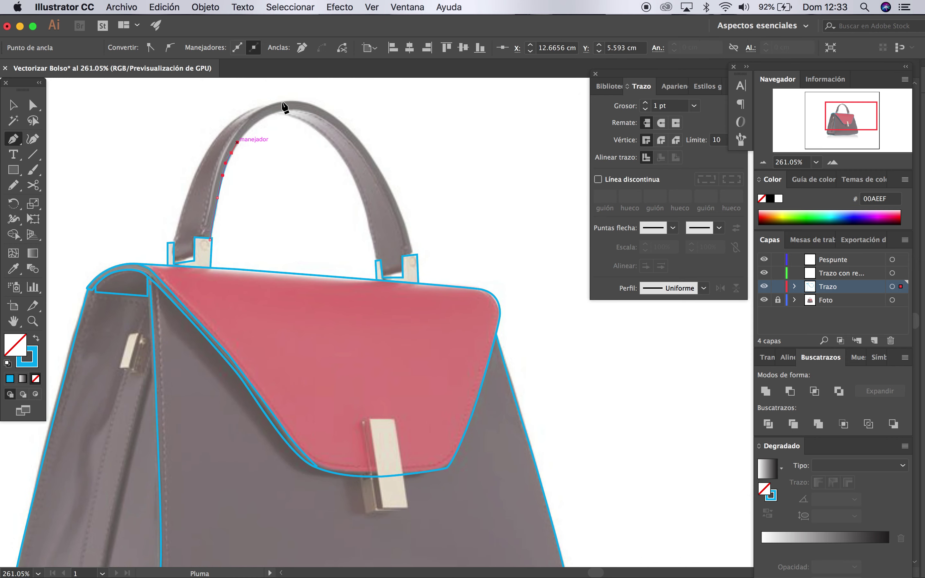
pyautogui.scroll(2, 283, 102)
pyautogui.scroll(1, 284, 98)
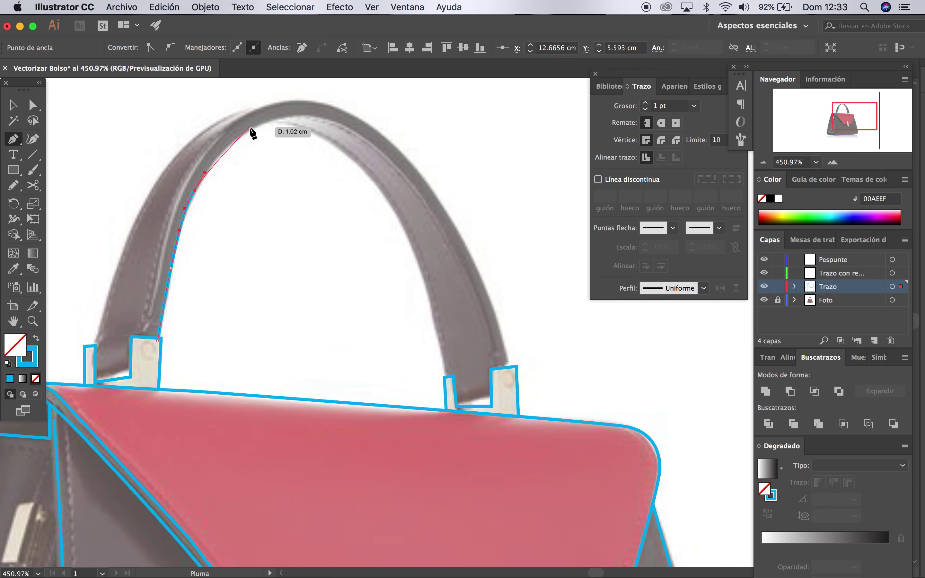
pyautogui.scroll(2, 249, 132)
pyautogui.scroll(1, 252, 132)
pyautogui.moveTo(227, 150)
pyautogui.mouseDown()
pyautogui.moveTo(272, 132)
pyautogui.moveTo(319, 144)
pyautogui.mouseUp()
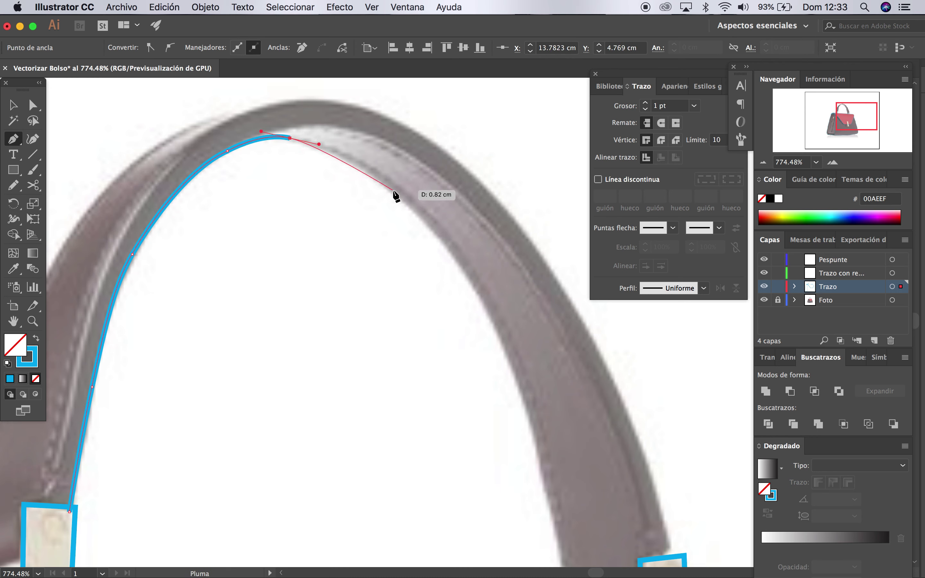
pyautogui.moveTo(455, 255); pyautogui.dragTo(529, 348)
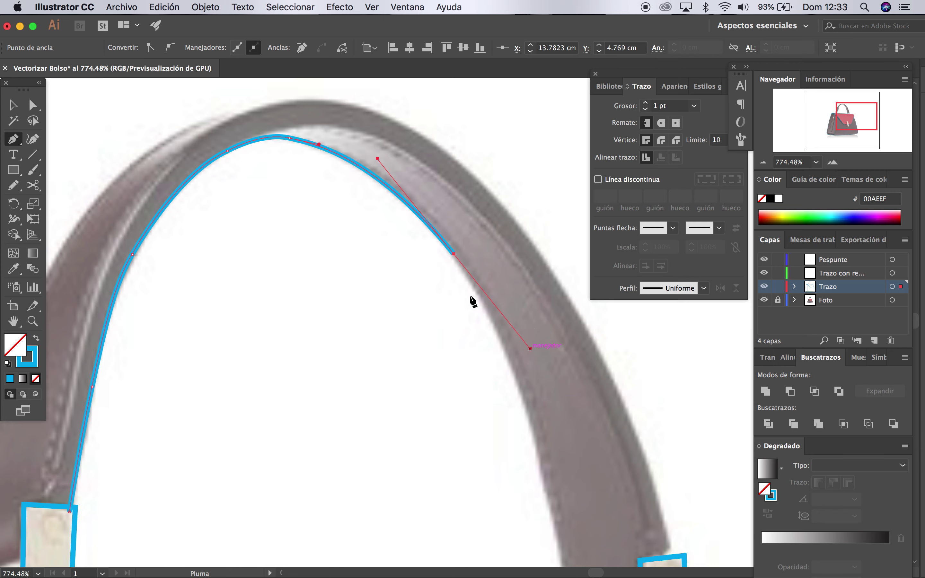
pyautogui.moveTo(529, 419); pyautogui.dragTo(544, 479)
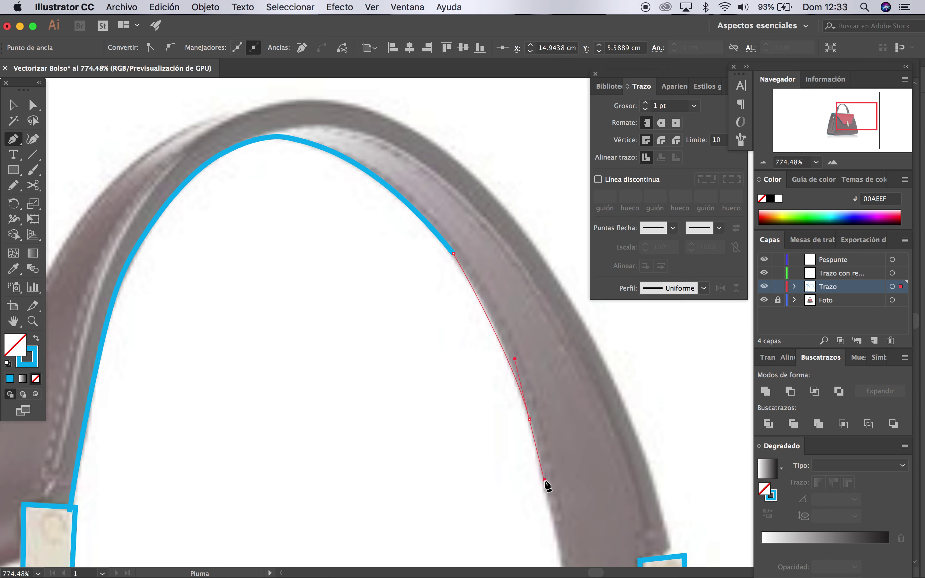
# Trace around the right tab base and back up the strap's outer edge
pyautogui.scroll(-3, 547, 486)
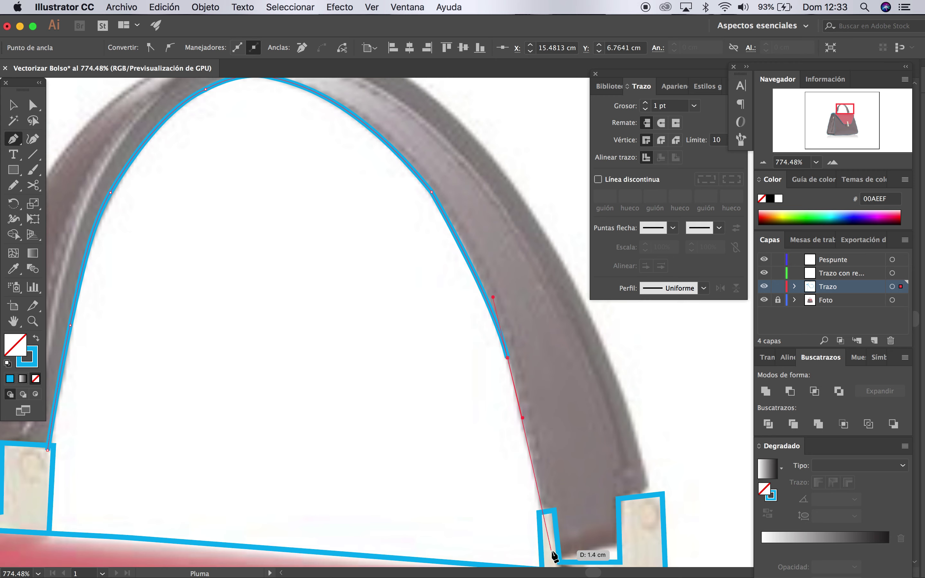
pyautogui.click(552, 551)
pyautogui.click(551, 557)
pyautogui.click(650, 534)
pyautogui.click(643, 464)
pyautogui.click(632, 431)
pyautogui.click(622, 401)
pyautogui.click(606, 348)
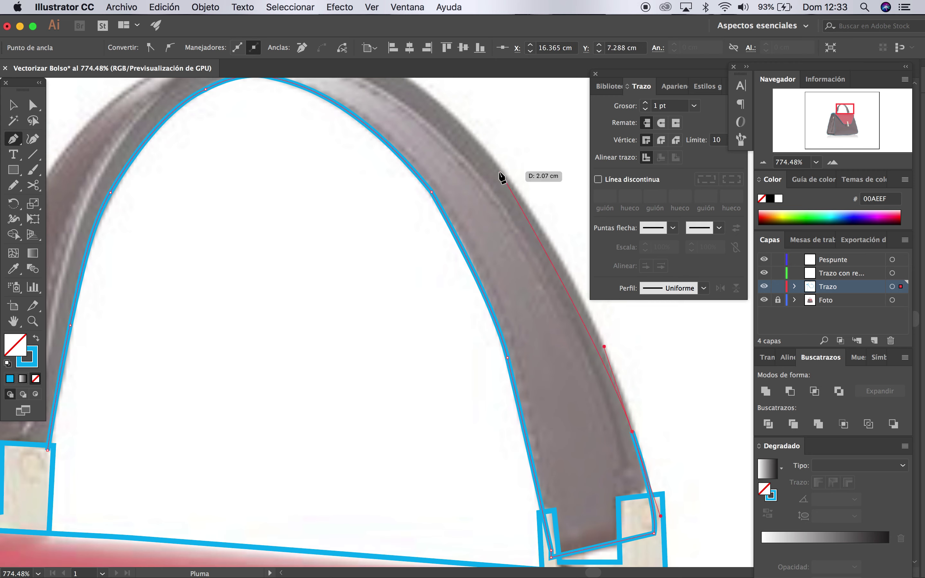
pyautogui.moveTo(498, 168)
pyautogui.mouseDown()
pyautogui.moveTo(451, 134)
pyautogui.moveTo(455, 122)
pyautogui.mouseUp()
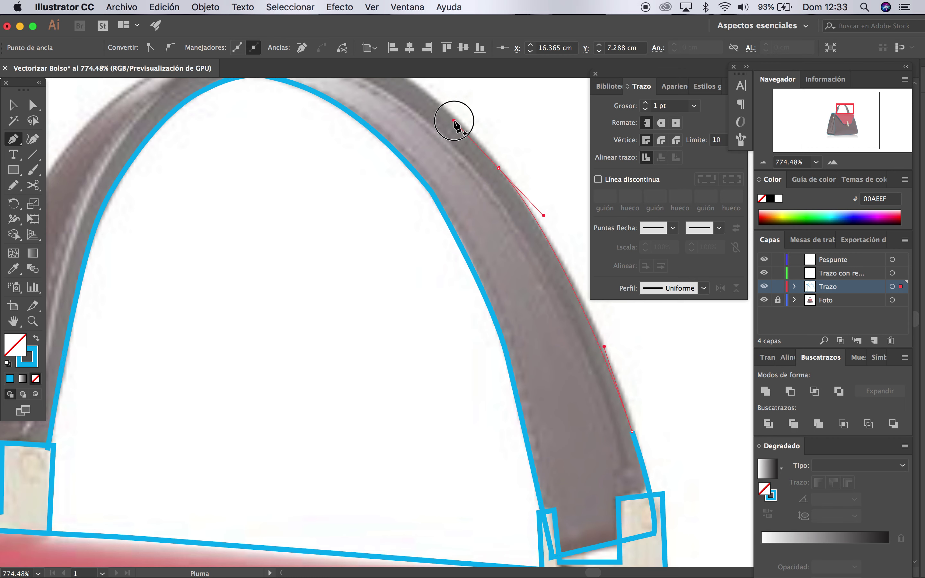
# Curve the outer edge over the handle's top and down its left side
pyautogui.scroll(5, 455, 122)
pyautogui.hscroll(-3, 455, 122)
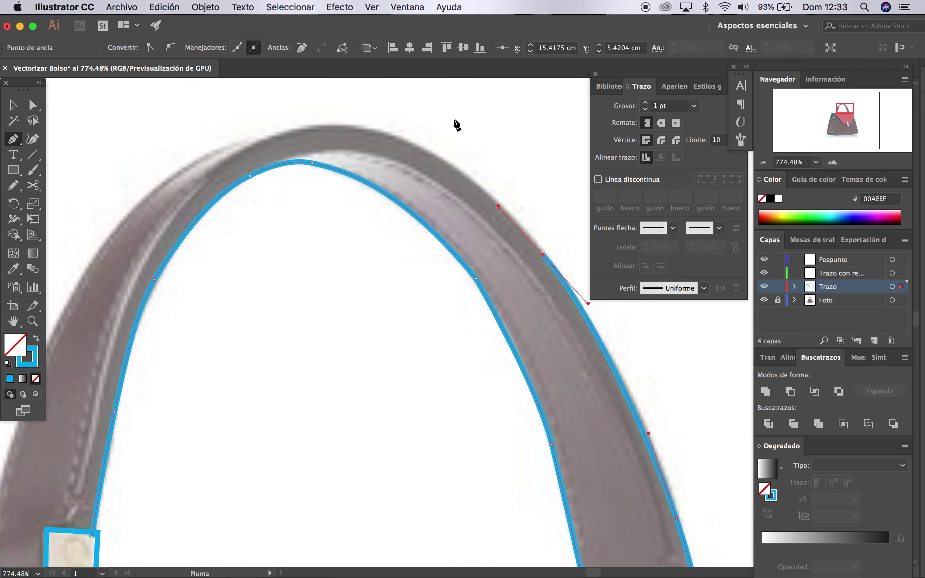
pyautogui.moveTo(414, 144); pyautogui.dragTo(351, 126)
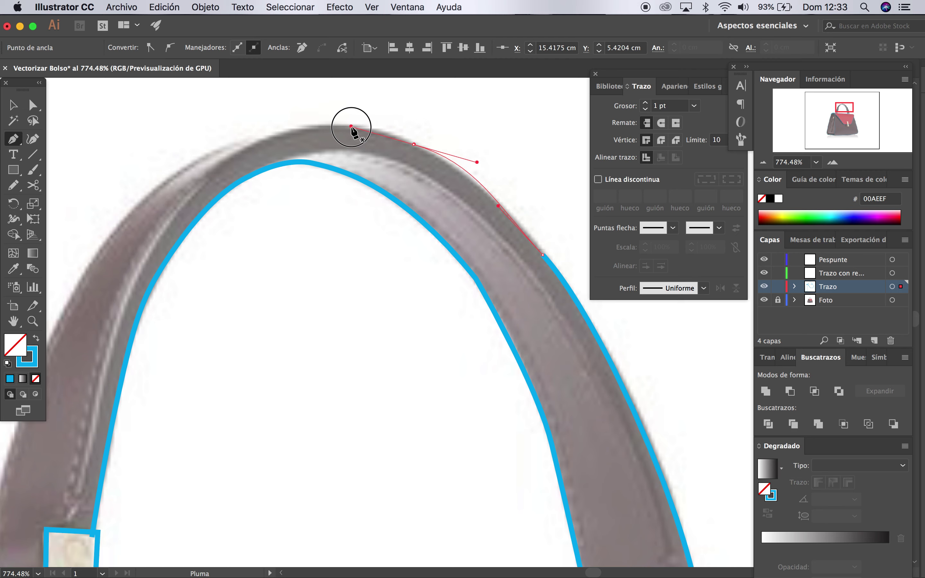
pyautogui.moveTo(231, 144); pyautogui.dragTo(157, 171)
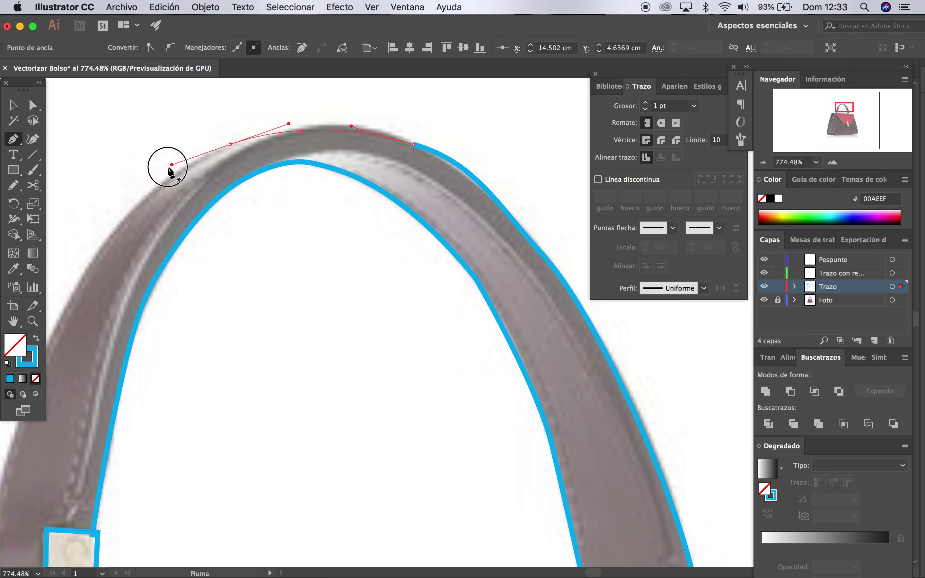
pyautogui.scroll(-3, 157, 172)
pyautogui.hscroll(-4, 156, 172)
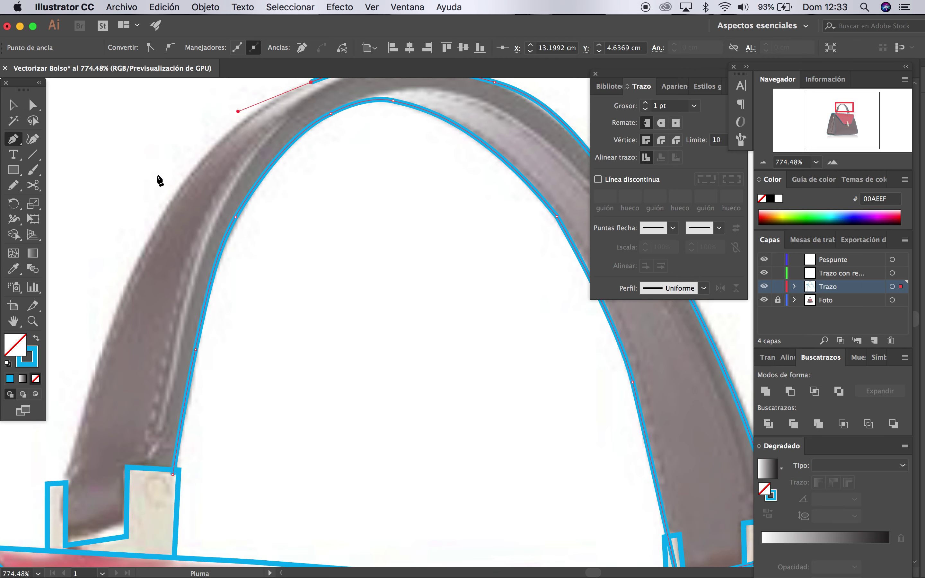
pyautogui.scroll(2, 157, 176)
pyautogui.hscroll(-2, 157, 176)
pyautogui.moveTo(361, 108); pyautogui.dragTo(360, 113)
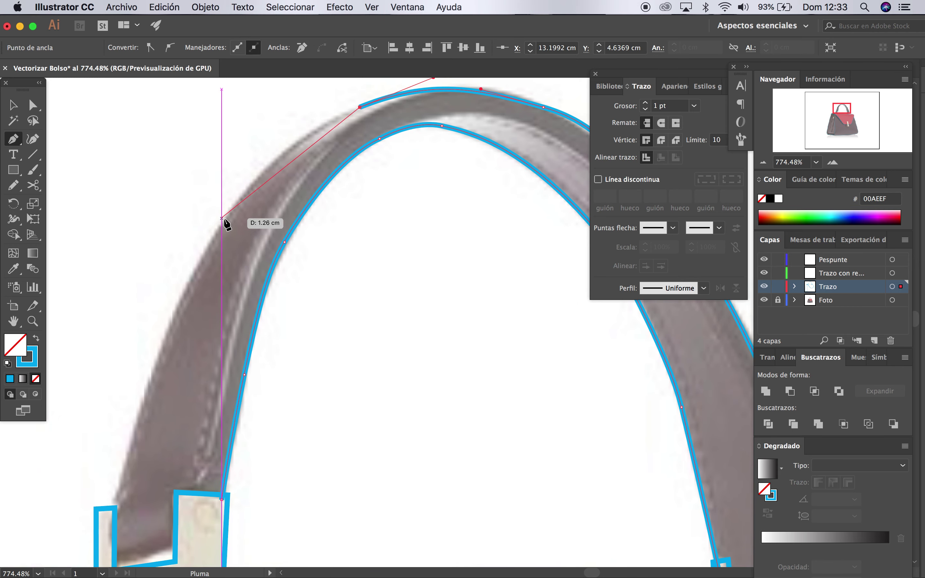
pyautogui.moveTo(224, 224); pyautogui.dragTo(180, 304)
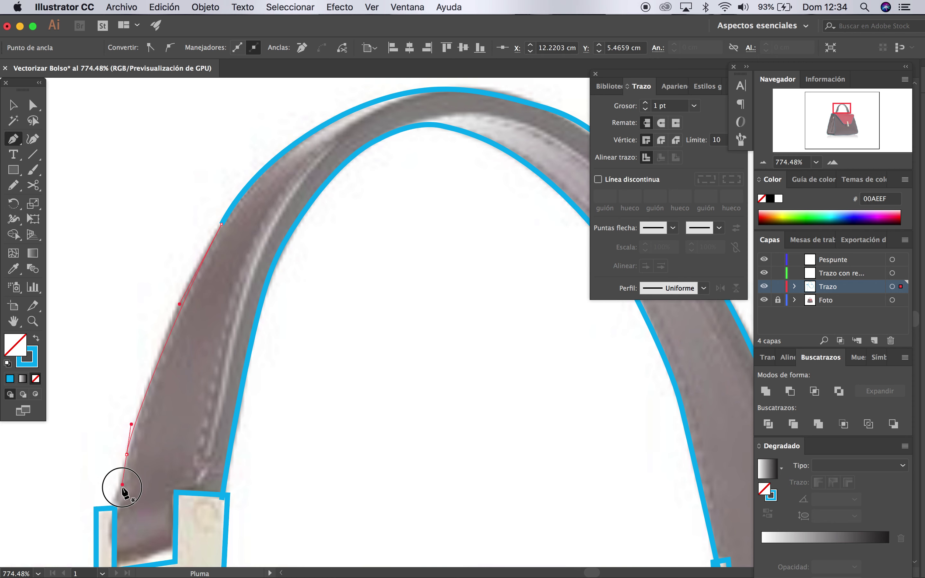
pyautogui.moveTo(128, 455); pyautogui.dragTo(115, 494)
# Close the handle outline at the left tab's base and deselect it
pyautogui.scroll(-5, 115, 497)
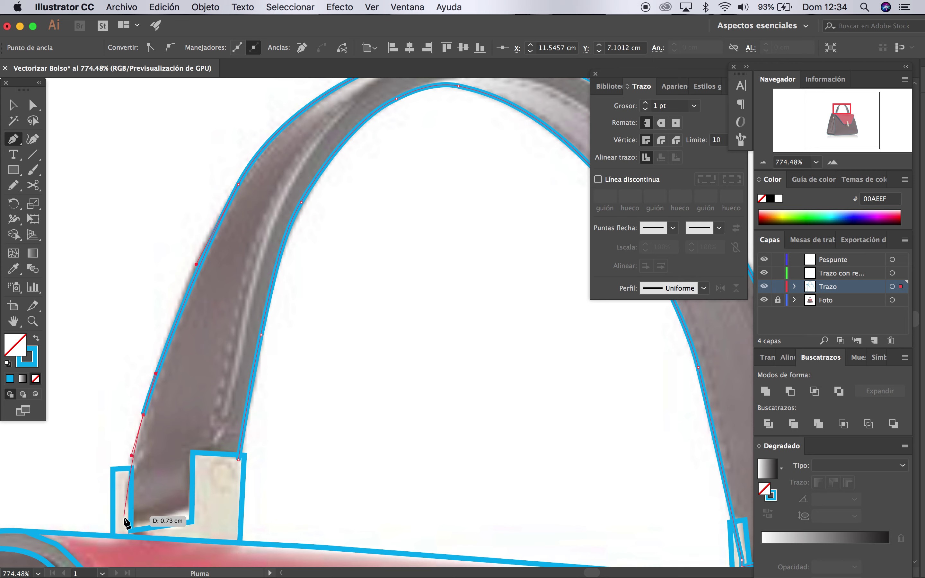
pyautogui.moveTo(123, 517); pyautogui.dragTo(220, 497)
pyautogui.click(221, 498)
pyautogui.click(239, 460)
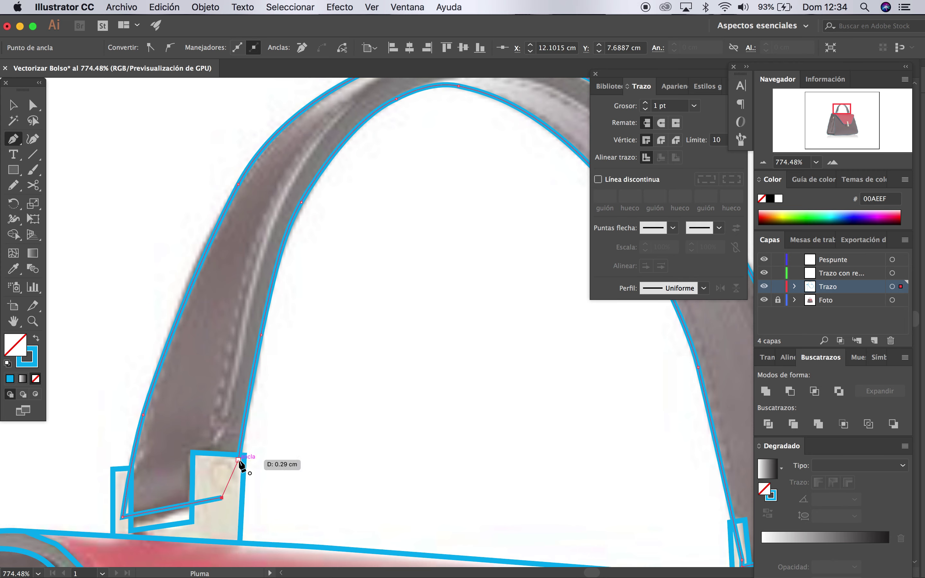
pyautogui.click(231, 494)
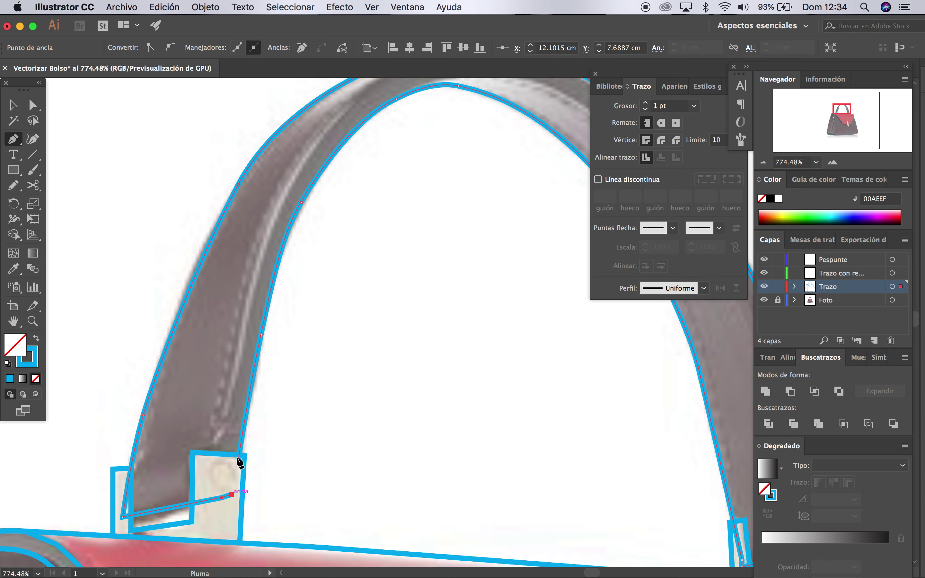
pyautogui.click(239, 460)
pyautogui.click(13, 104)
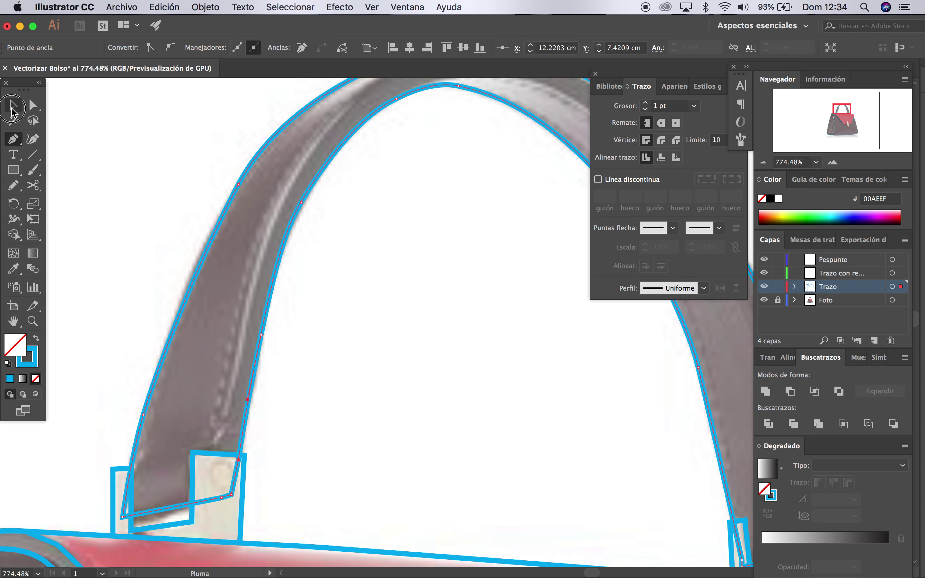
pyautogui.click(129, 132)
pyautogui.scroll(-3, 130, 132)
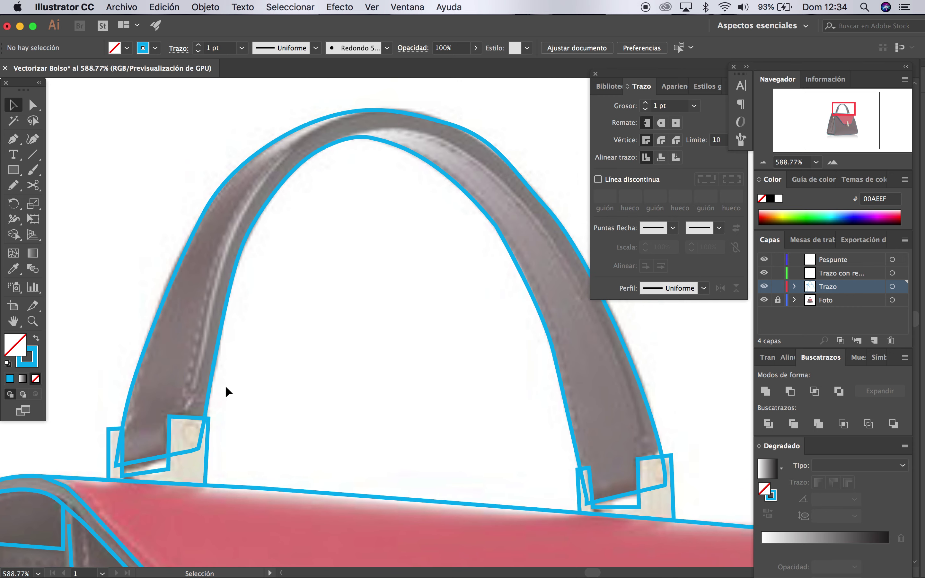
pyautogui.click(208, 460)
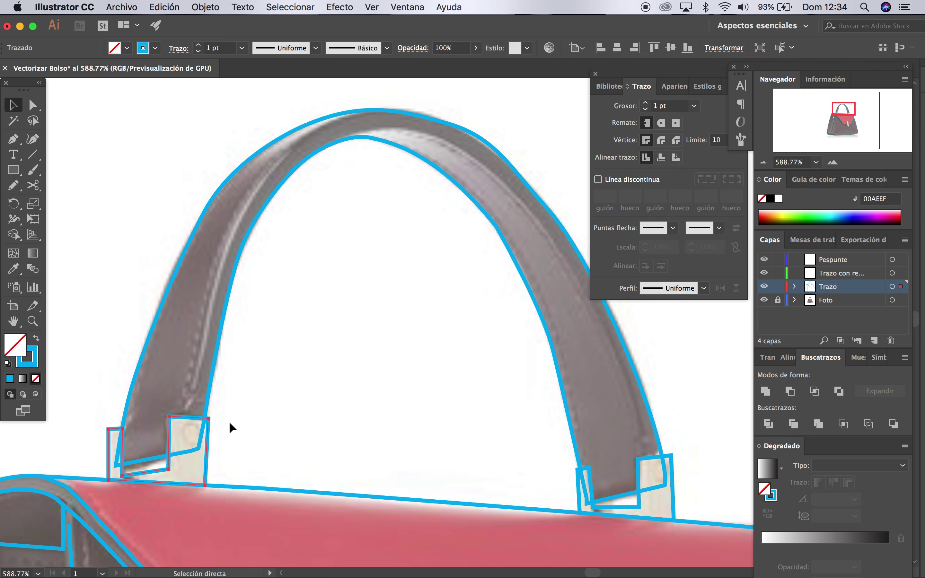
pyautogui.keyDown('shift'); pyautogui.click(213, 376); pyautogui.keyUp('shift')
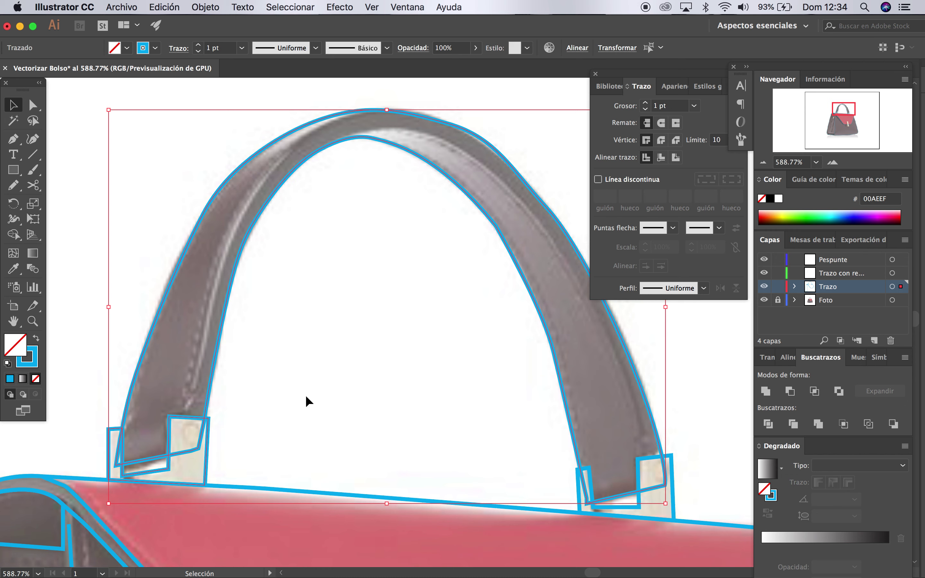
pyautogui.click(894, 424)
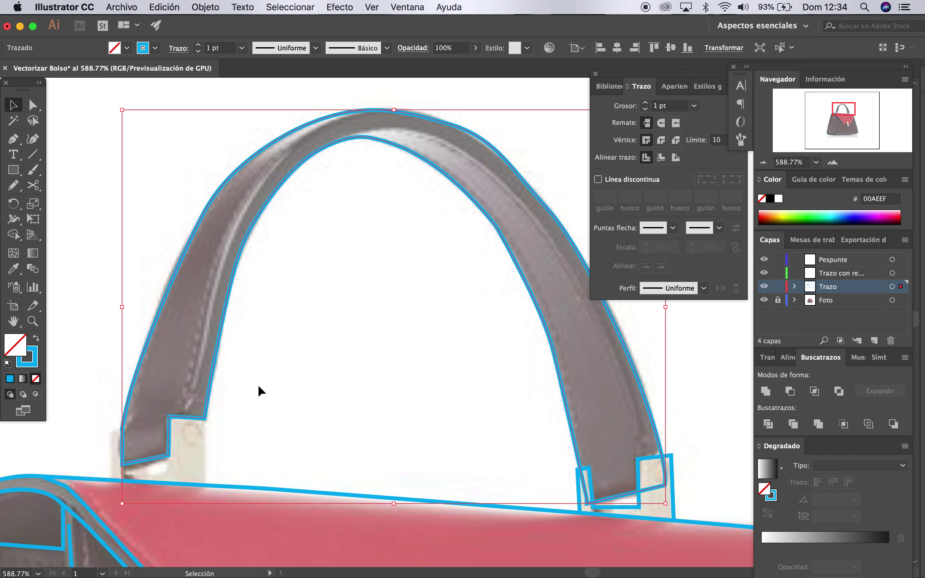
pyautogui.click(266, 387)
pyautogui.press('a')
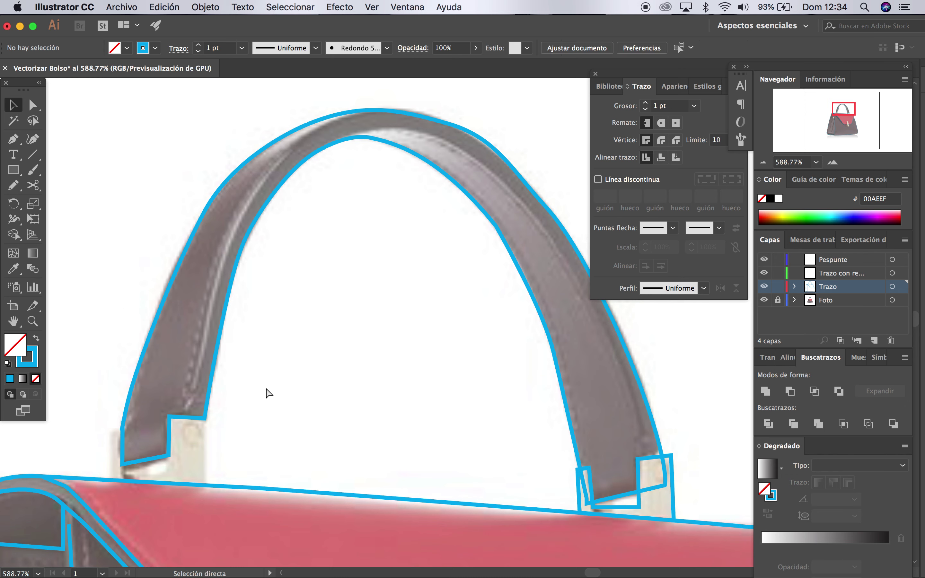
pyautogui.hotkey('ctrl', 'z')
pyautogui.hotkey('ctrl', 'z')
pyautogui.hotkey('ctrl', 'z')
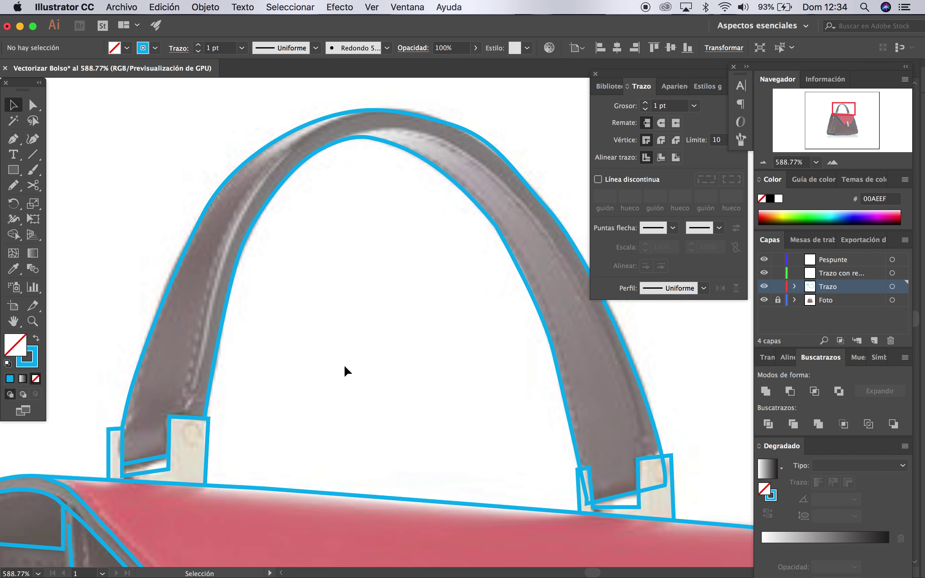
pyautogui.press('v')
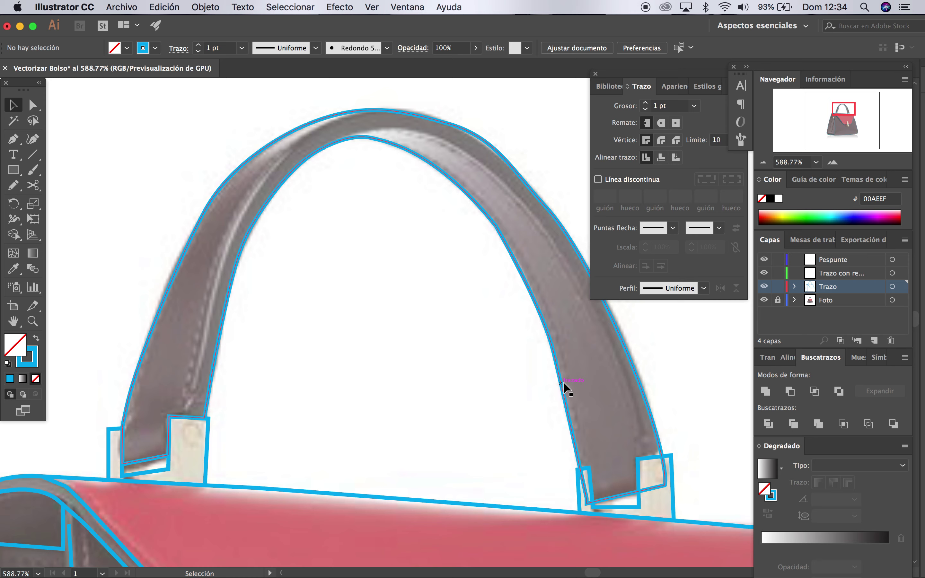
pyautogui.hscroll(3, 563, 382)
pyautogui.hscroll(2, 596, 428)
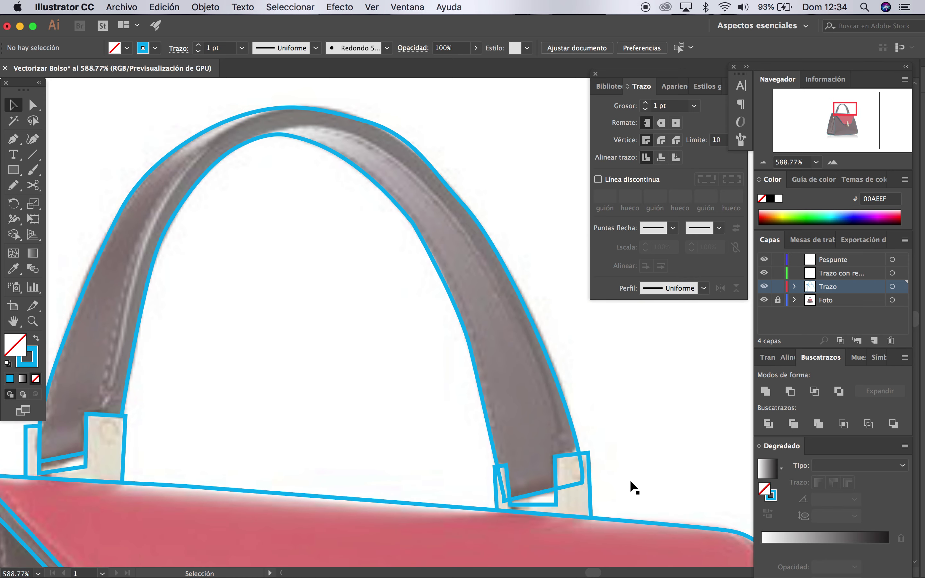
pyautogui.click(590, 495)
pyautogui.press('a')
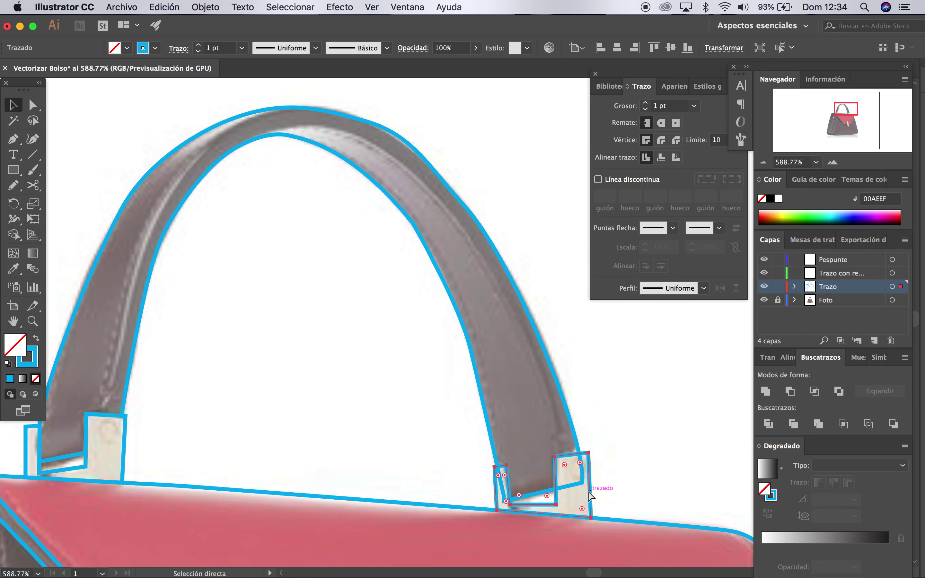
pyautogui.press('ctrl')
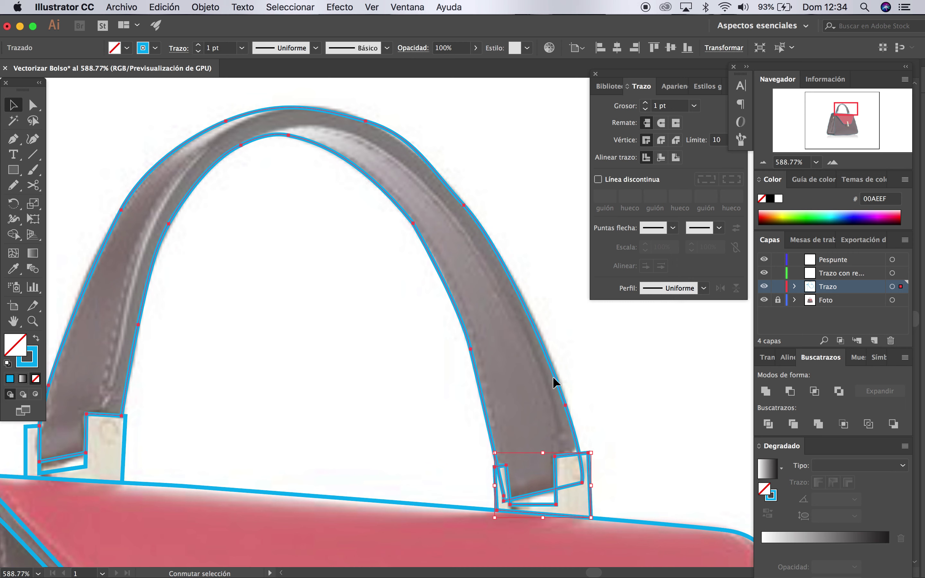
pyautogui.keyDown('shift'); pyautogui.click(553, 377); pyautogui.keyUp('shift')
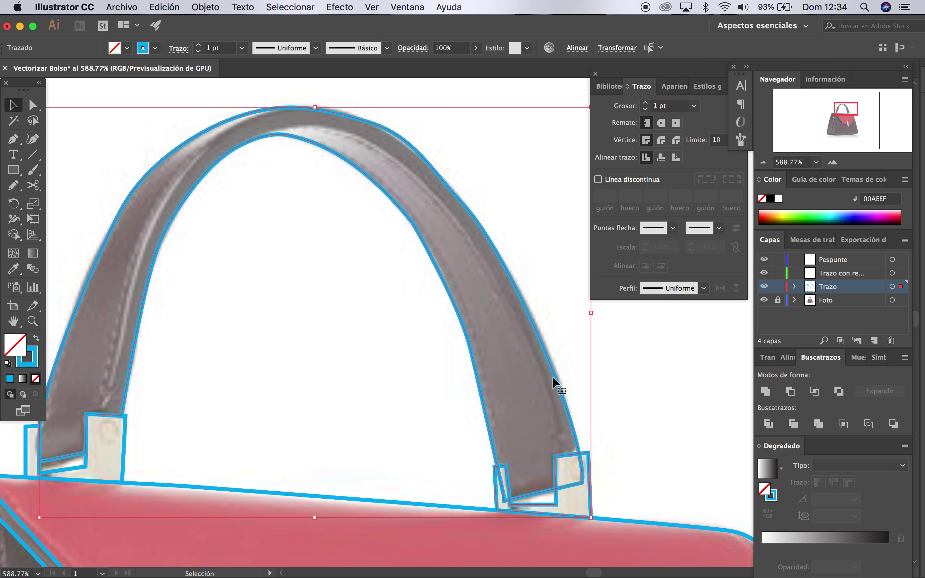
pyautogui.click(893, 424)
pyautogui.click(655, 367)
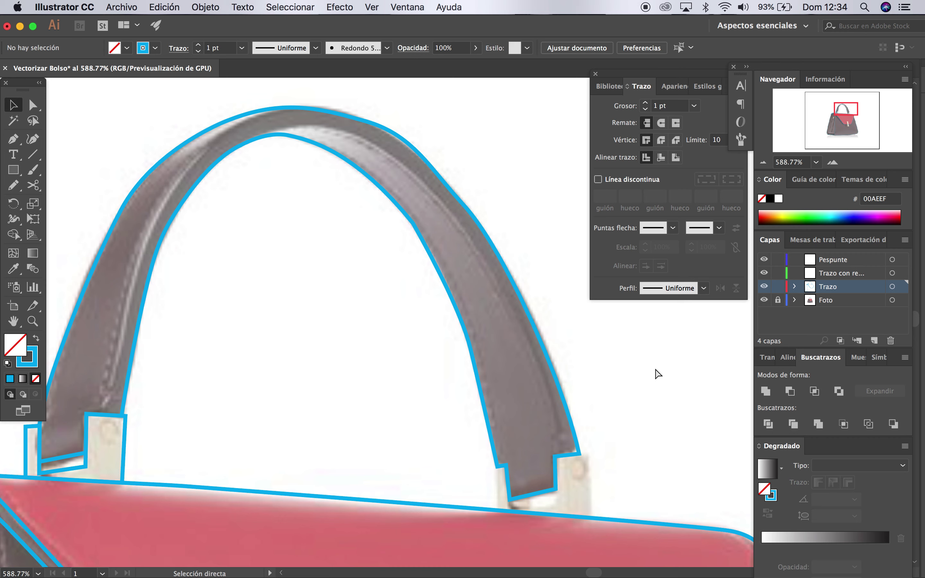
pyautogui.hotkey('ctrl', 'z')
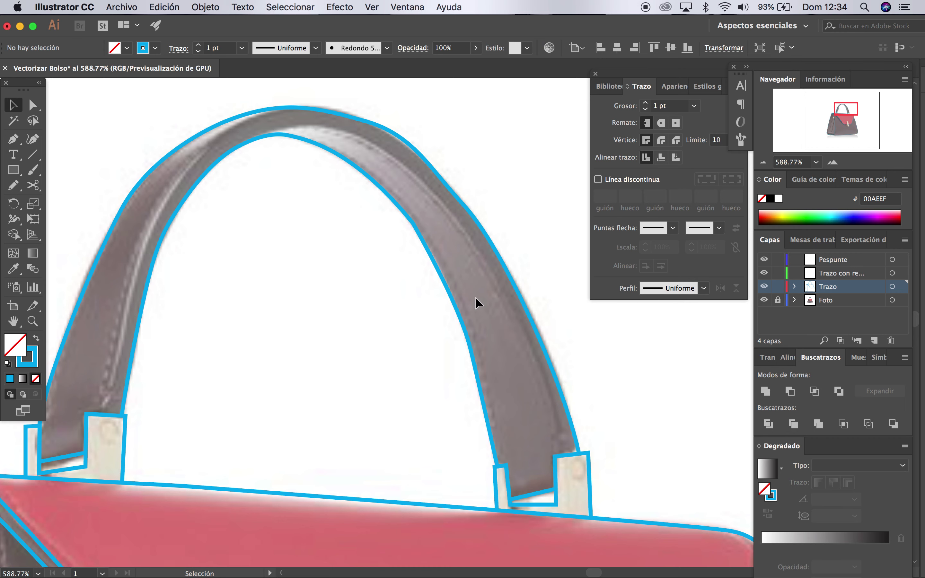
pyautogui.hscroll(-5, 289, 309)
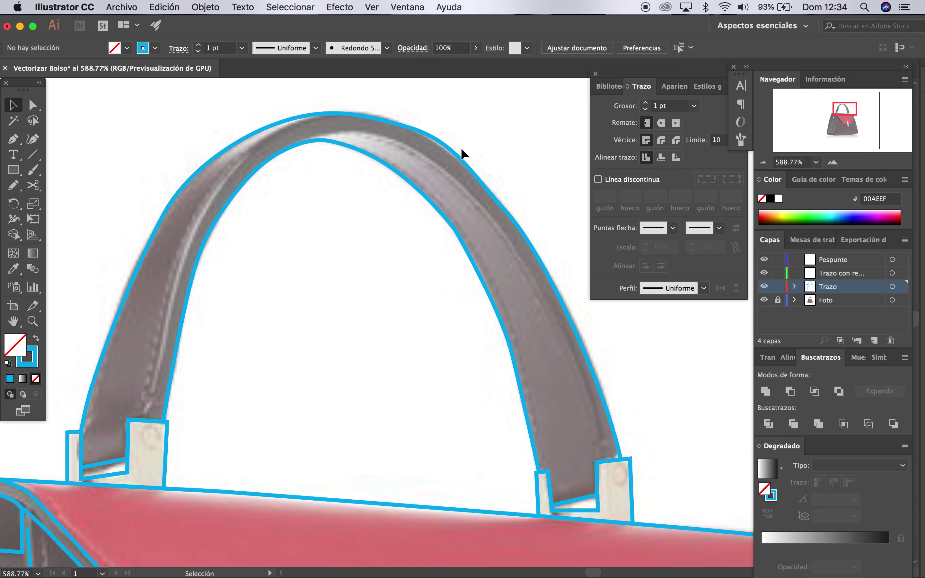
pyautogui.click(450, 147)
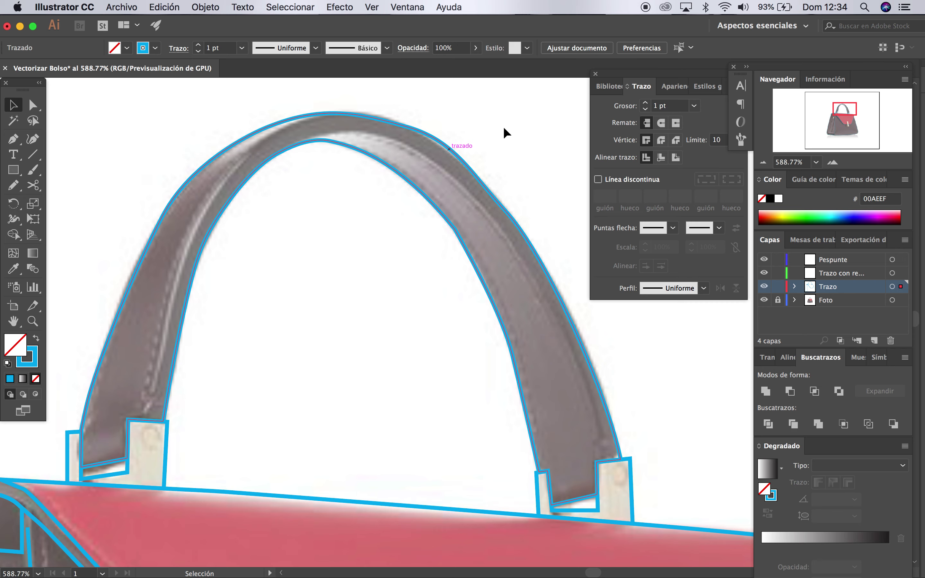
# Select the handle outline and redraw its top and upper-right edge with the Pencil
pyautogui.scroll(5, 503, 126)
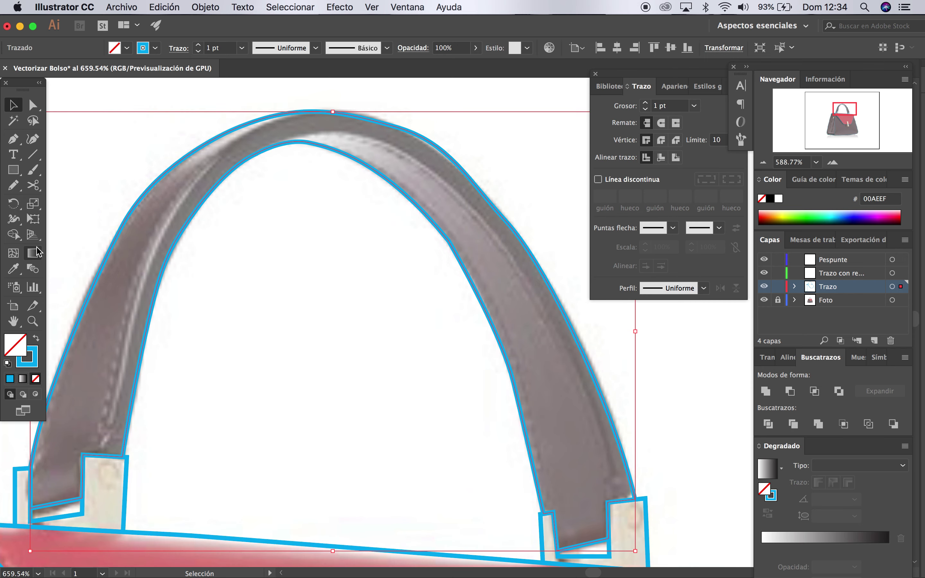
pyautogui.click(133, 86)
pyautogui.click(217, 111)
pyautogui.click(9, 185)
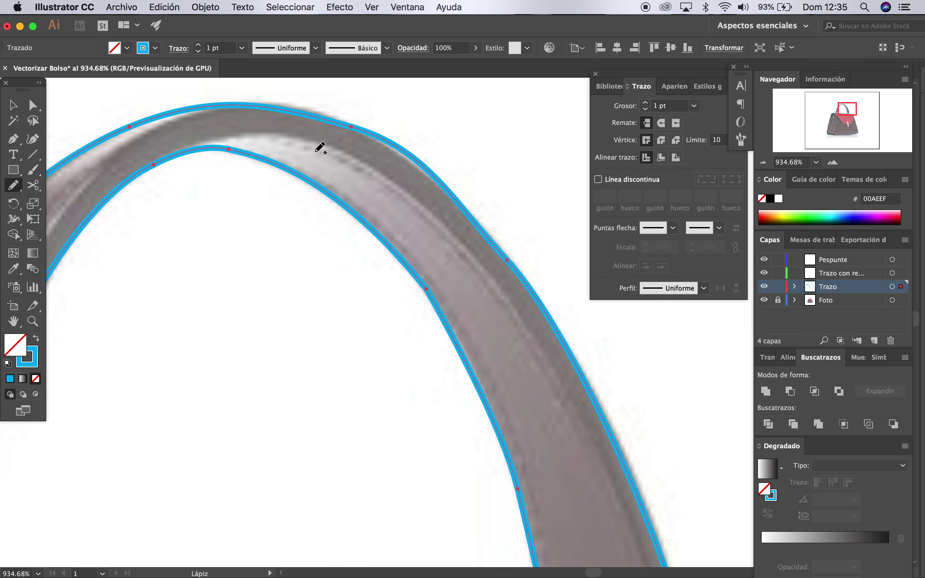
pyautogui.moveTo(347, 128); pyautogui.dragTo(408, 162)
pyautogui.keyDown('super'); pyautogui.click(353, 123); pyautogui.keyUp('super')
pyautogui.moveTo(434, 165)
pyautogui.mouseDown()
pyautogui.moveTo(398, 155)
pyautogui.moveTo(445, 186)
pyautogui.mouseUp()
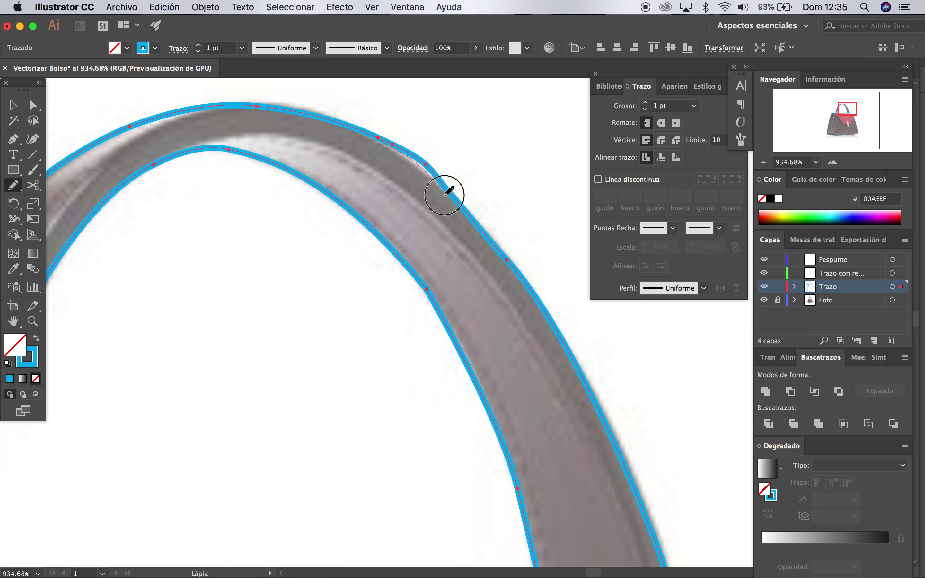
# Smooth the outer edge down the strap's right side with more Pencil strokes, then deselect
pyautogui.keyDown('super'); pyautogui.click(379, 139); pyautogui.keyUp('super')
pyautogui.moveTo(386, 143); pyautogui.dragTo(469, 197)
pyautogui.moveTo(420, 163); pyautogui.dragTo(464, 200)
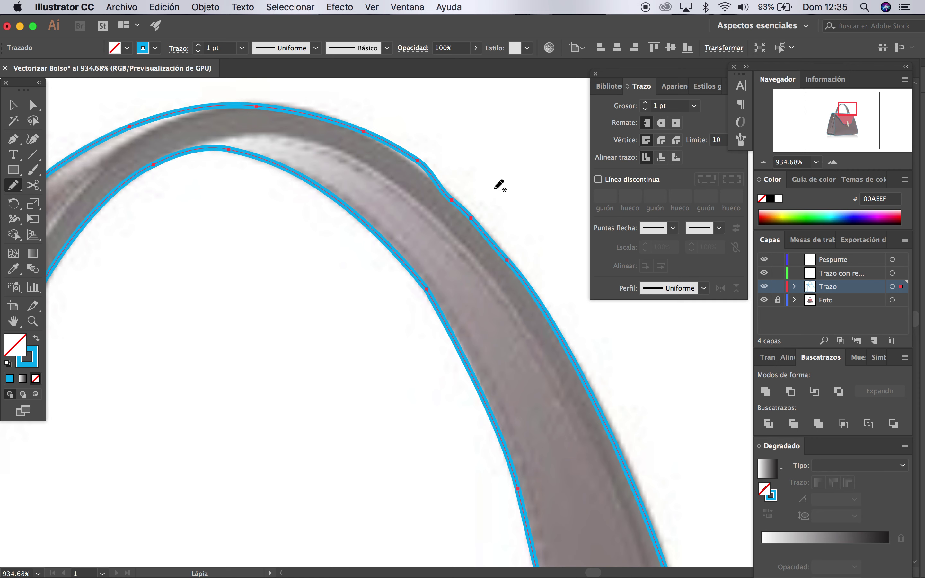
pyautogui.moveTo(421, 160); pyautogui.dragTo(509, 253)
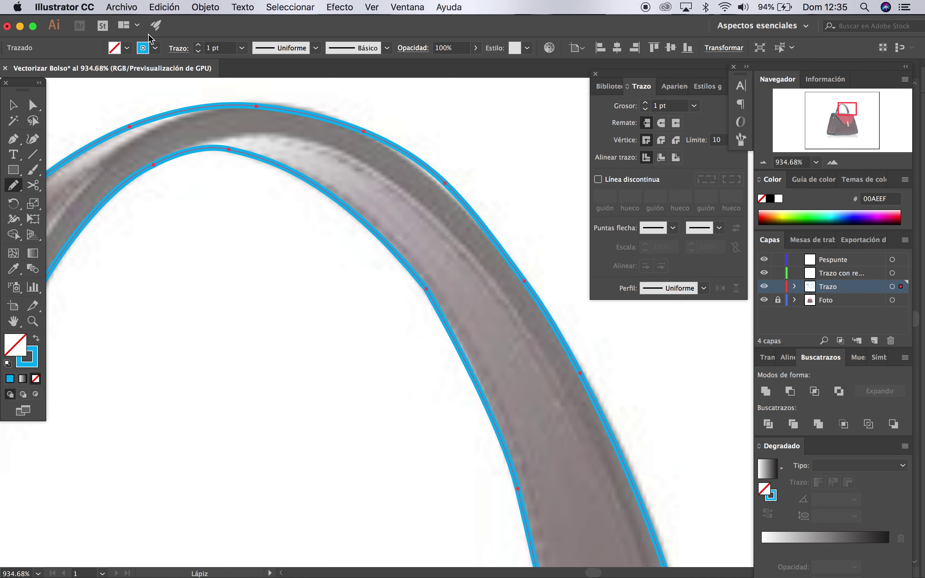
pyautogui.click(13, 104)
pyautogui.click(168, 87)
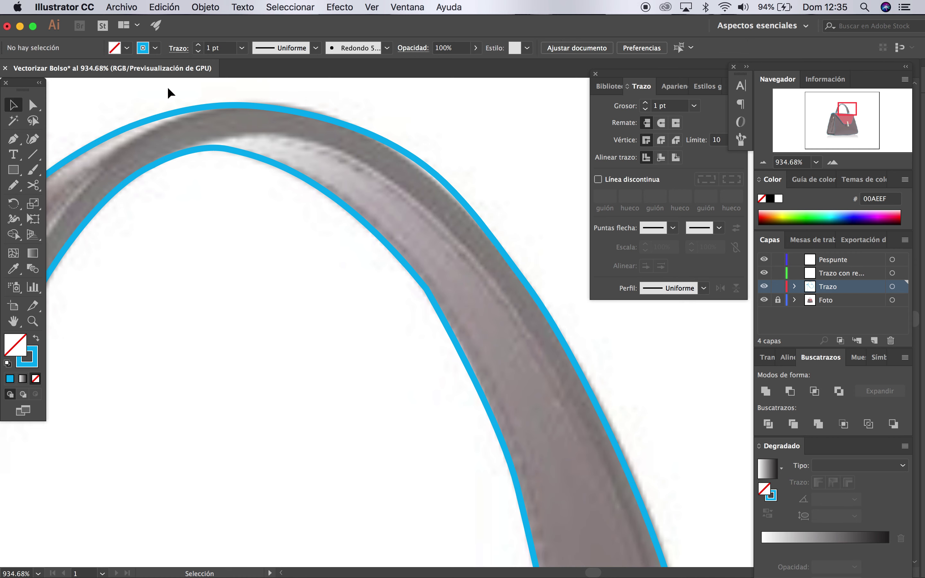
# Start a new handle path above the left tab and curve it up over the strap's arch
pyautogui.scroll(-3, 168, 87)
pyautogui.scroll(-2, 167, 87)
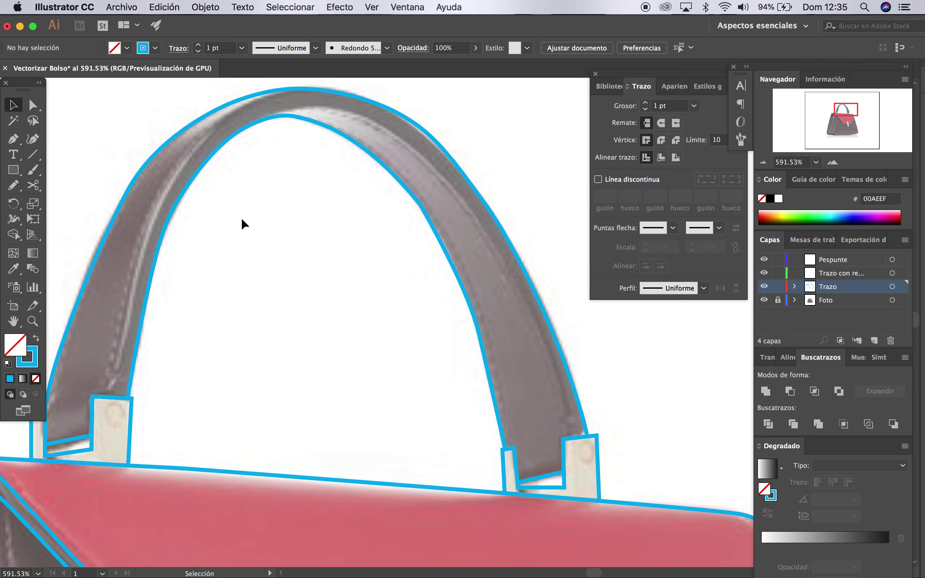
pyautogui.scroll(2, 233, 218)
pyautogui.click(13, 138)
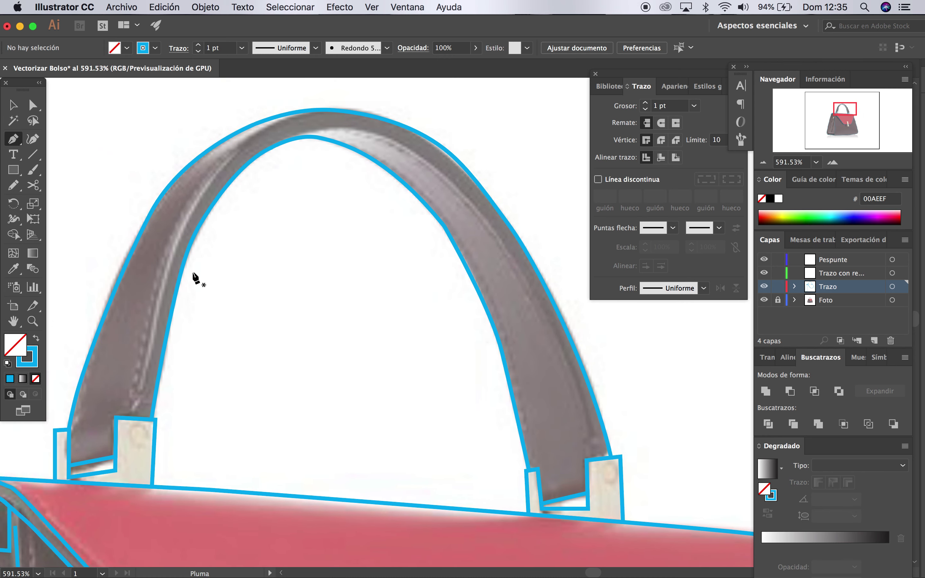
pyautogui.scroll(3, 192, 275)
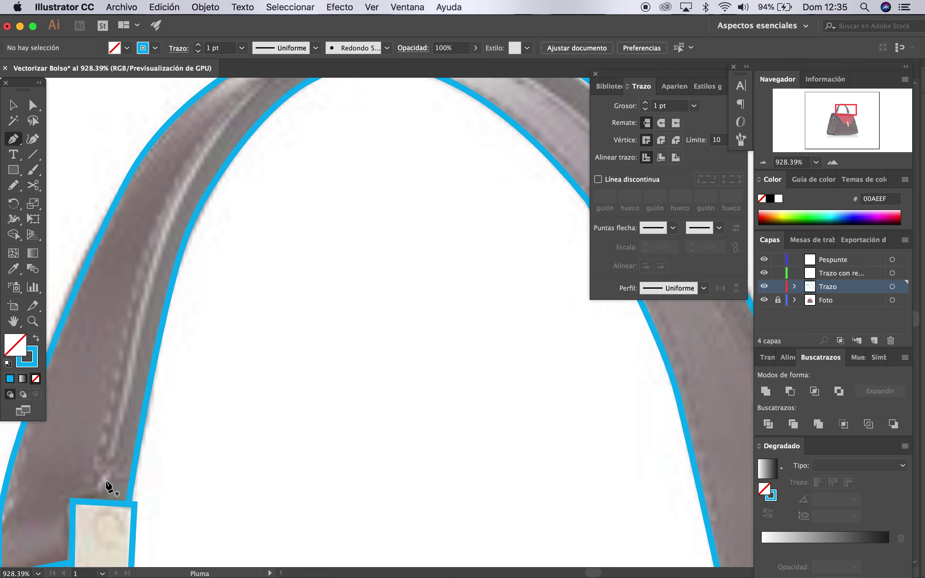
pyautogui.hscroll(-2, 108, 488)
pyautogui.scroll(-2, 107, 487)
pyautogui.click(142, 479)
pyautogui.moveTo(169, 354); pyautogui.dragTo(186, 288)
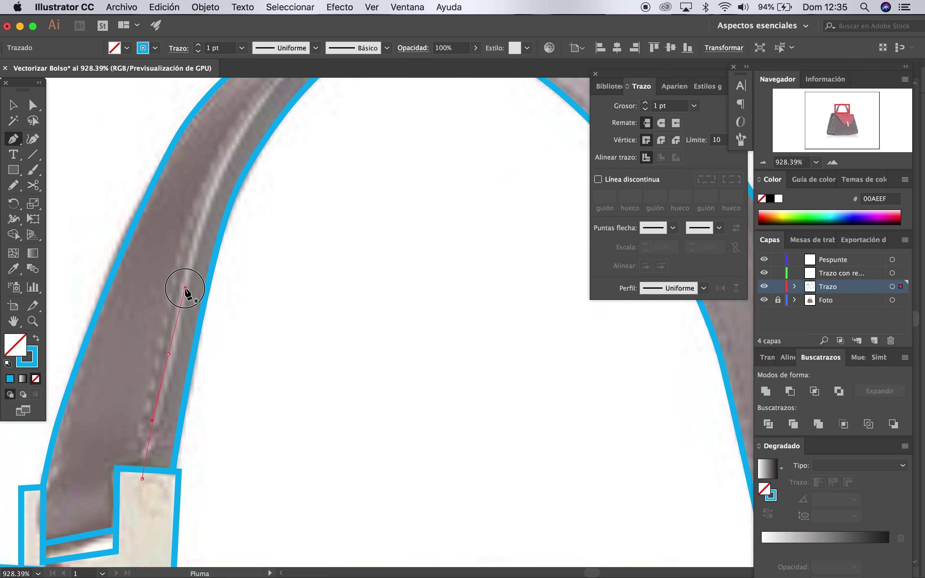
pyautogui.scroll(6, 185, 288)
pyautogui.hscroll(2, 186, 288)
pyautogui.moveTo(221, 227); pyautogui.dragTo(266, 162)
pyautogui.moveTo(386, 92); pyautogui.dragTo(402, 90)
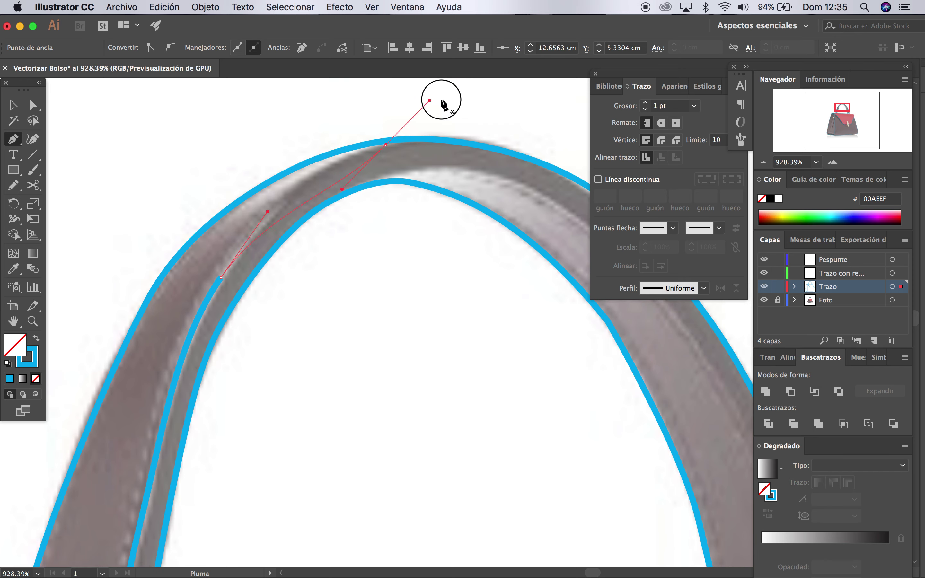
pyautogui.moveTo(414, 91); pyautogui.dragTo(460, 117)
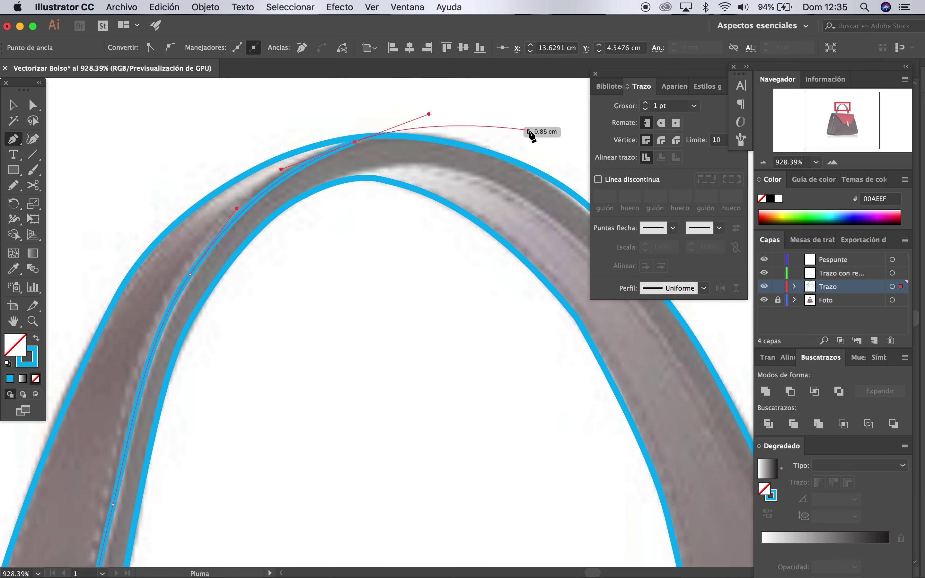
pyautogui.click(558, 134)
# Continue the handle path down the strap's right side to the right tab
pyautogui.hscroll(5, 553, 140)
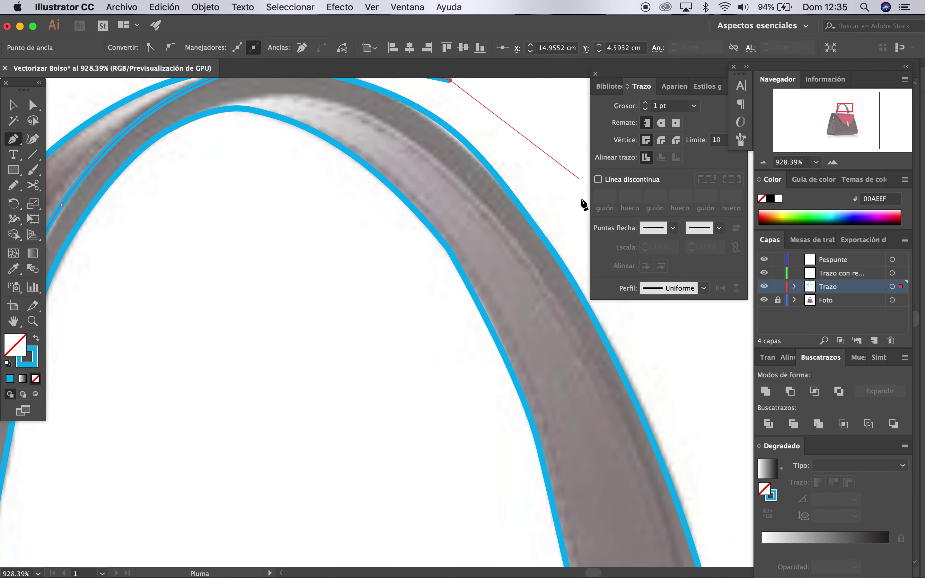
pyautogui.click(562, 207)
pyautogui.scroll(-5, 562, 209)
pyautogui.scroll(-5, 561, 206)
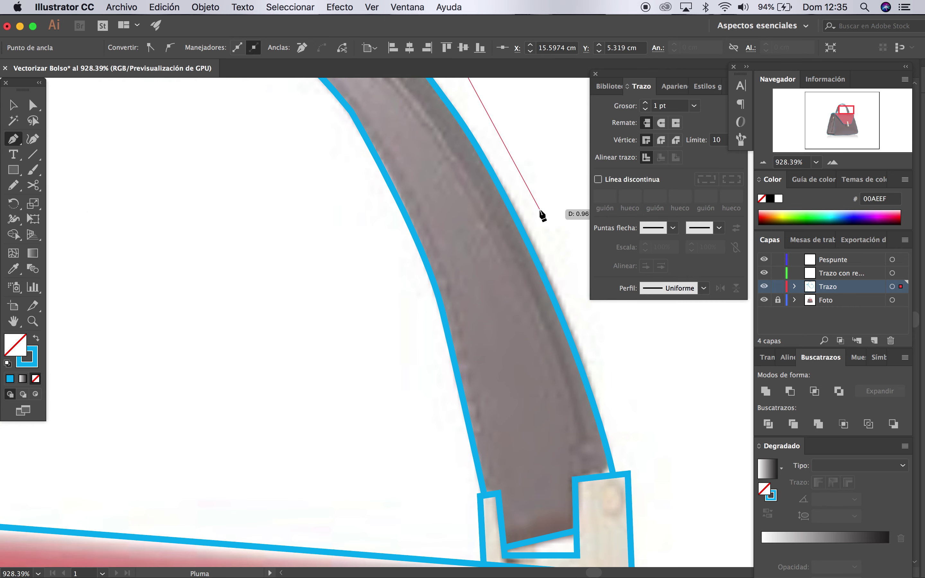
pyautogui.scroll(-2, 542, 217)
pyautogui.scroll(3, 543, 220)
pyautogui.scroll(3, 543, 224)
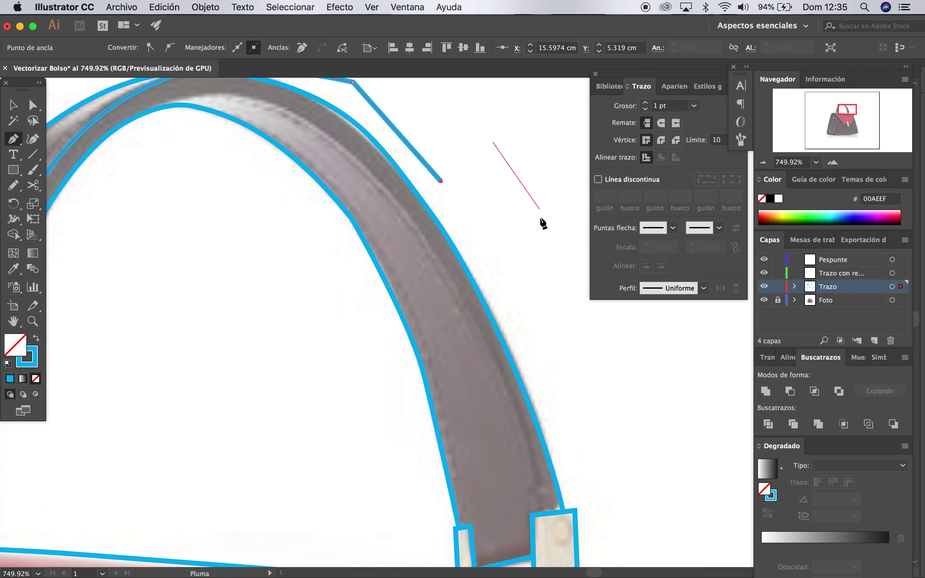
pyautogui.click(551, 379)
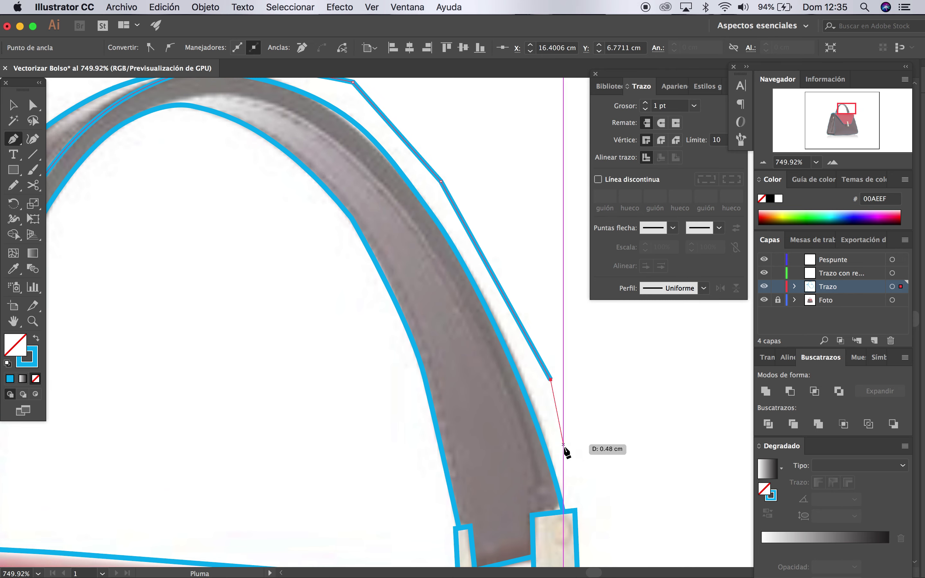
pyautogui.click(558, 469)
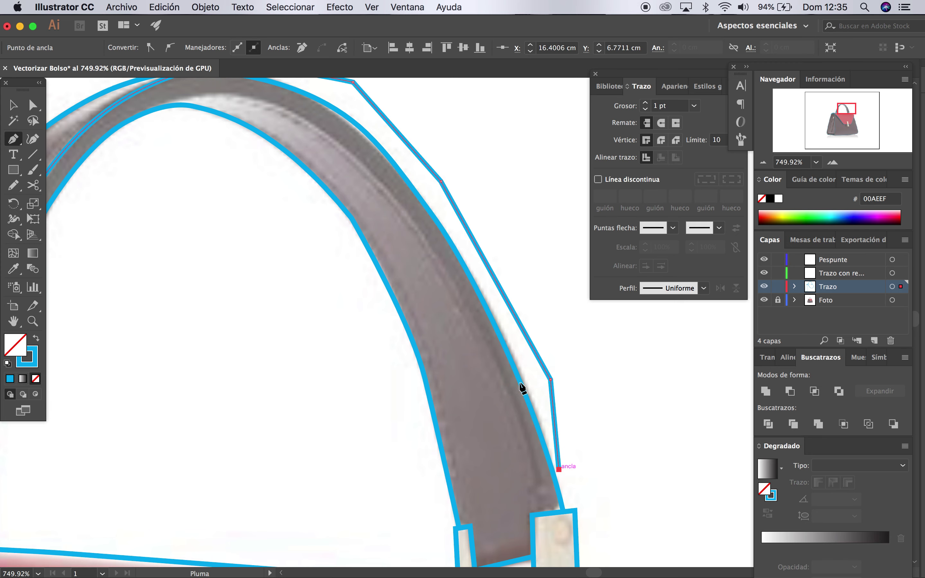
# Curve the path back along the inner arch and close it at the starting anchor
pyautogui.moveTo(499, 355); pyautogui.dragTo(470, 309)
pyautogui.moveTo(375, 173); pyautogui.dragTo(336, 144)
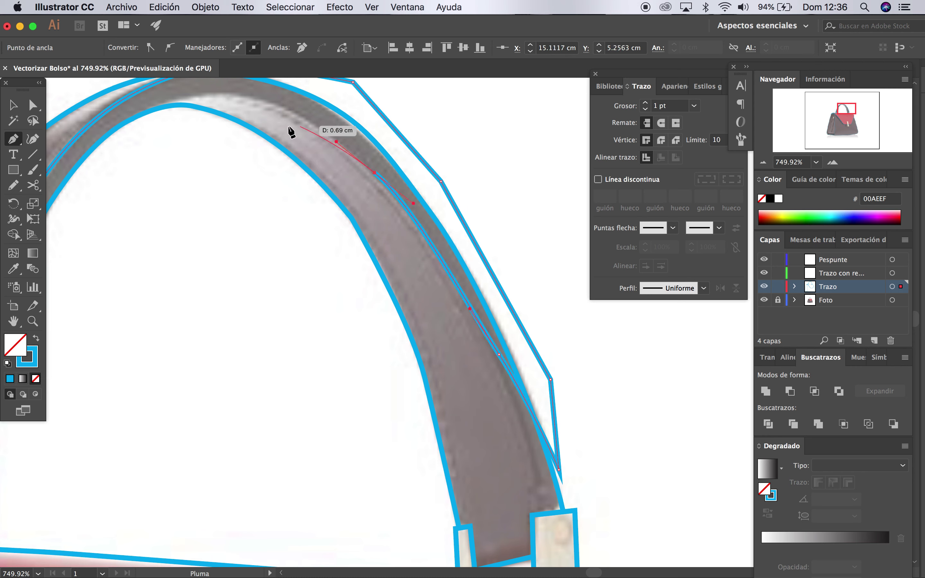
pyautogui.moveTo(278, 108); pyautogui.dragTo(242, 97)
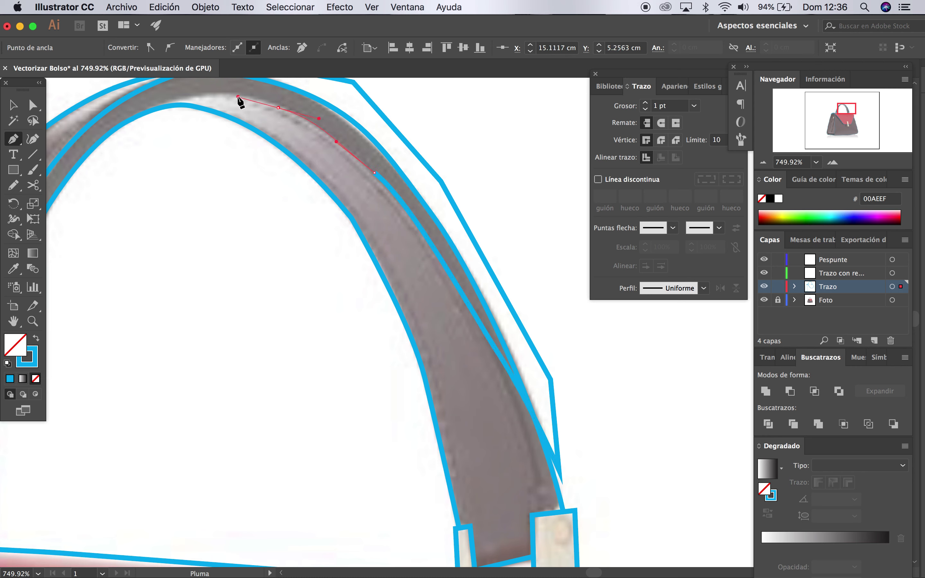
pyautogui.hscroll(-3, 237, 97)
pyautogui.hscroll(-3, 237, 97)
pyautogui.scroll(2, 239, 97)
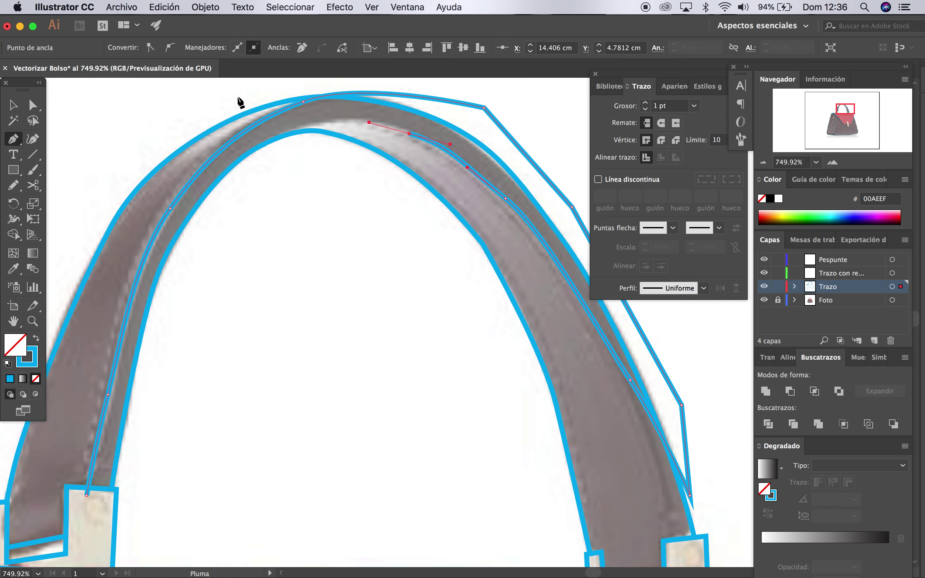
pyautogui.moveTo(313, 124); pyautogui.dragTo(262, 130)
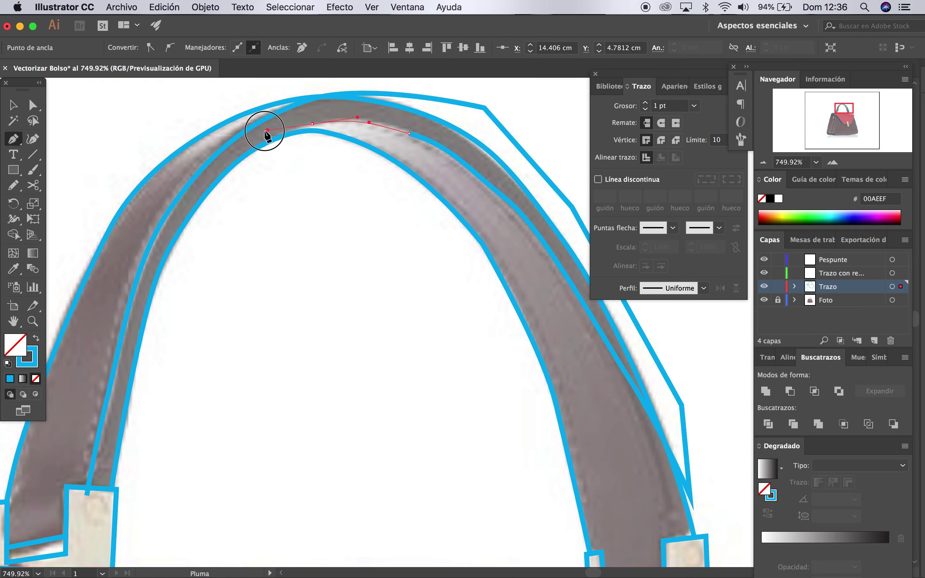
pyautogui.click(250, 180)
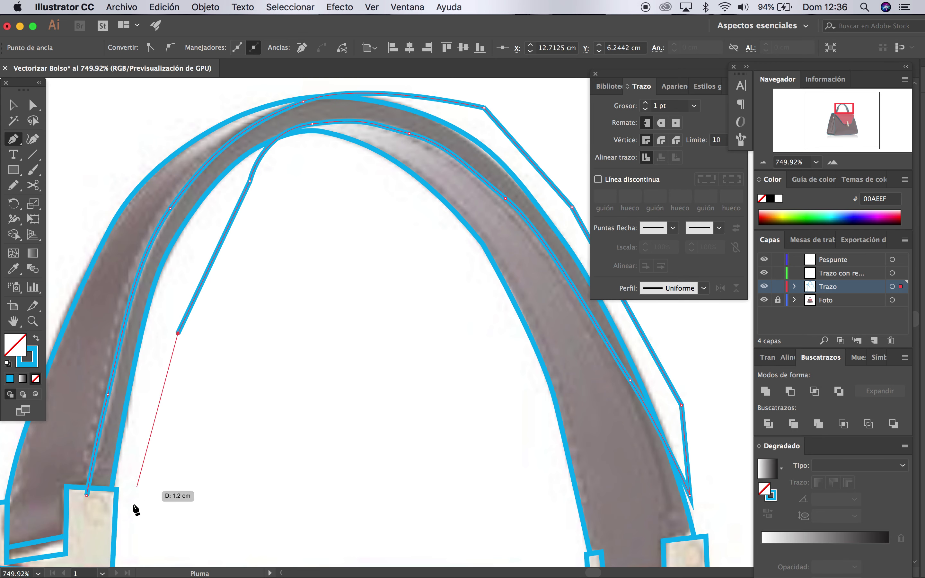
pyautogui.click(139, 496)
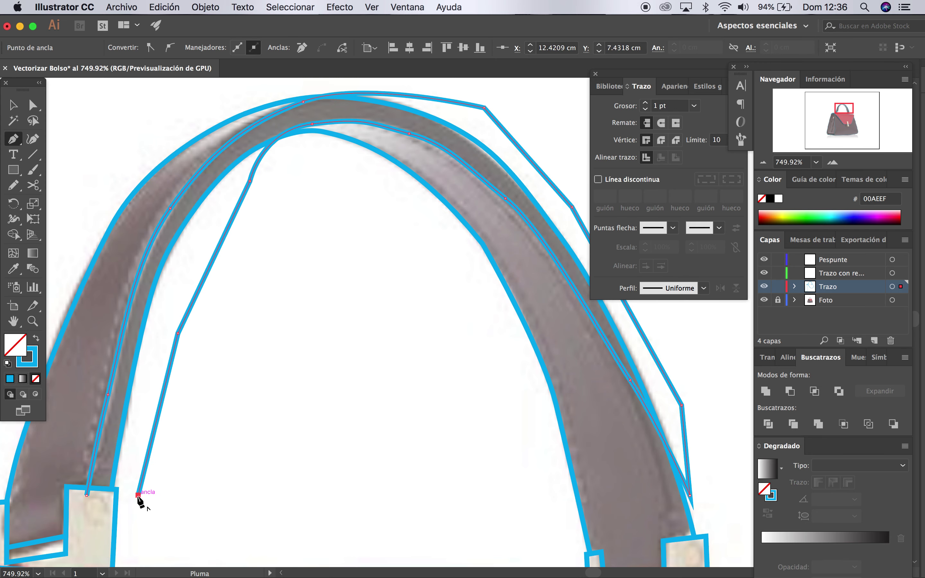
pyautogui.click(89, 496)
pyautogui.click(13, 104)
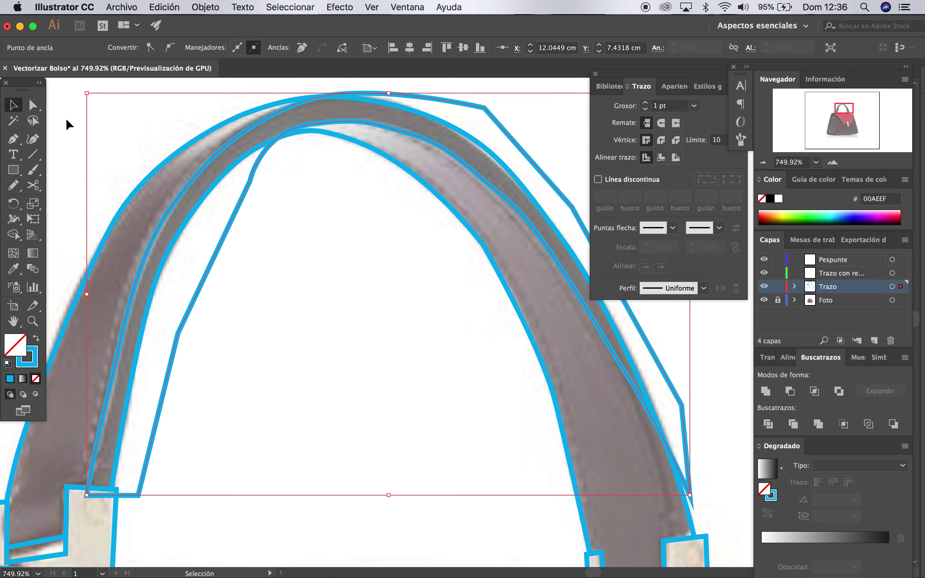
# Select the inner and outer handle outlines and Intersect them with Pathfinder into one band
pyautogui.click(307, 203)
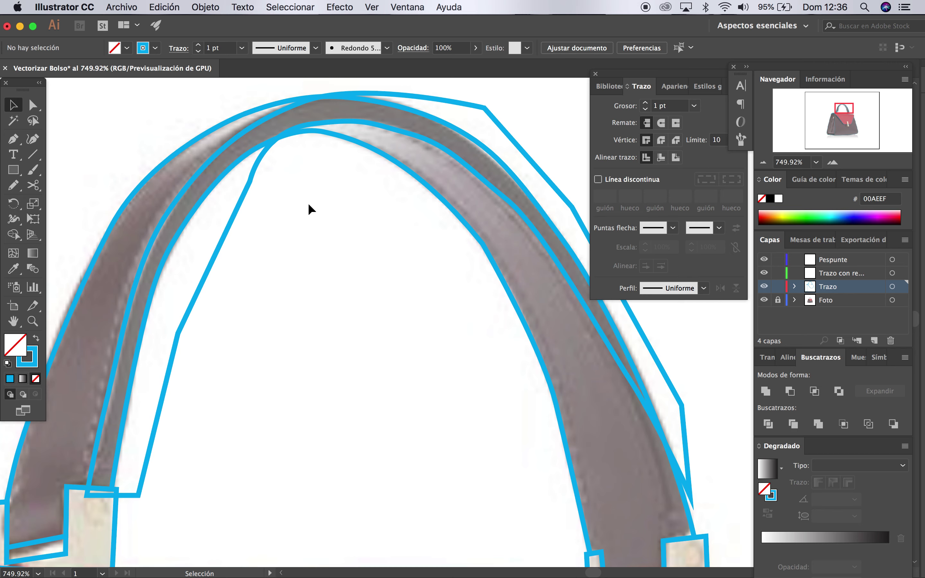
pyautogui.scroll(-1, 417, 123)
pyautogui.scroll(-1, 359, 187)
pyautogui.scroll(-2, 358, 187)
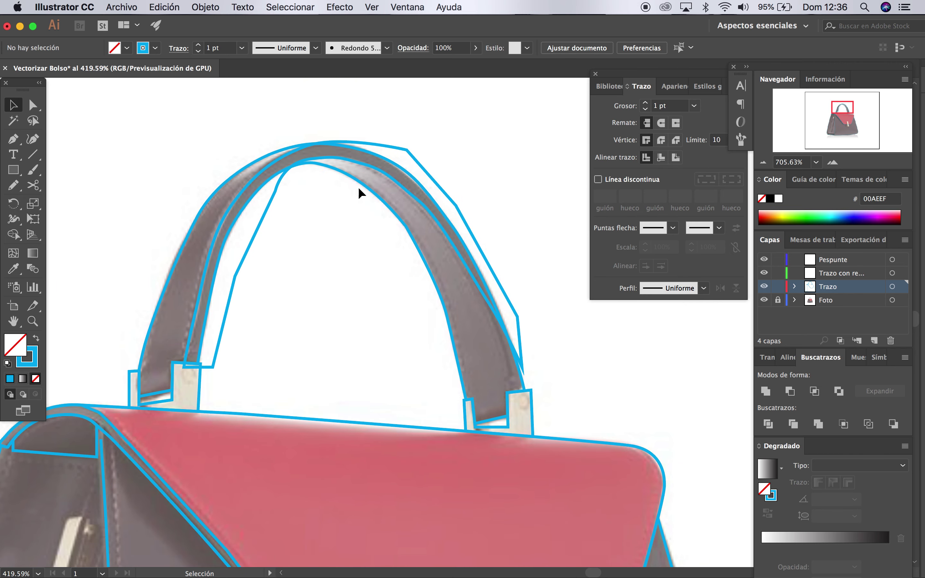
pyautogui.scroll(1, 359, 188)
pyautogui.click(187, 205)
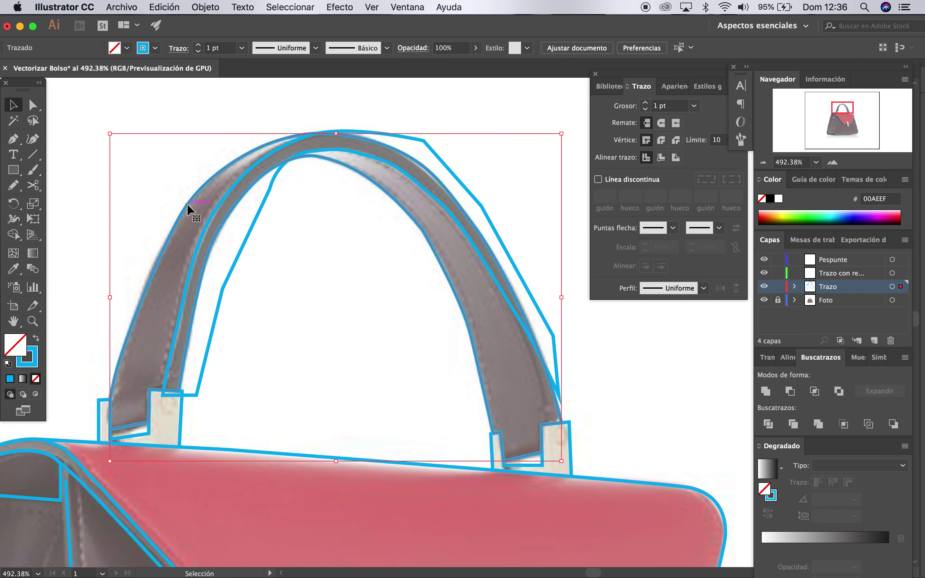
pyautogui.press('a')
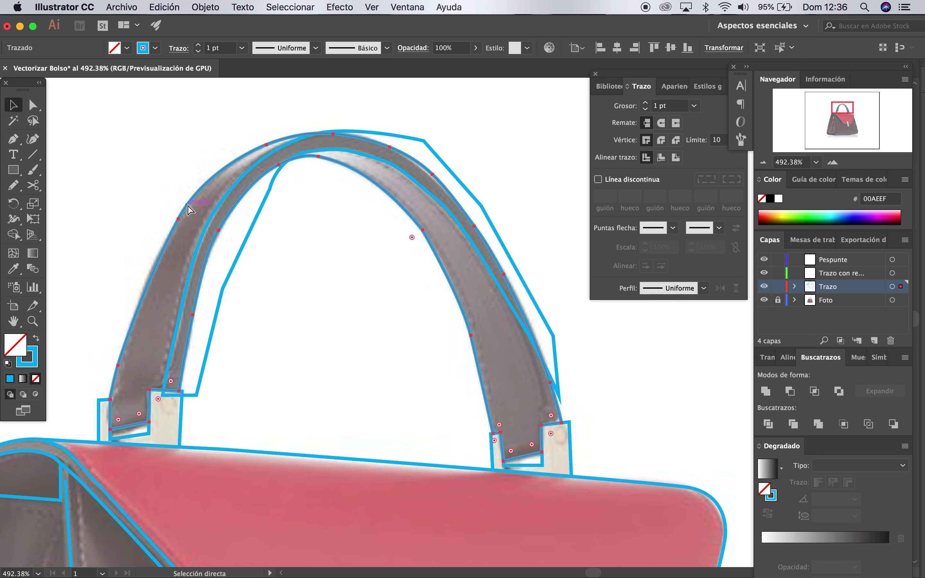
pyautogui.press('v')
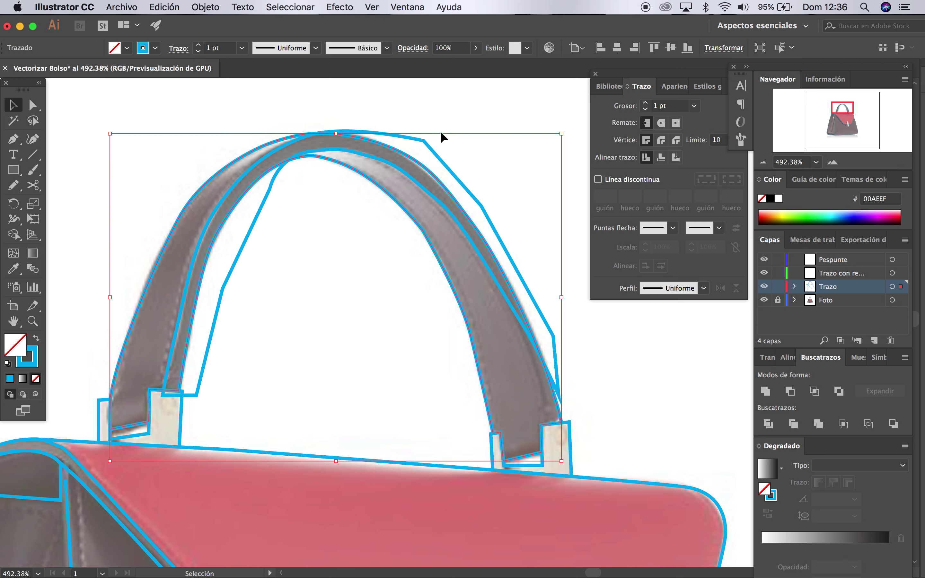
pyautogui.keyDown('shift'); pyautogui.click(424, 140); pyautogui.keyUp('shift')
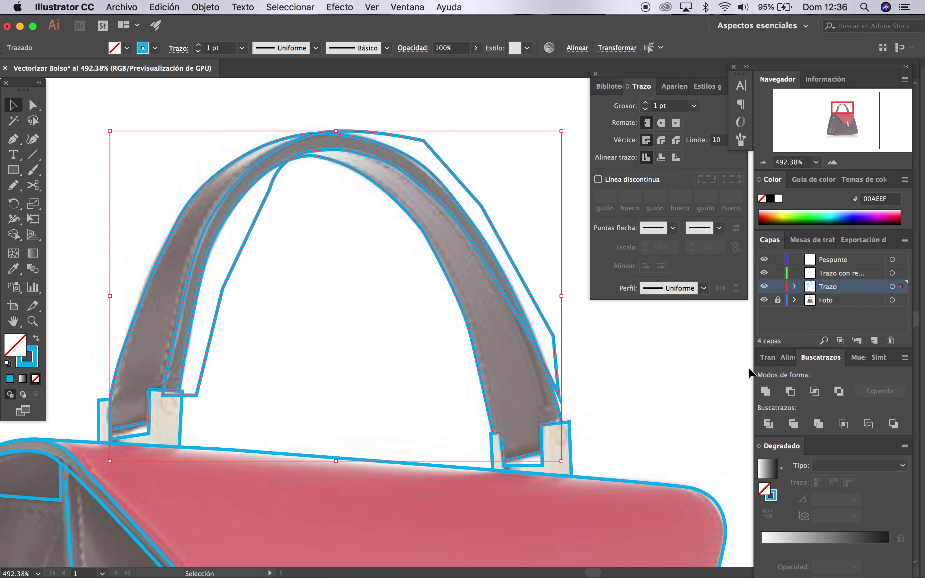
pyautogui.click(814, 391)
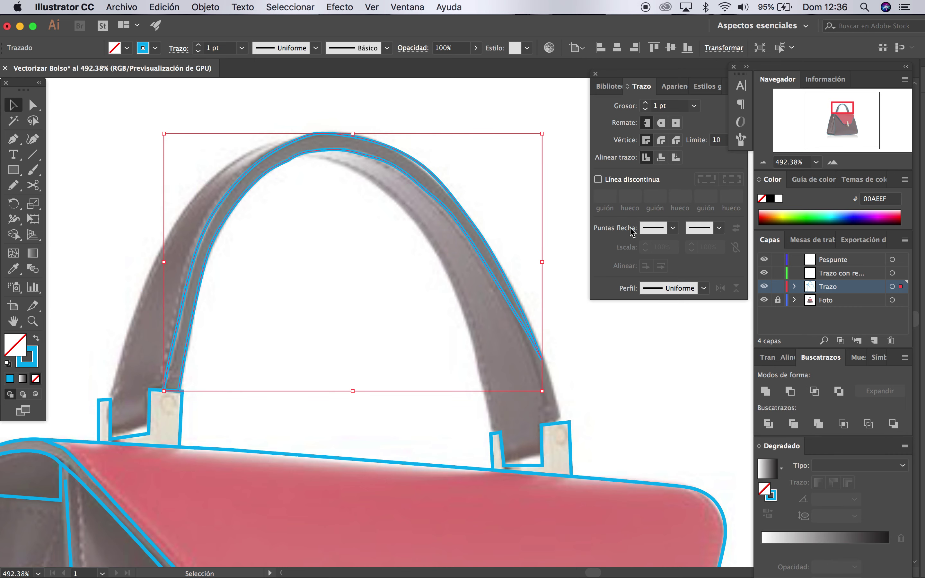
pyautogui.click(407, 109)
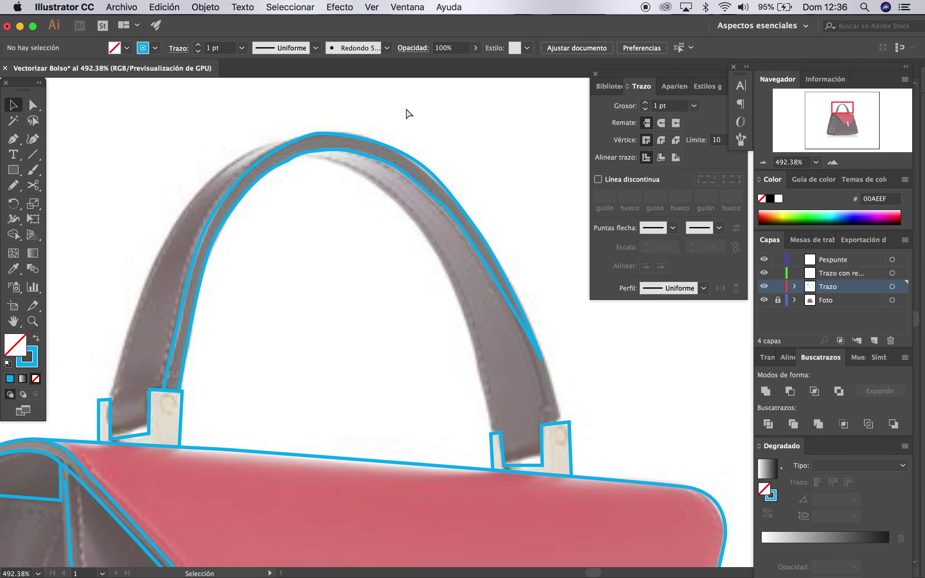
# Undo the Intersect to restore the separate inner and outer handle outlines
pyautogui.hotkey('ctrl', 'z')
pyautogui.hotkey('ctrl', 'z')
pyautogui.hotkey('ctrl', 'z')
pyautogui.scroll(-2, 347, 112)
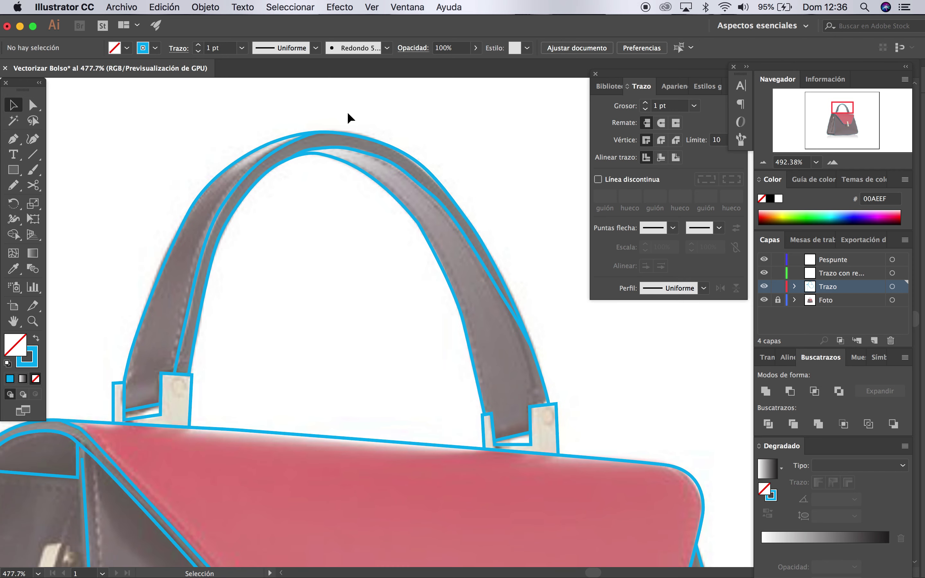
pyautogui.scroll(-3, 347, 112)
pyautogui.hscroll(-3, 347, 112)
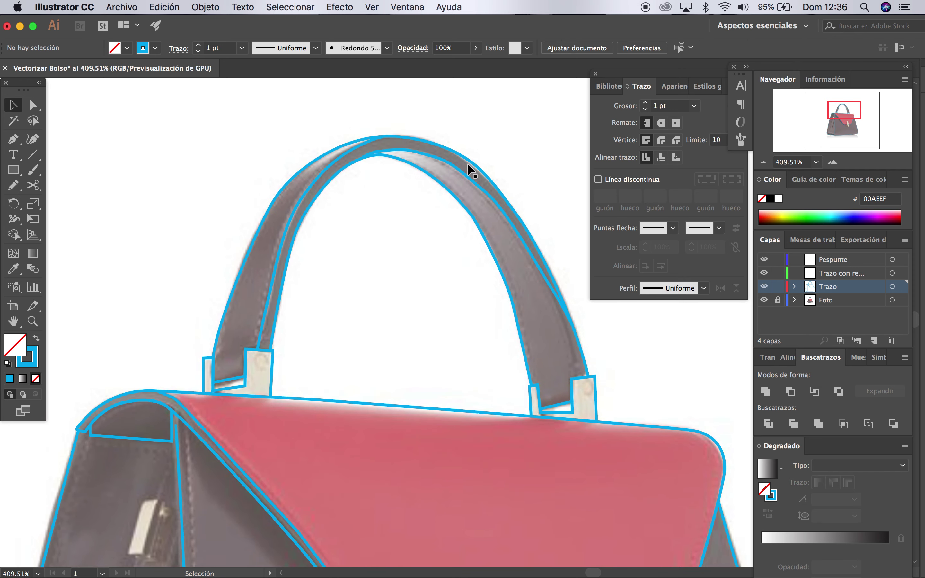
pyautogui.scroll(-1, 408, 235)
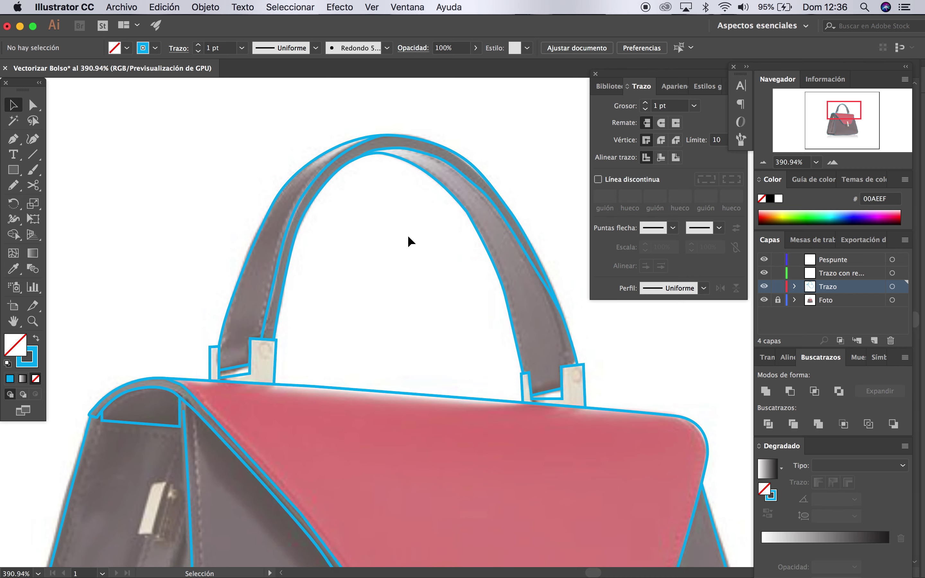
# Toggle Outline view on and off and scroll to check all the traced outlines
pyautogui.press('super+y')
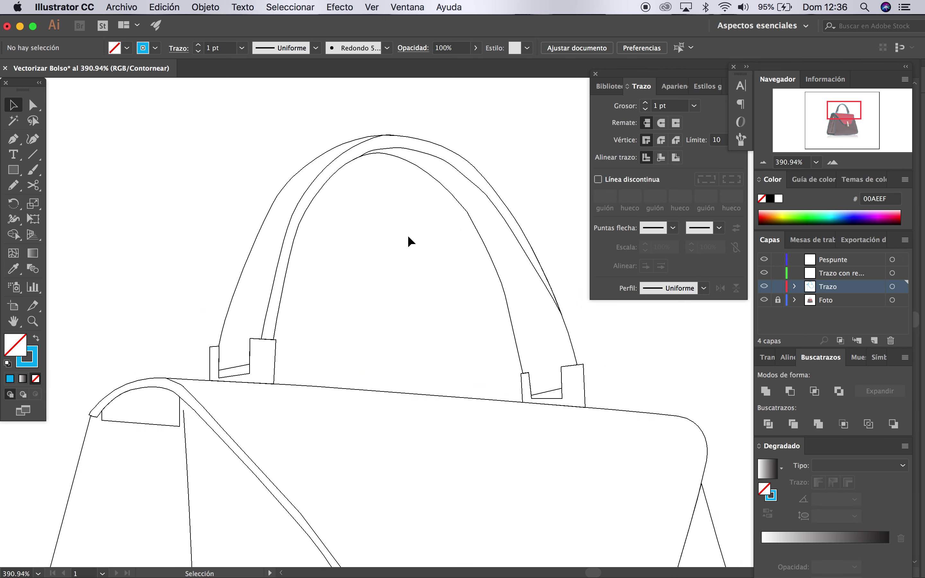
pyautogui.press('super+y')
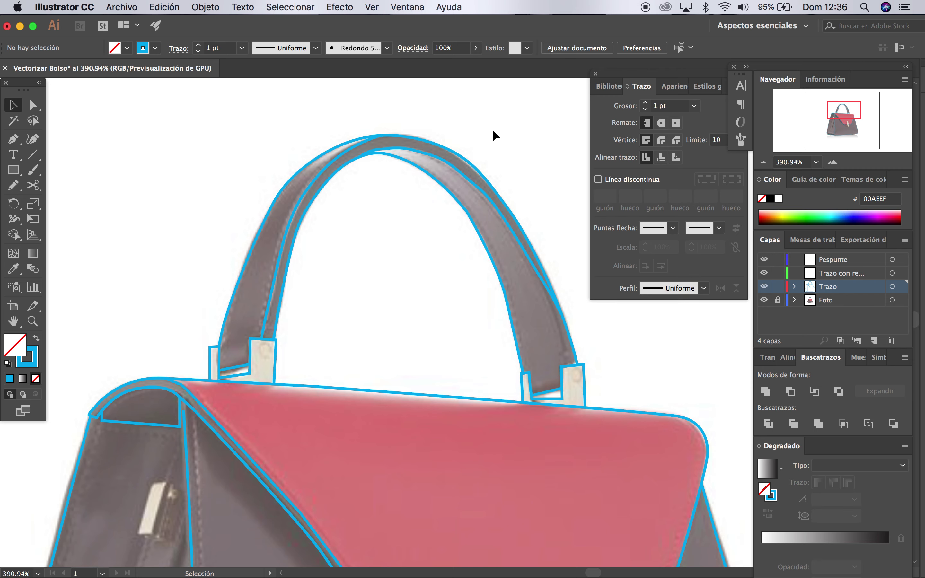
pyautogui.scroll(-1, 497, 172)
pyautogui.scroll(-3, 418, 321)
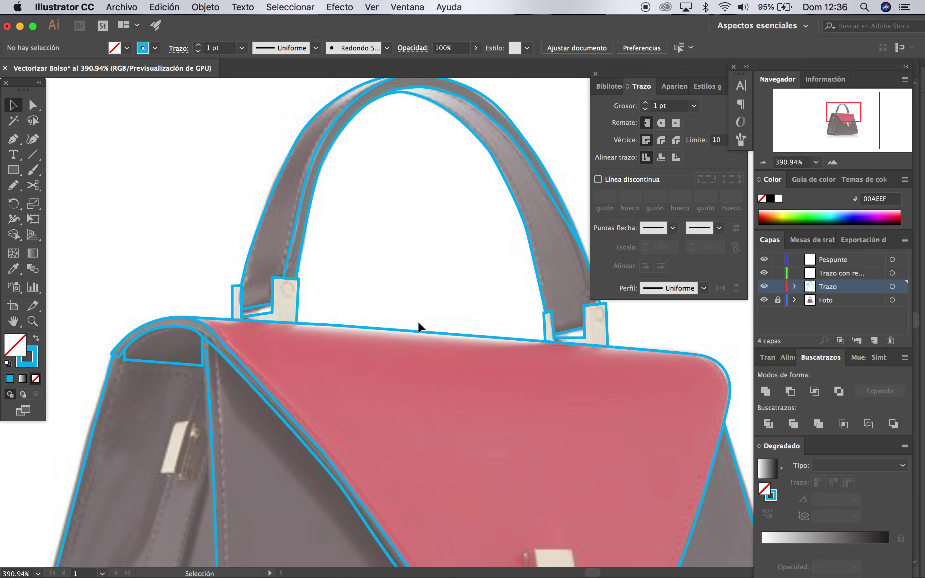
pyautogui.scroll(-2, 405, 322)
pyautogui.scroll(-1, 405, 322)
pyautogui.keyDown('alt'); pyautogui.scroll(-3, 405, 323); pyautogui.keyUp('alt')
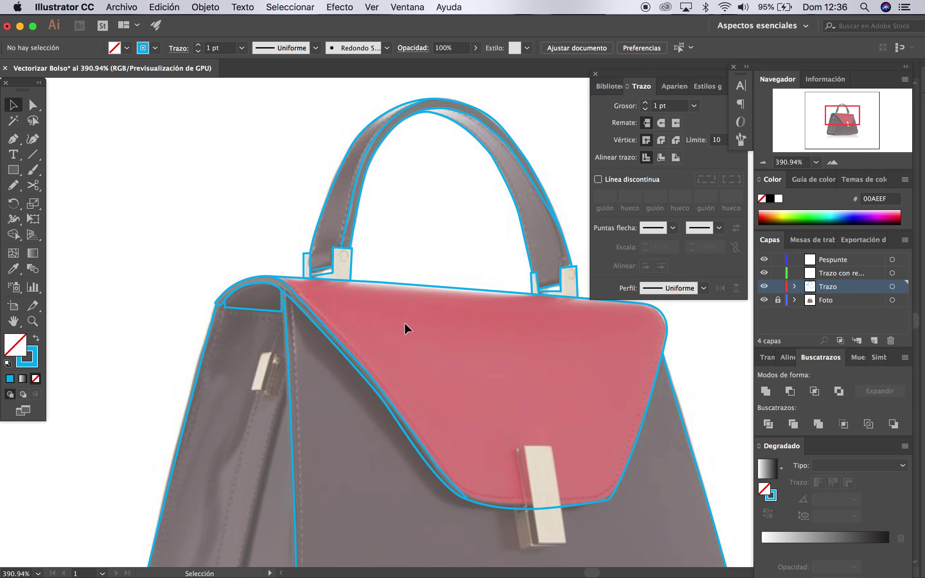
pyautogui.keyDown('alt'); pyautogui.scroll(1, 533, 433); pyautogui.keyUp('alt')
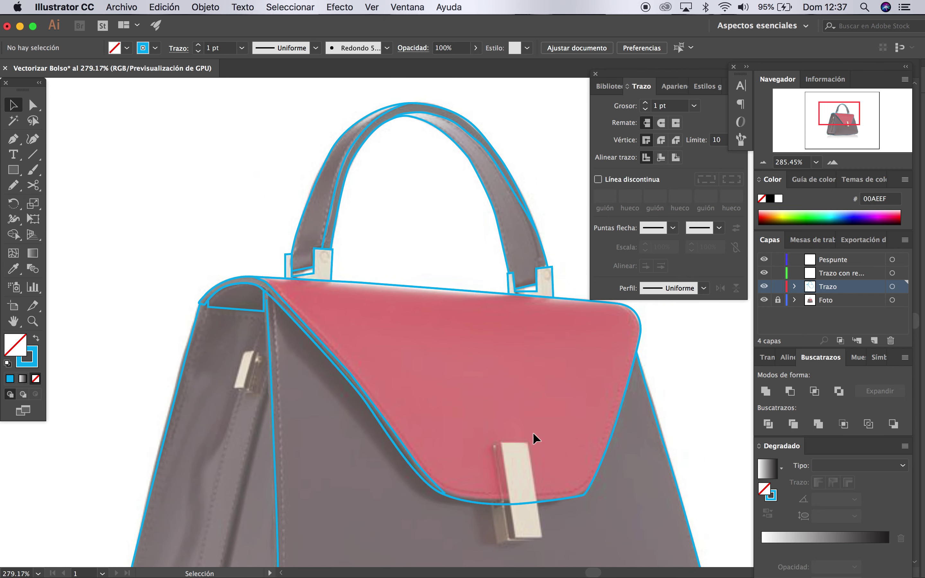
pyautogui.keyDown('alt'); pyautogui.scroll(1, 533, 432); pyautogui.keyUp('alt')
pyautogui.keyDown('alt'); pyautogui.scroll(3, 418, 255); pyautogui.keyUp('alt')
pyautogui.scroll(3, 418, 255)
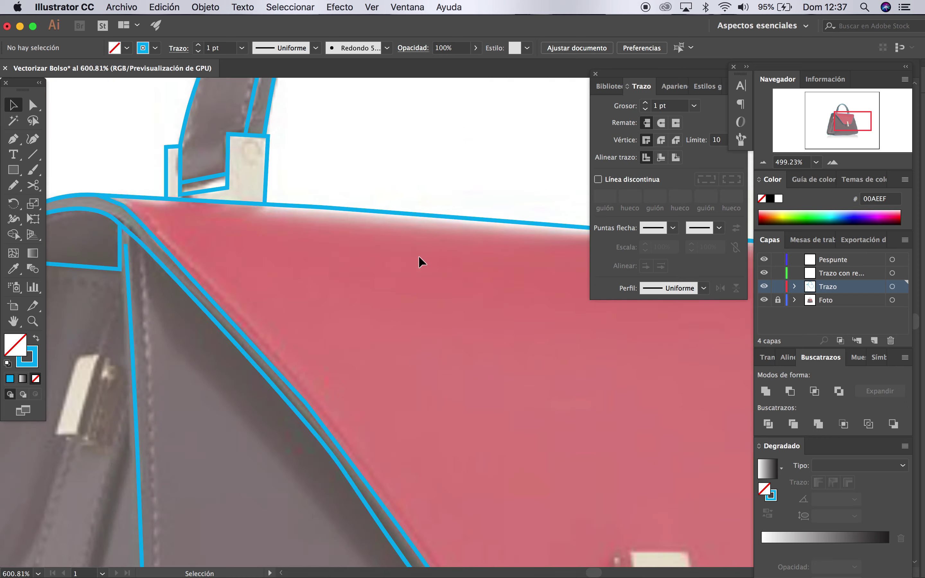
# Draw small Ellipse-tool circles over the rivets on the left and right handle tabs
pyautogui.keyDown('alt'); pyautogui.scroll(1, 143, 160); pyautogui.keyUp('alt')
pyautogui.click(12, 169)
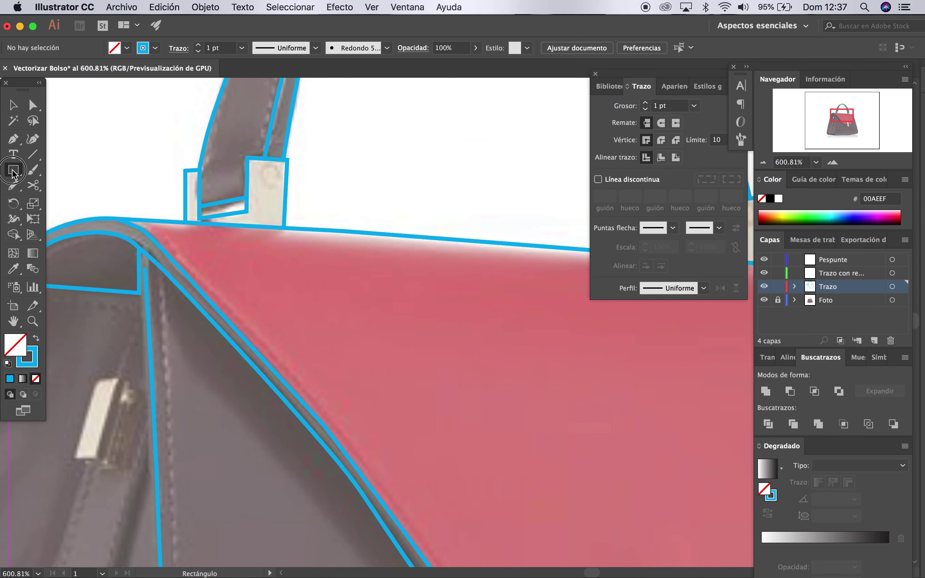
pyautogui.click(13, 169)
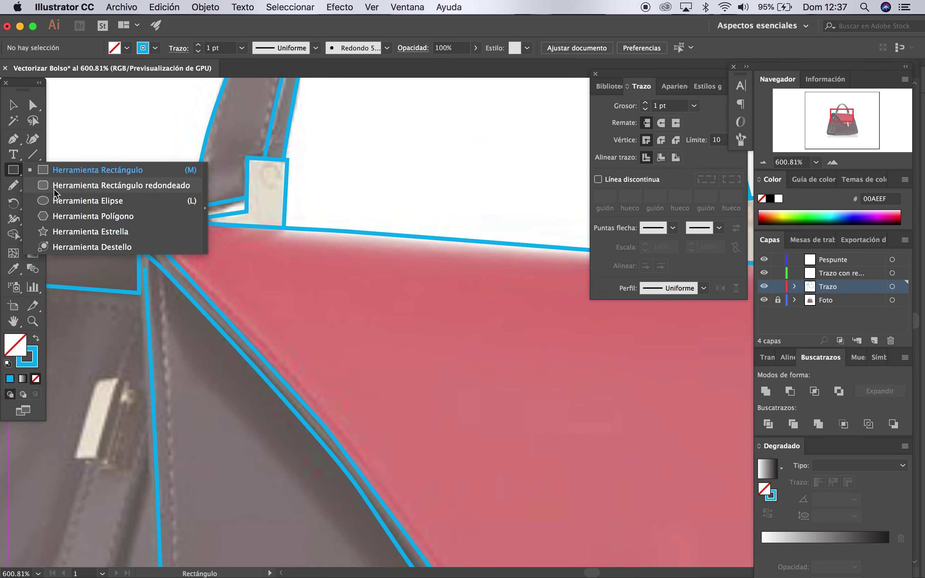
pyautogui.moveTo(16, 169); pyautogui.dragTo(88, 200)
pyautogui.moveTo(255, 187); pyautogui.dragTo(277, 166)
pyautogui.press('v')
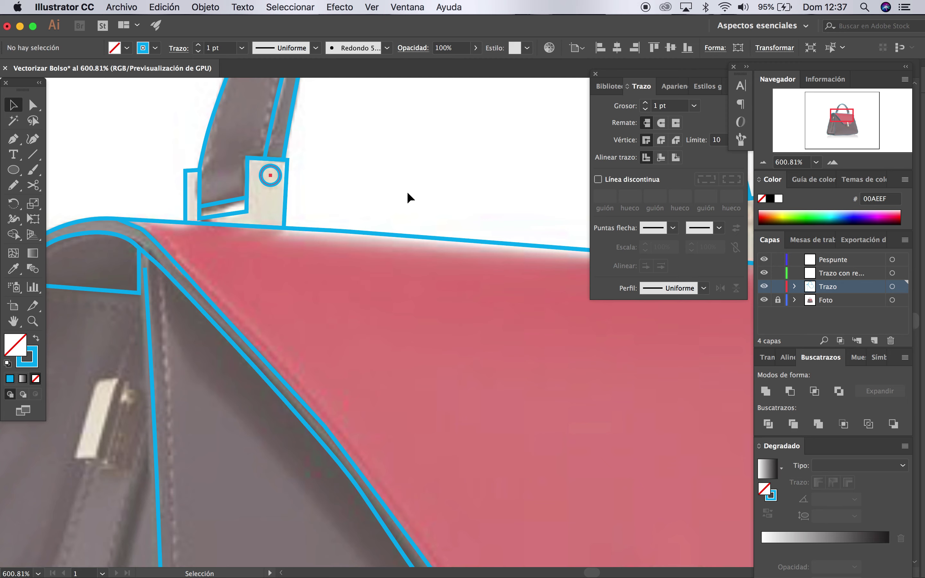
pyautogui.hscroll(10, 407, 192)
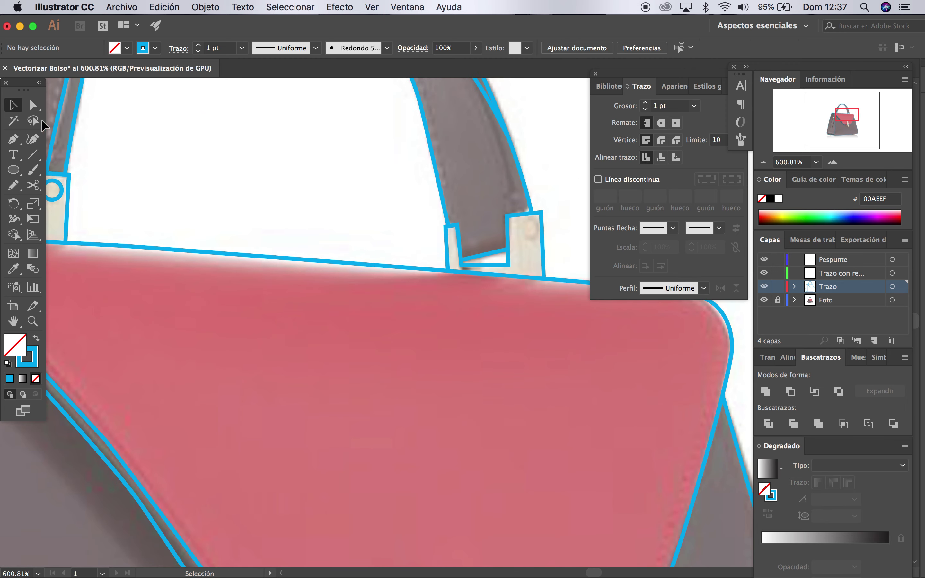
pyautogui.click(13, 170)
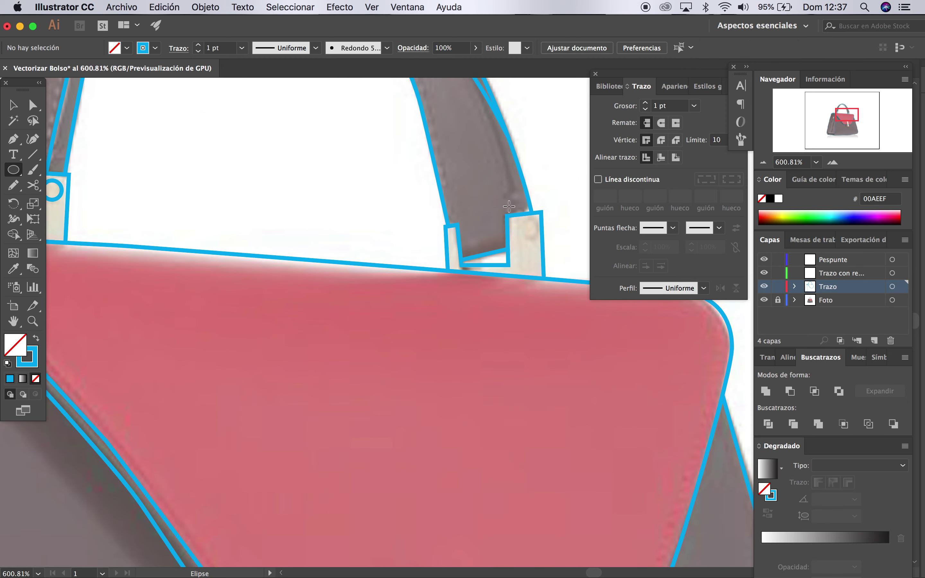
pyautogui.moveTo(516, 226); pyautogui.dragTo(538, 247)
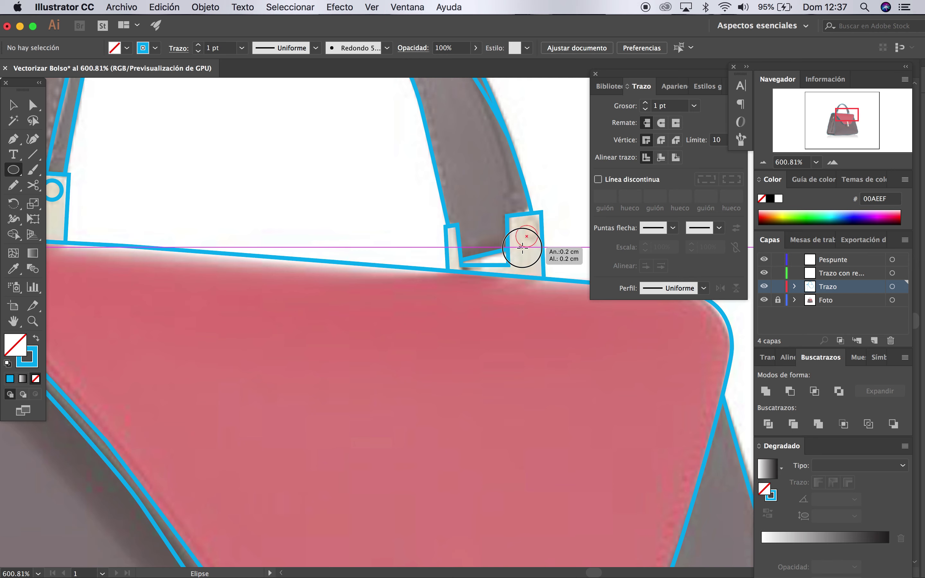
pyautogui.press('v')
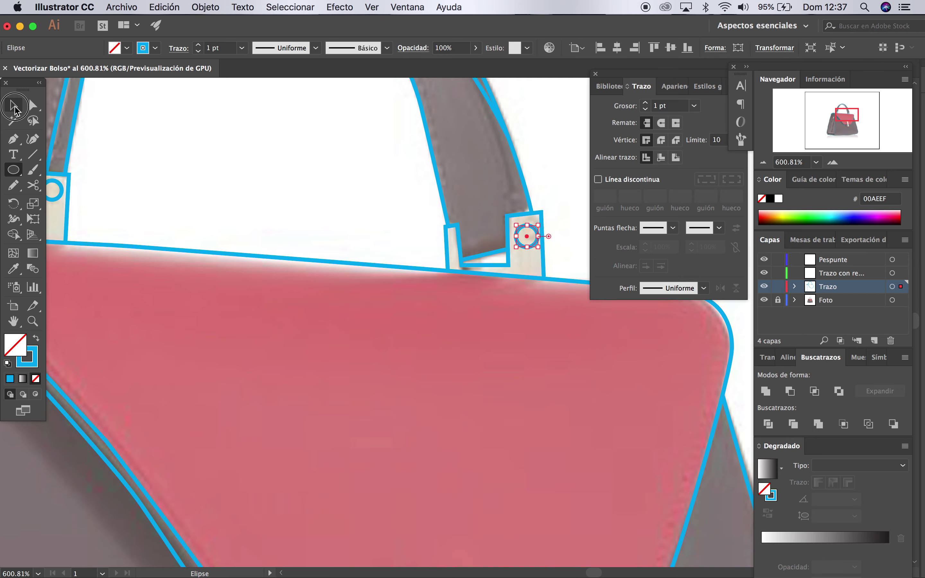
pyautogui.click(277, 176)
# Outline the front clasp tab as a closed four-corner path
pyautogui.scroll(-2, 277, 177)
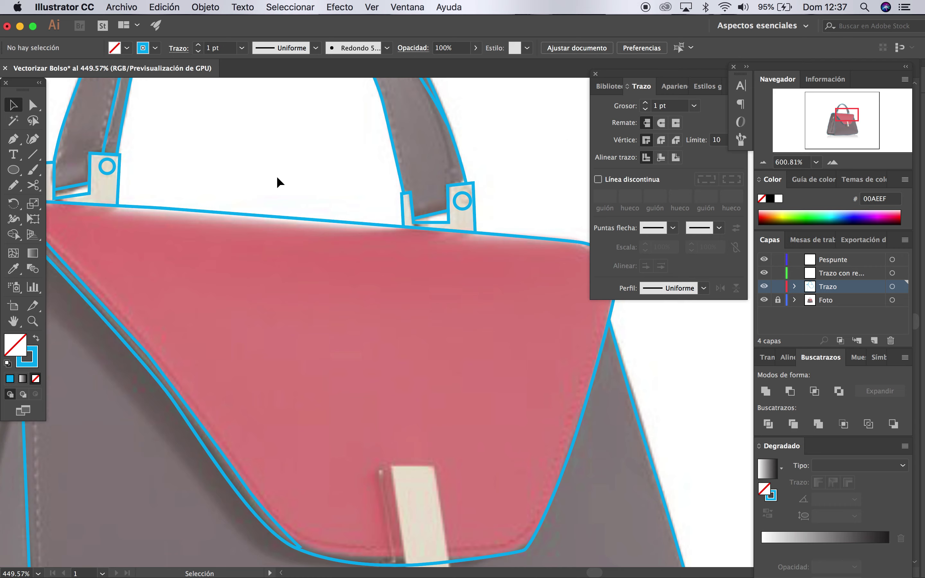
pyautogui.scroll(-5, 277, 176)
pyautogui.scroll(-3, 277, 176)
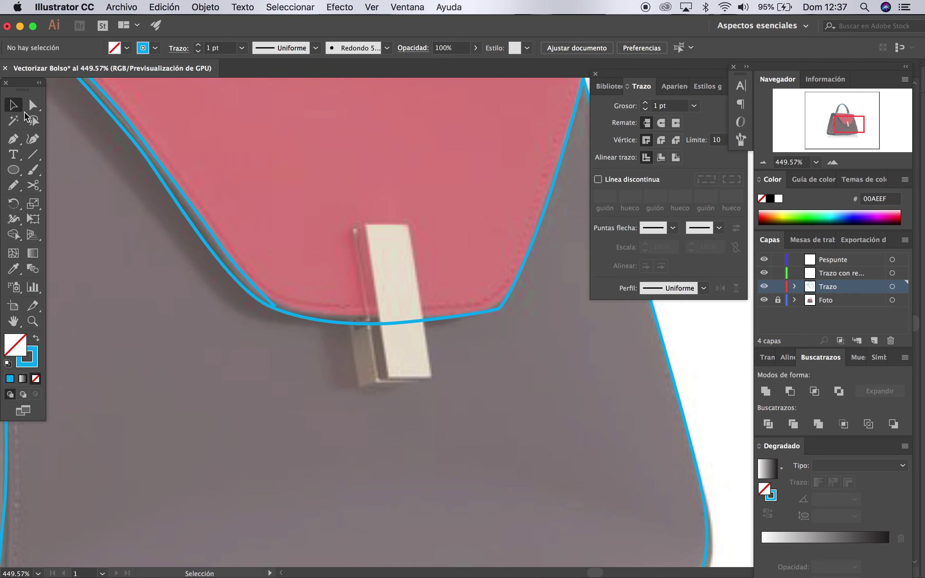
pyautogui.click(13, 139)
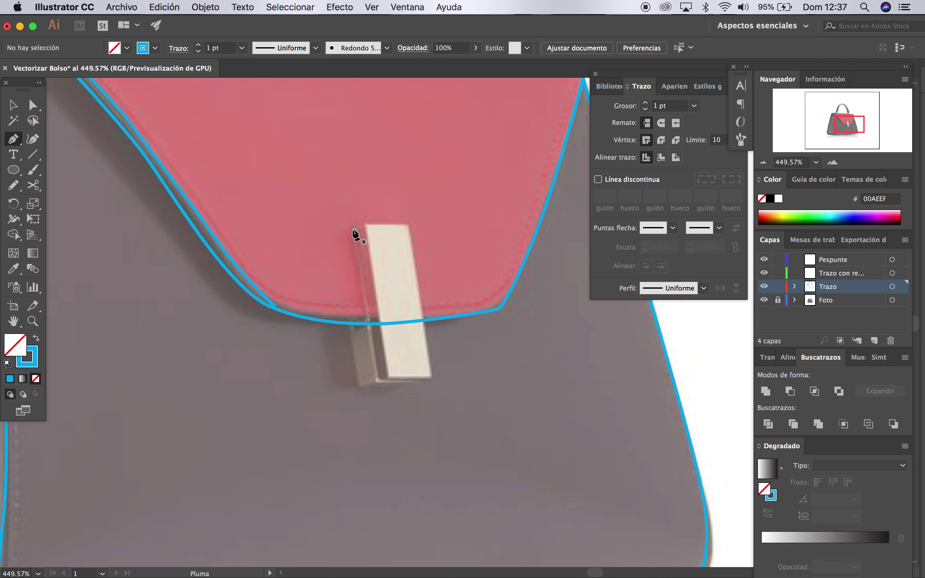
pyautogui.click(365, 224)
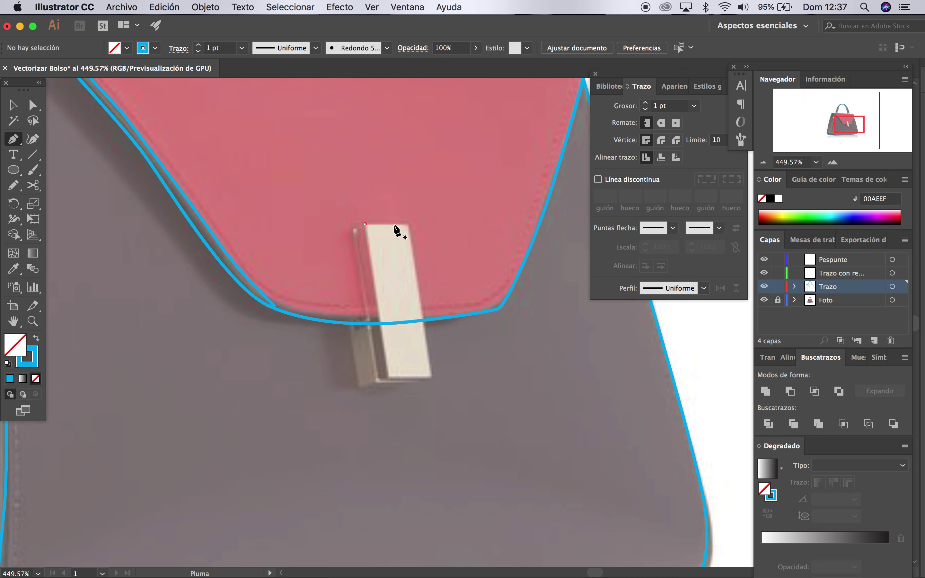
pyautogui.click(411, 224)
pyautogui.click(431, 379)
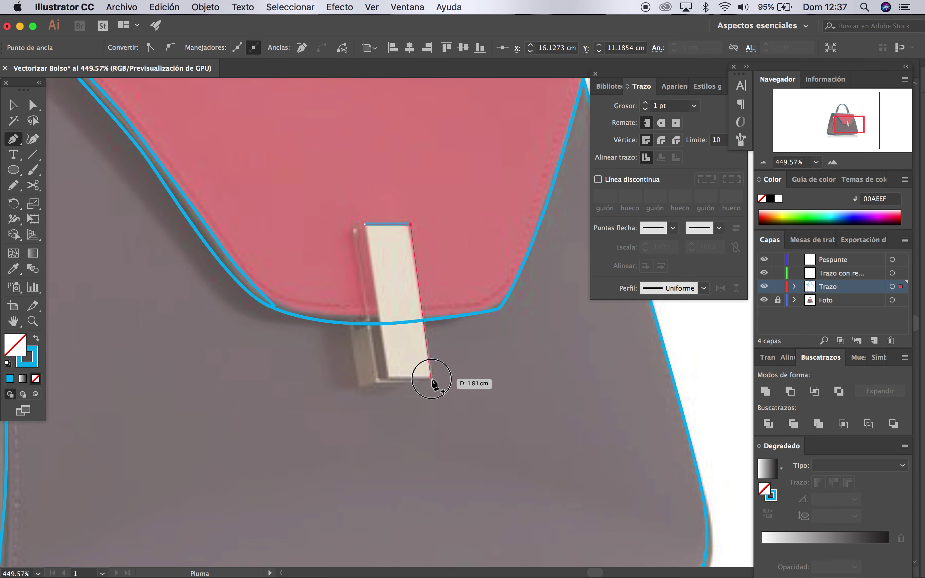
pyautogui.click(386, 379)
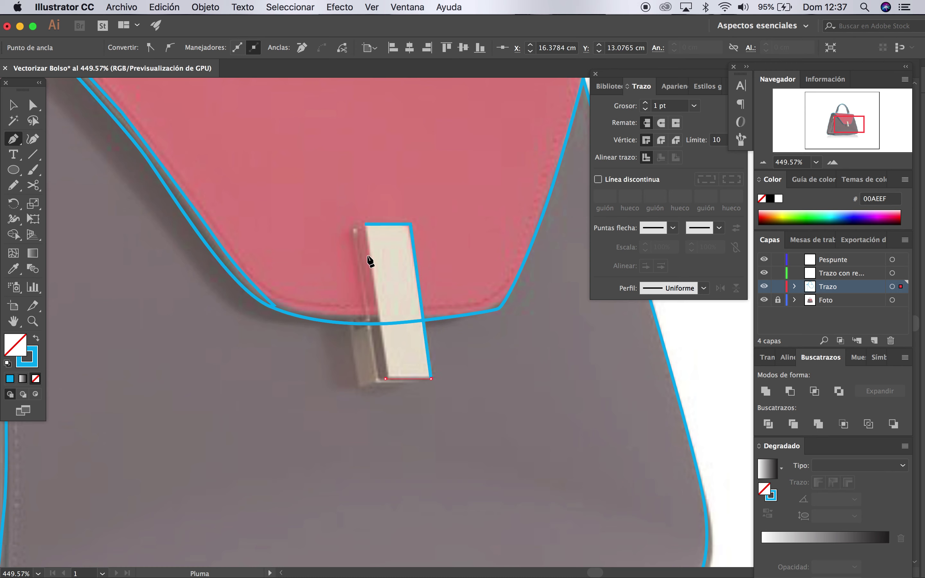
pyautogui.click(366, 224)
pyautogui.press('v')
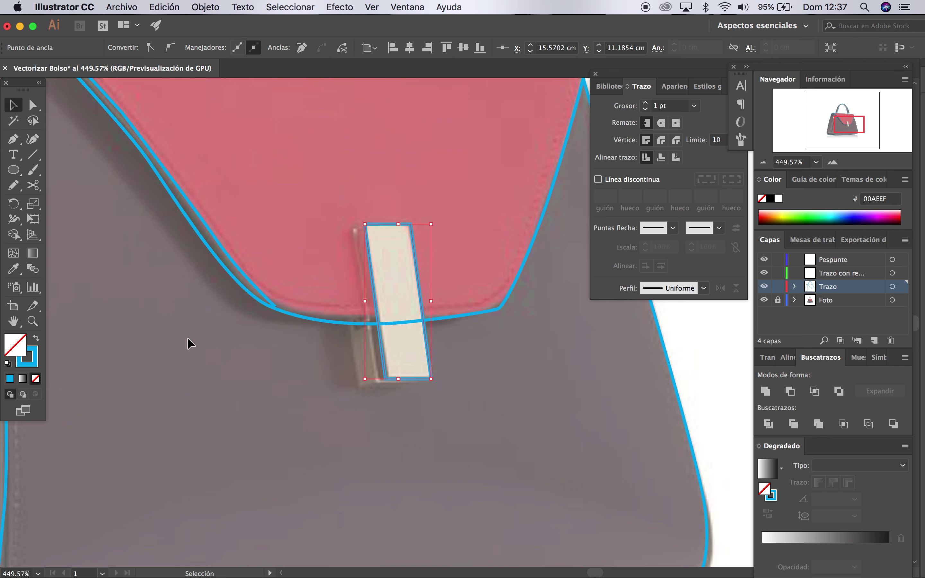
pyautogui.click(78, 188)
# Trace the clasp's left side face as a closed path
pyautogui.click(12, 142)
pyautogui.scroll(3, 365, 327)
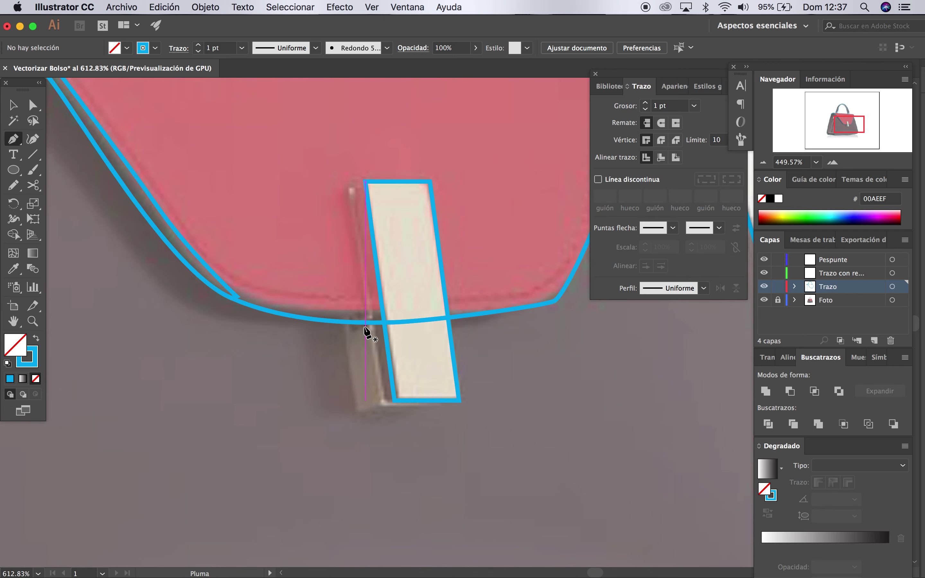
pyautogui.click(395, 400)
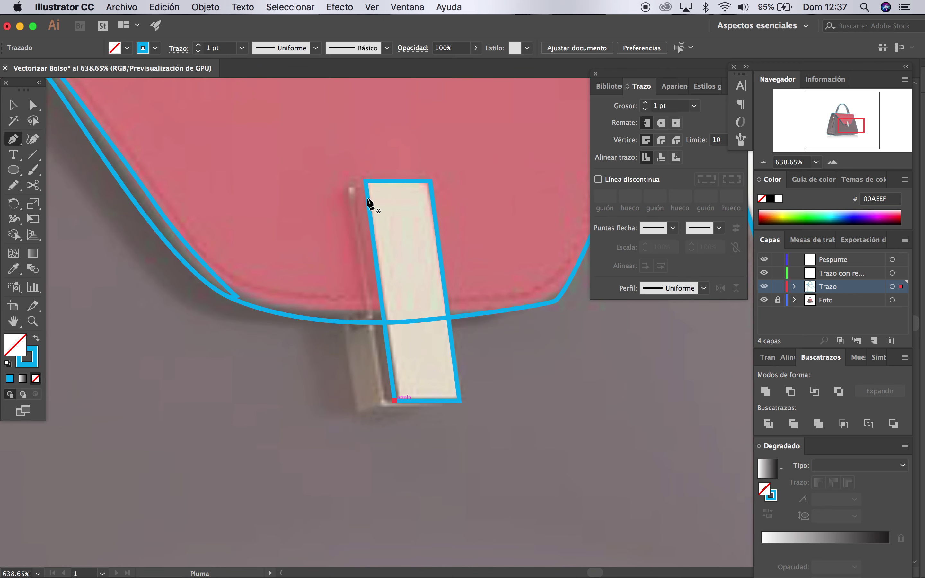
pyautogui.moveTo(365, 181); pyautogui.dragTo(354, 204)
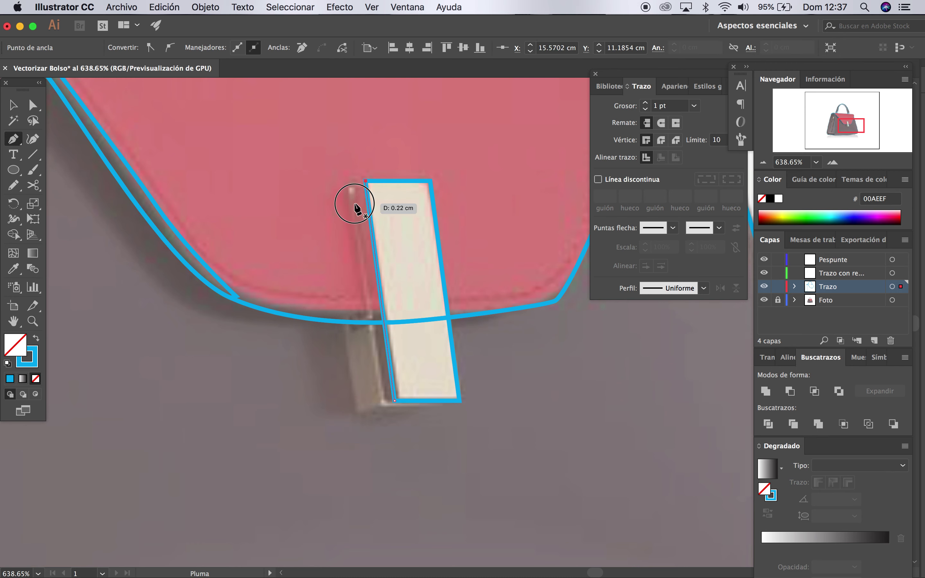
pyautogui.click(379, 394)
pyautogui.click(394, 400)
pyautogui.click(14, 109)
pyautogui.click(207, 406)
# Outline the narrow side piece below the flap, then zoom out to fit the artboard
pyautogui.keyDown('alt'); pyautogui.scroll(-3, 207, 406); pyautogui.keyUp('alt')
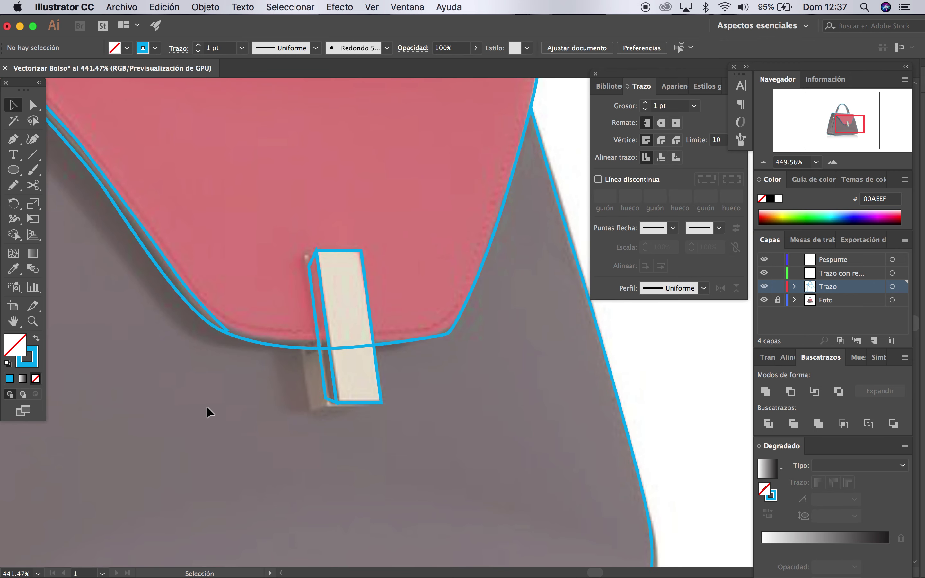
pyautogui.keyDown('alt'); pyautogui.scroll(3, 330, 424); pyautogui.keyUp('alt')
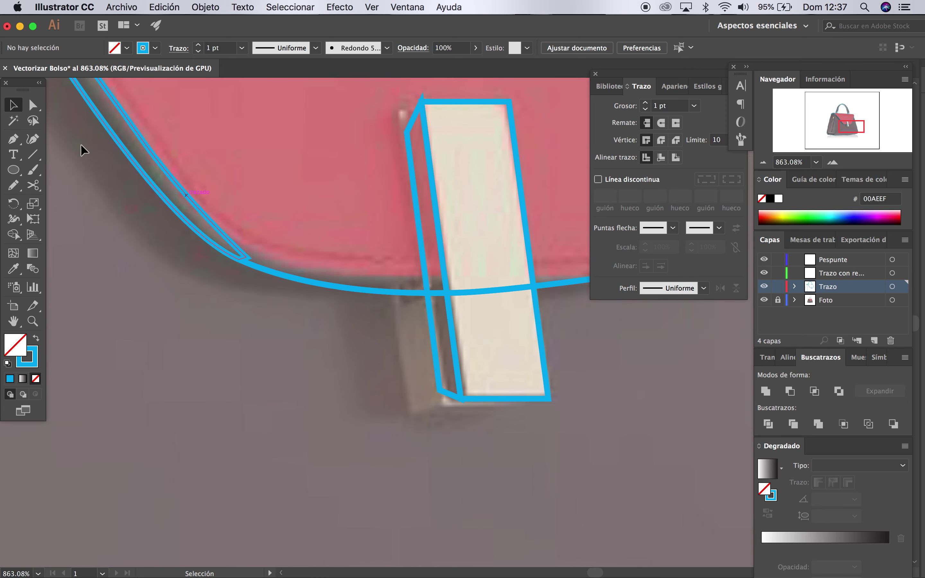
pyautogui.click(14, 140)
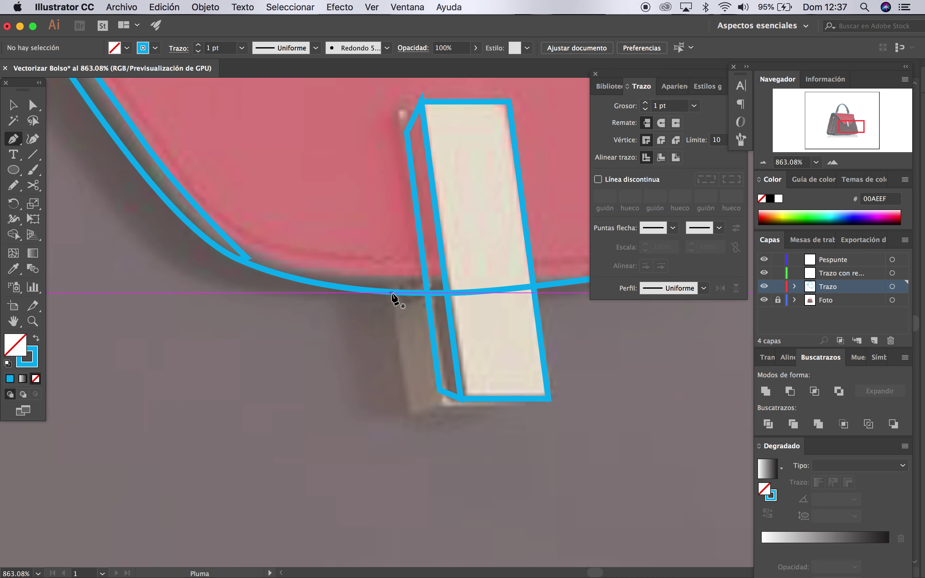
pyautogui.click(406, 405)
pyautogui.click(440, 390)
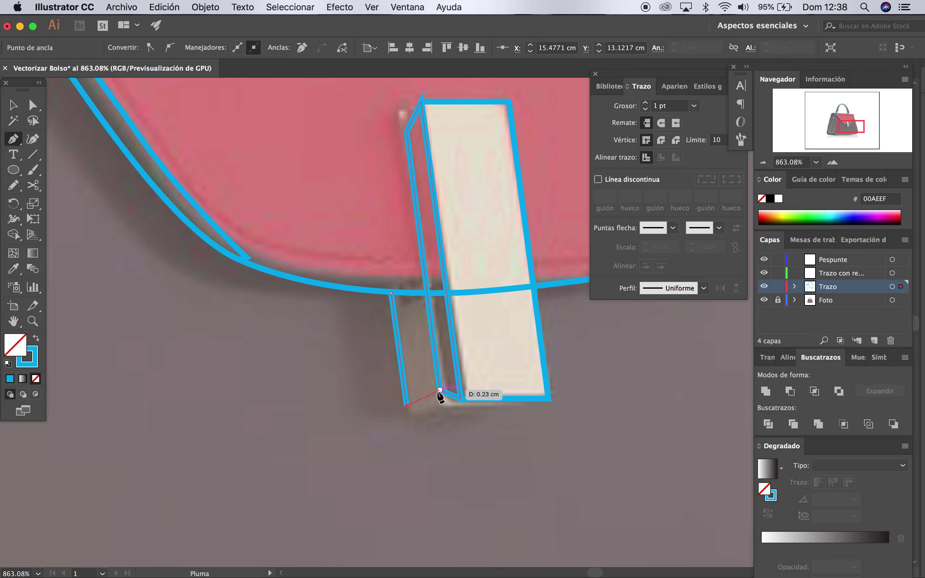
pyautogui.click(440, 390)
pyautogui.click(426, 293)
pyautogui.click(392, 294)
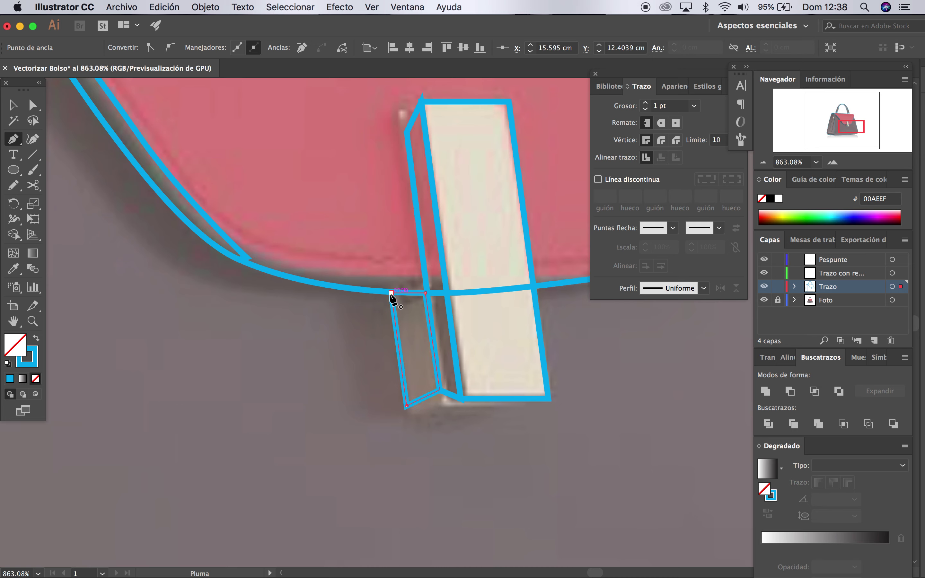
pyautogui.click(13, 106)
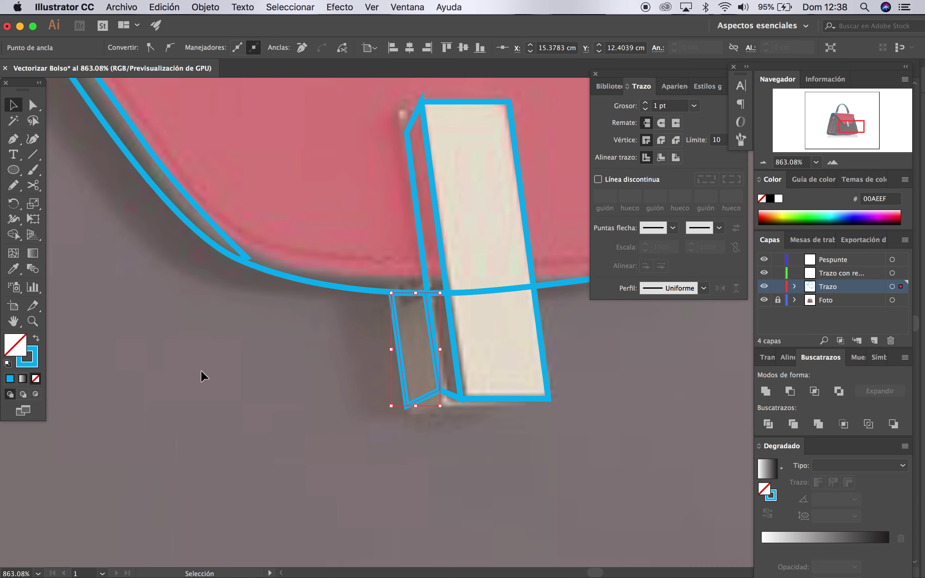
pyautogui.click(201, 371)
pyautogui.hotkey('ctrl', '0')
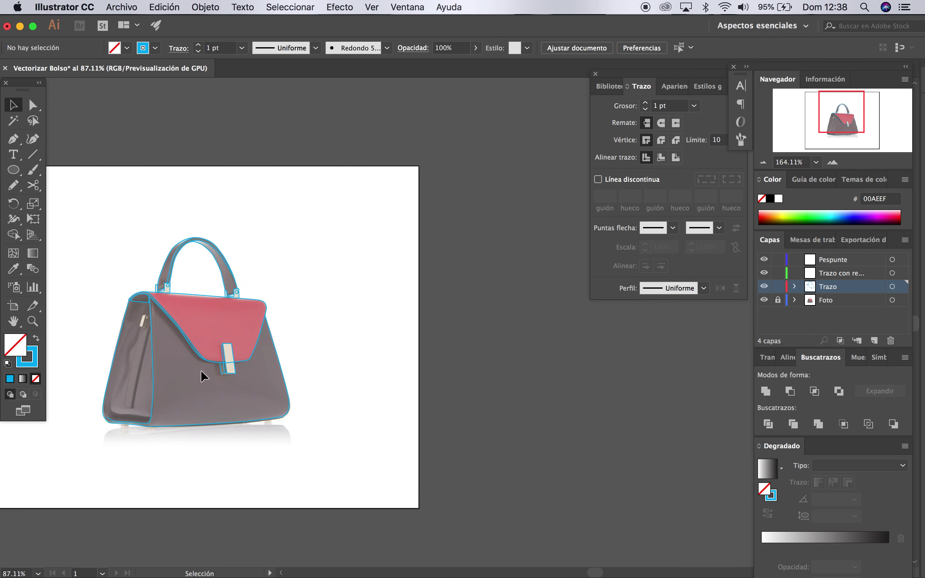
# Trace the zipper pull's front face as a closed five-corner path
pyautogui.scroll(2, 201, 369)
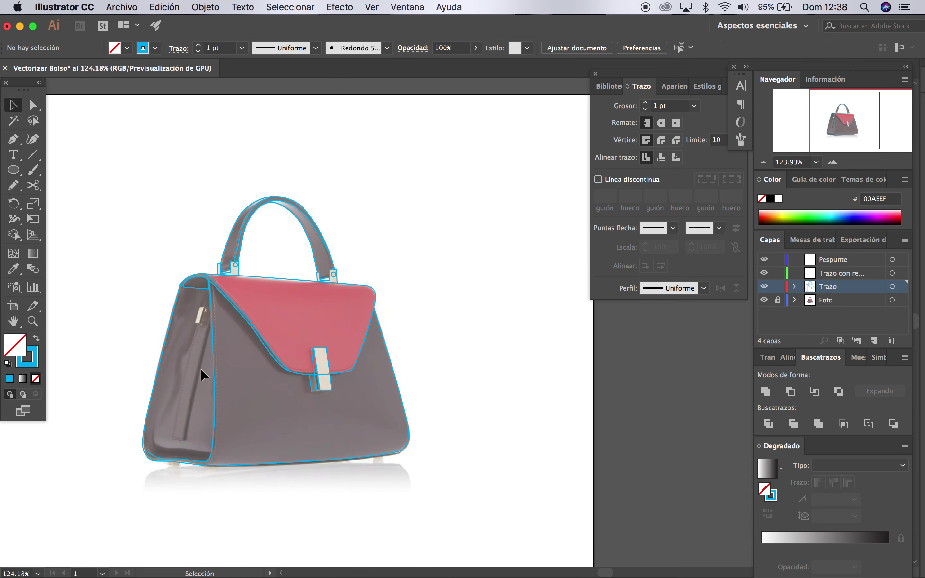
pyautogui.scroll(2, 201, 369)
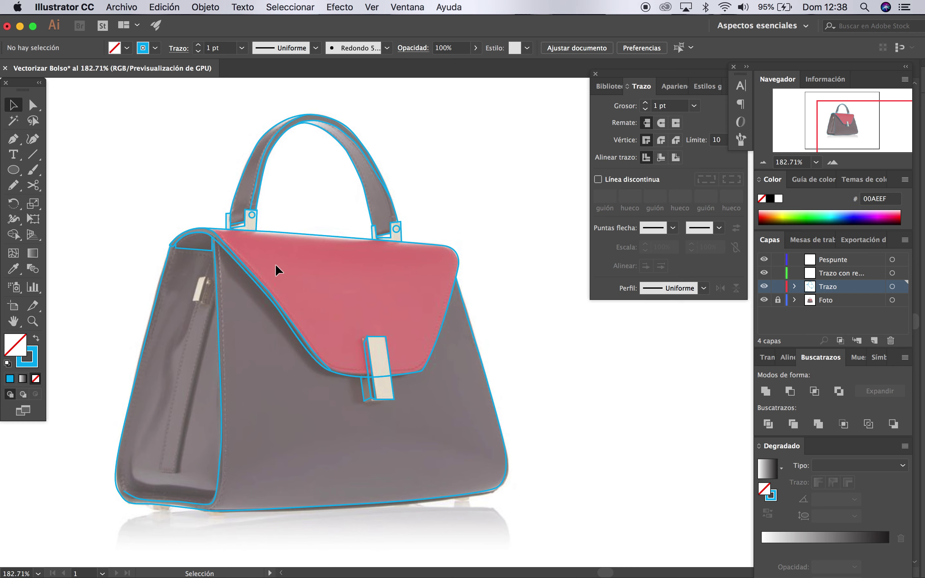
pyautogui.hscroll(-3, 276, 263)
pyautogui.scroll(2, 276, 264)
pyautogui.scroll(1, 275, 264)
pyautogui.scroll(2, 275, 263)
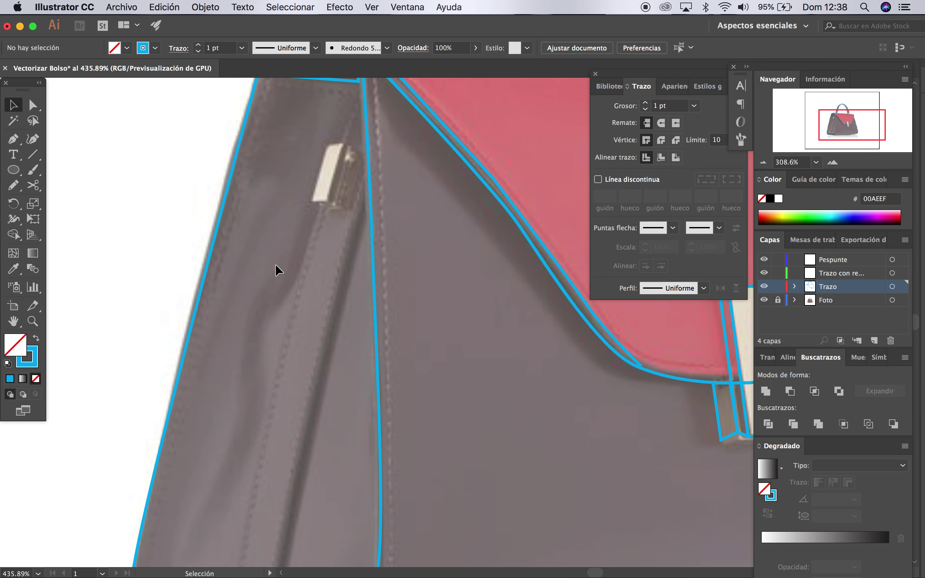
pyautogui.click(13, 139)
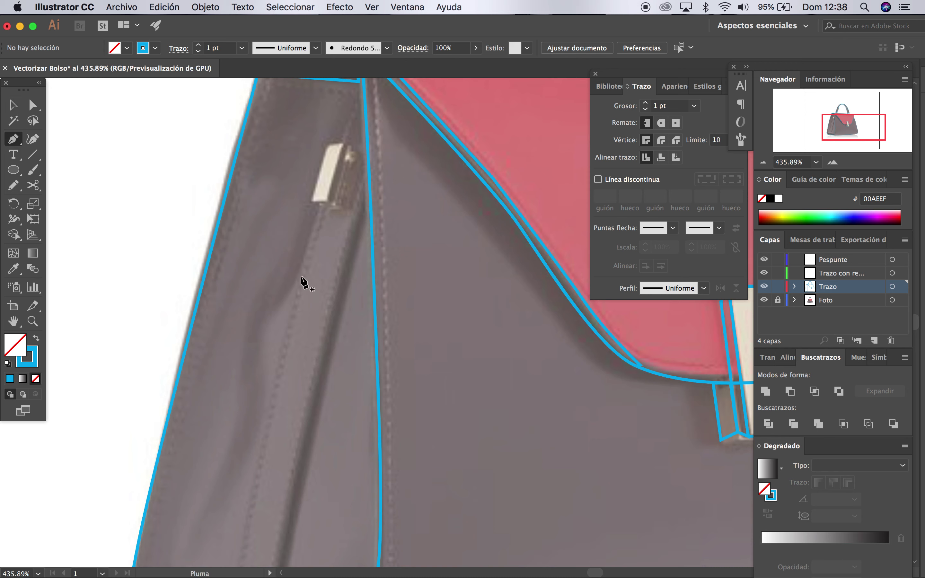
pyautogui.click(314, 199)
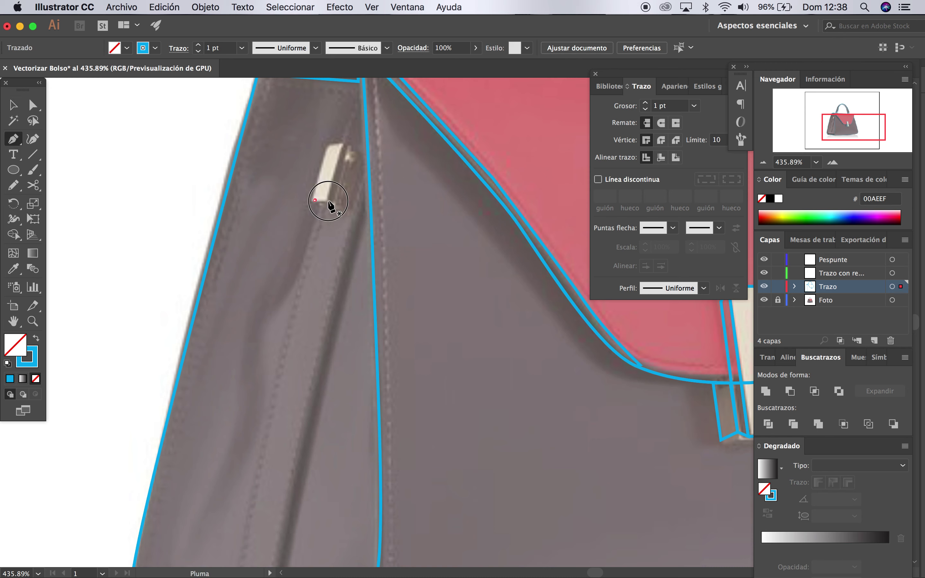
pyautogui.click(347, 211)
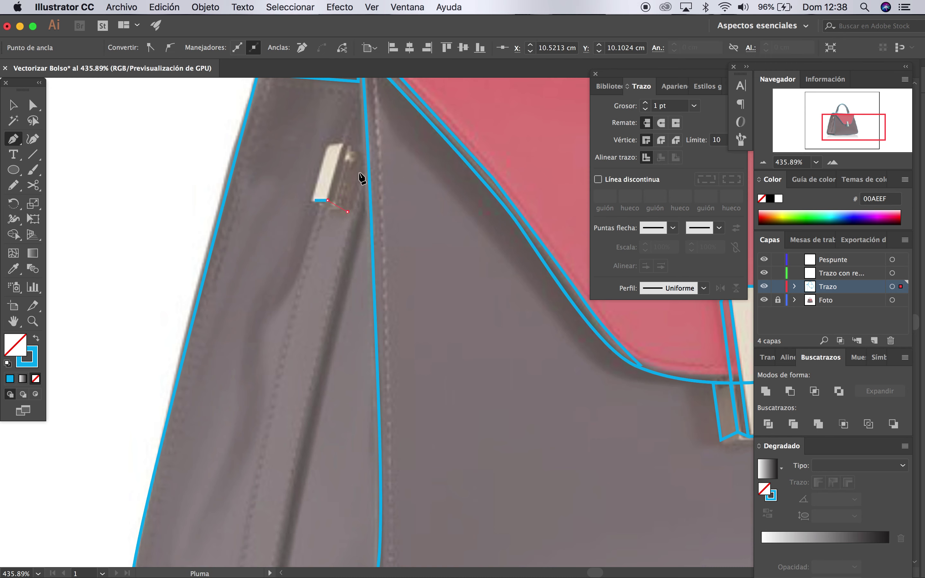
pyautogui.click(362, 158)
pyautogui.click(344, 143)
pyautogui.click(326, 142)
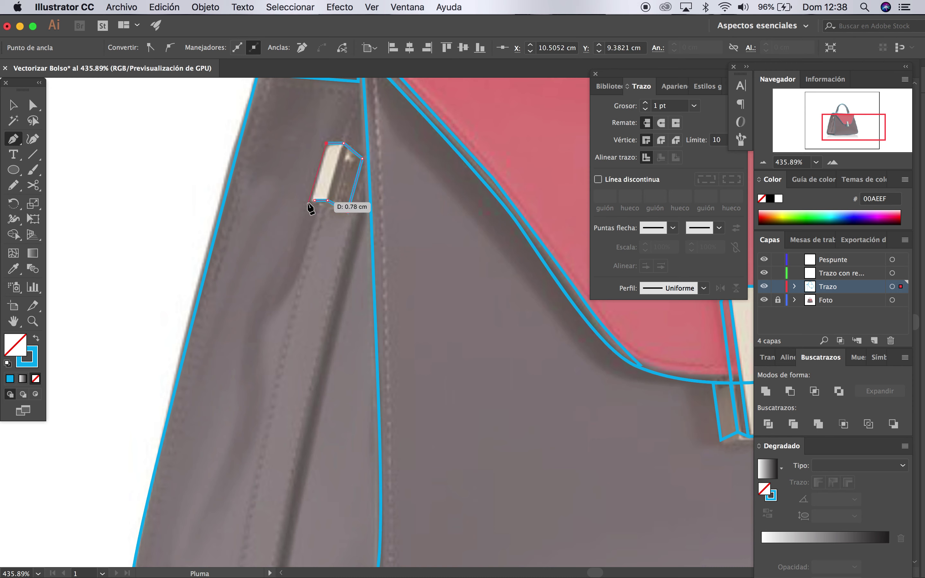
pyautogui.click(314, 200)
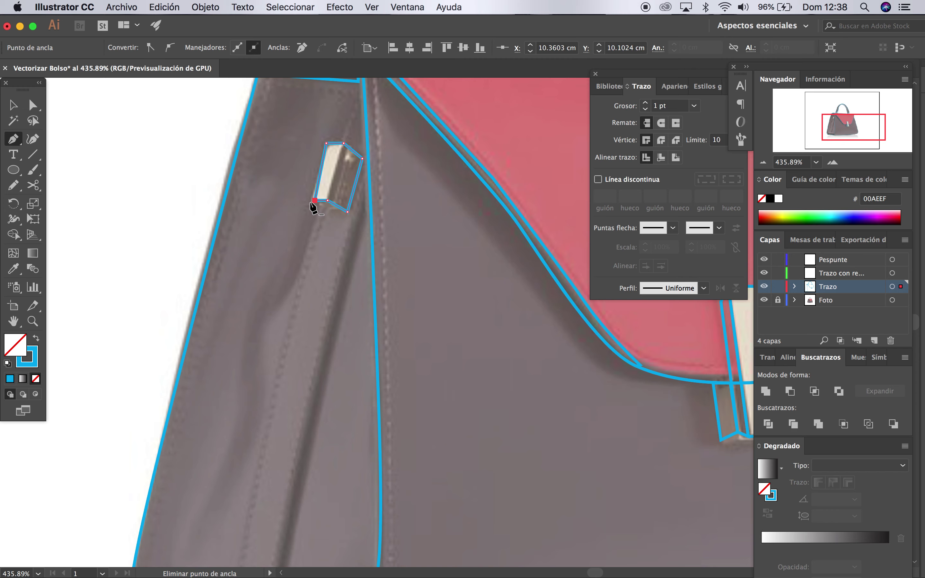
# Move the front face's left corner anchor onto the pull's edge and deselect
pyautogui.scroll(3, 313, 207)
pyautogui.scroll(2, 313, 207)
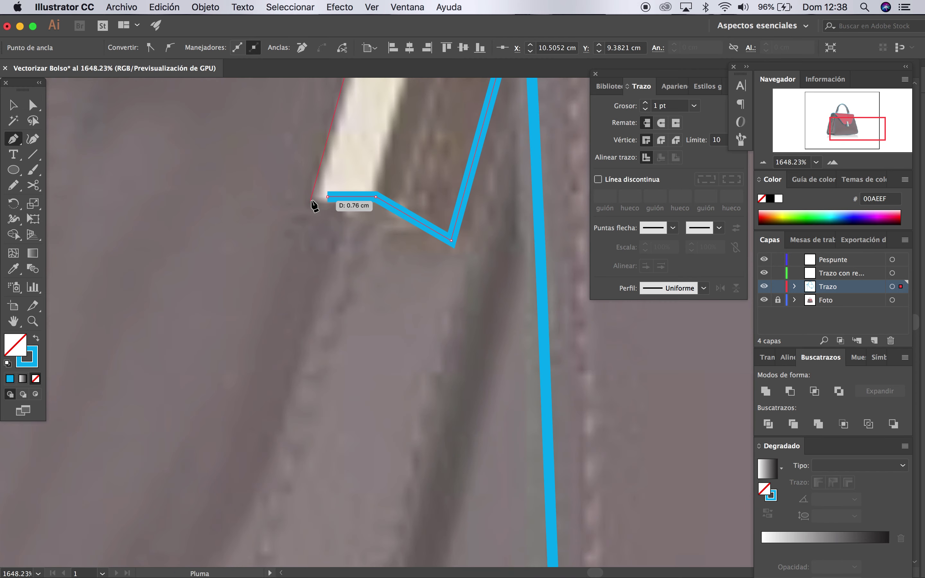
pyautogui.moveTo(328, 197); pyautogui.dragTo(312, 199)
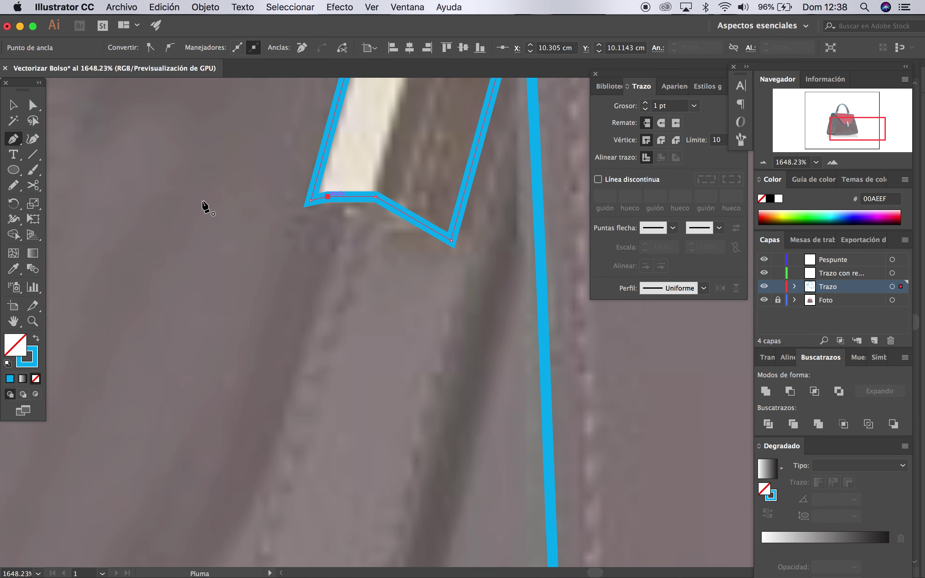
pyautogui.click(13, 104)
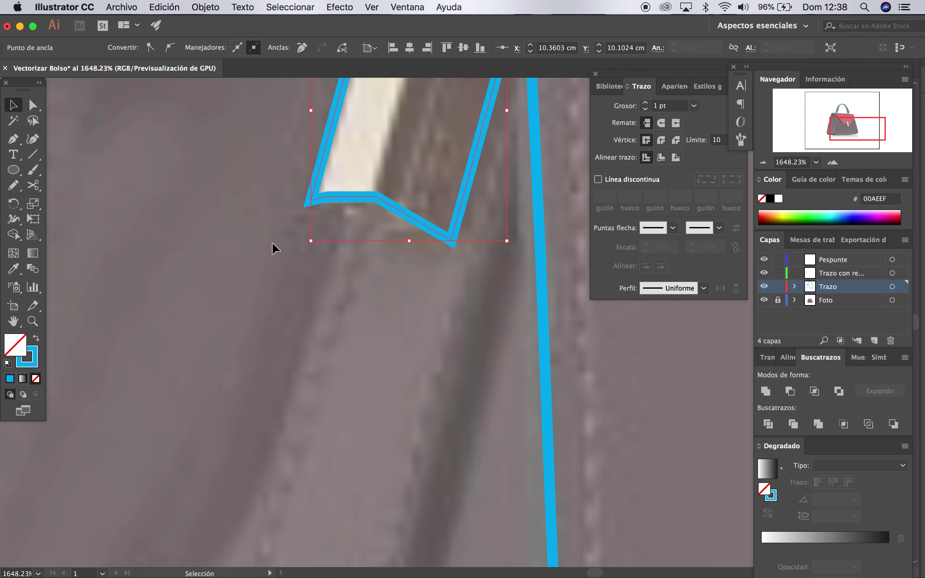
pyautogui.click(272, 242)
# Outline the pull's darker side face, then switch to Outline view to hide the photo
pyautogui.scroll(-2, 272, 242)
pyautogui.scroll(-1, 272, 242)
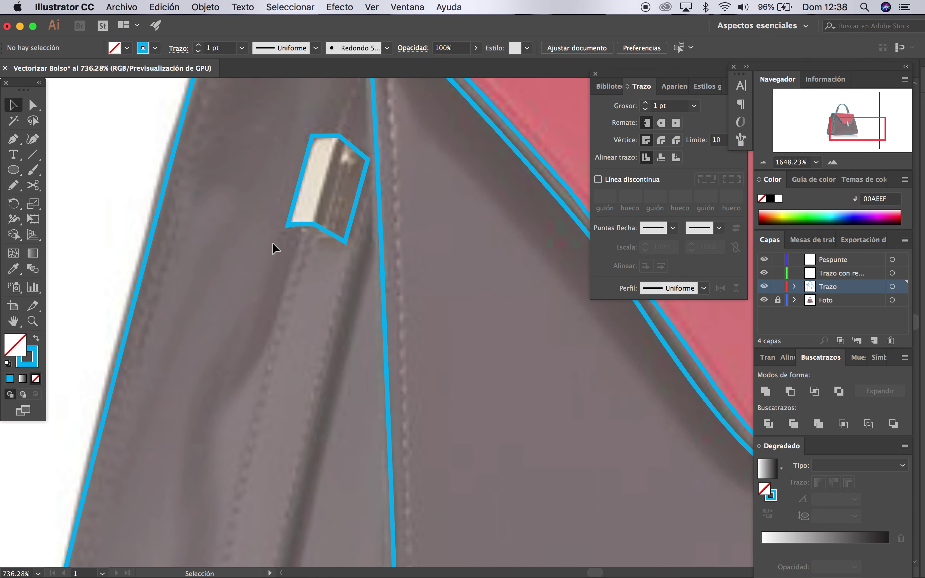
pyautogui.click(16, 138)
pyautogui.scroll(2, 304, 233)
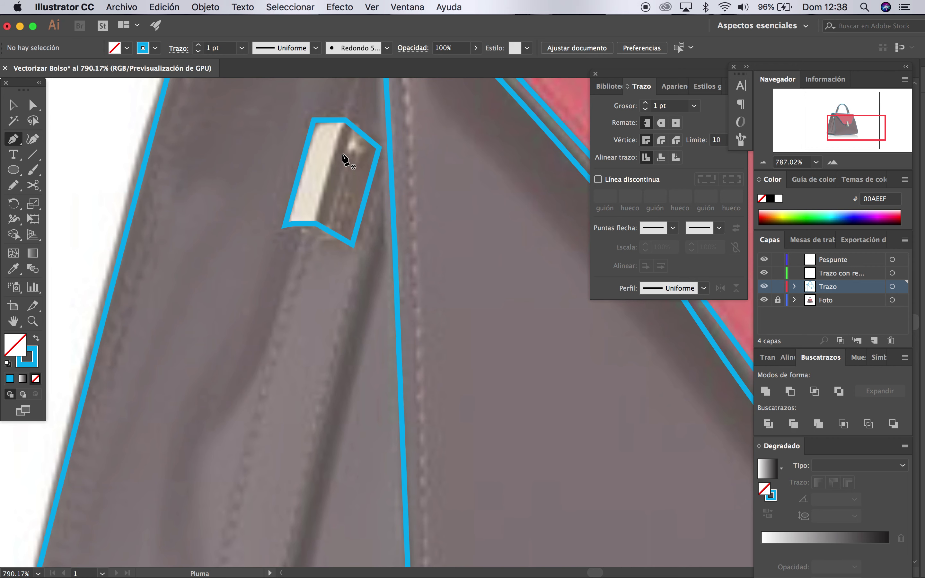
pyautogui.click(316, 223)
pyautogui.click(345, 120)
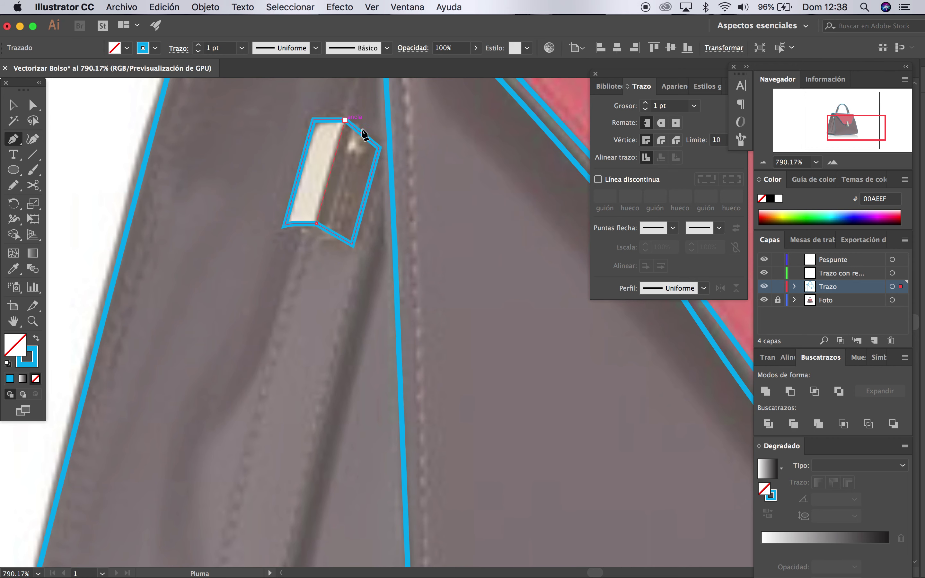
pyautogui.click(379, 148)
pyautogui.click(352, 244)
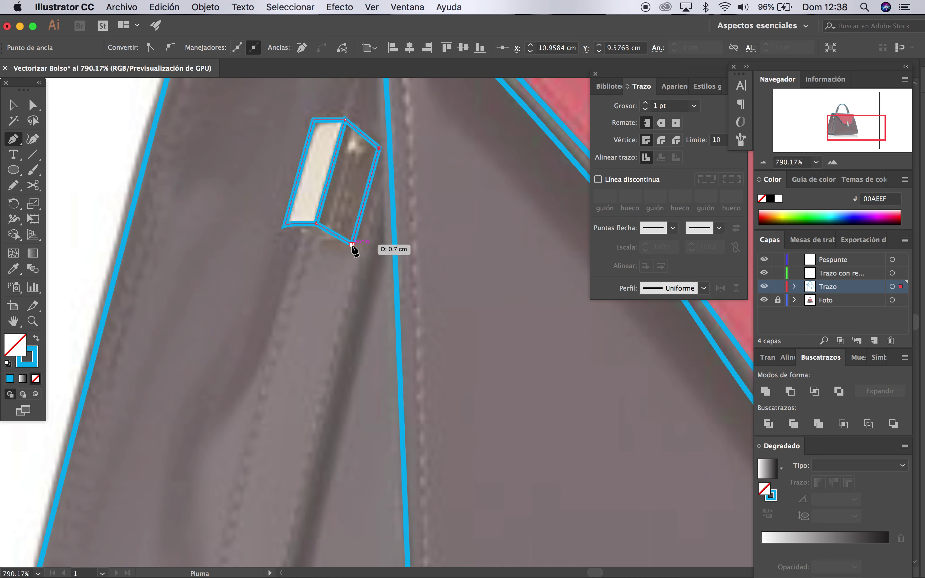
pyautogui.click(316, 223)
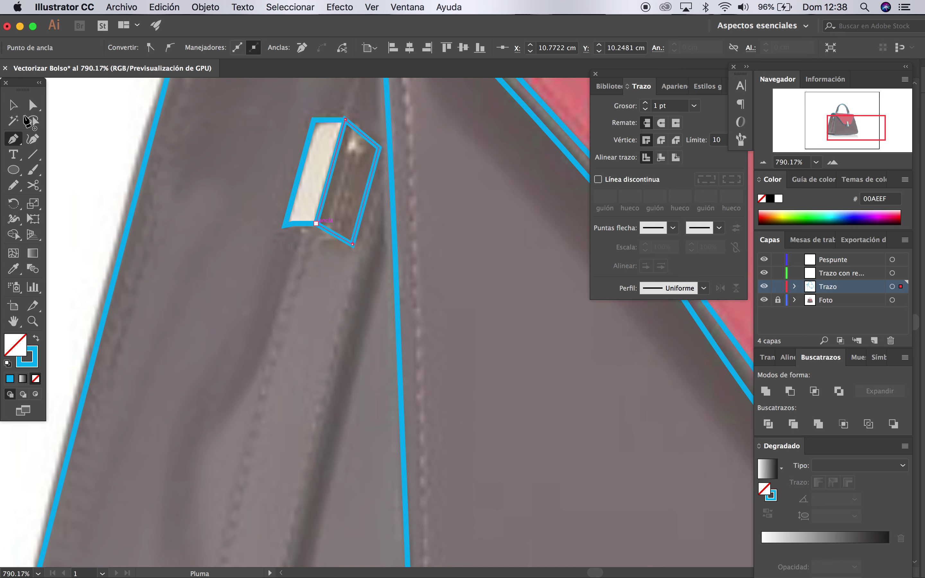
pyautogui.press('v')
pyautogui.click(96, 118)
pyautogui.scroll(-3, 147, 157)
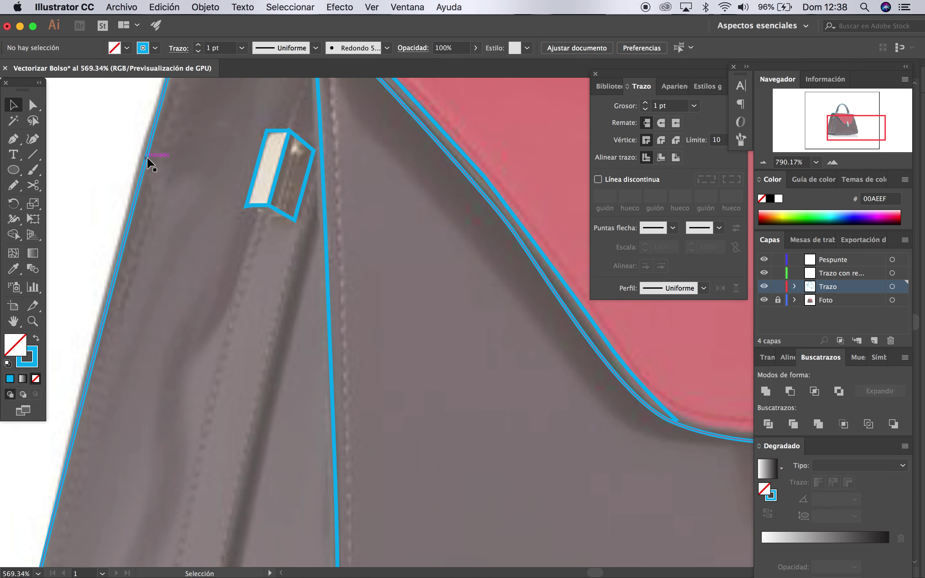
pyautogui.hotkey('ctrl', 'y')
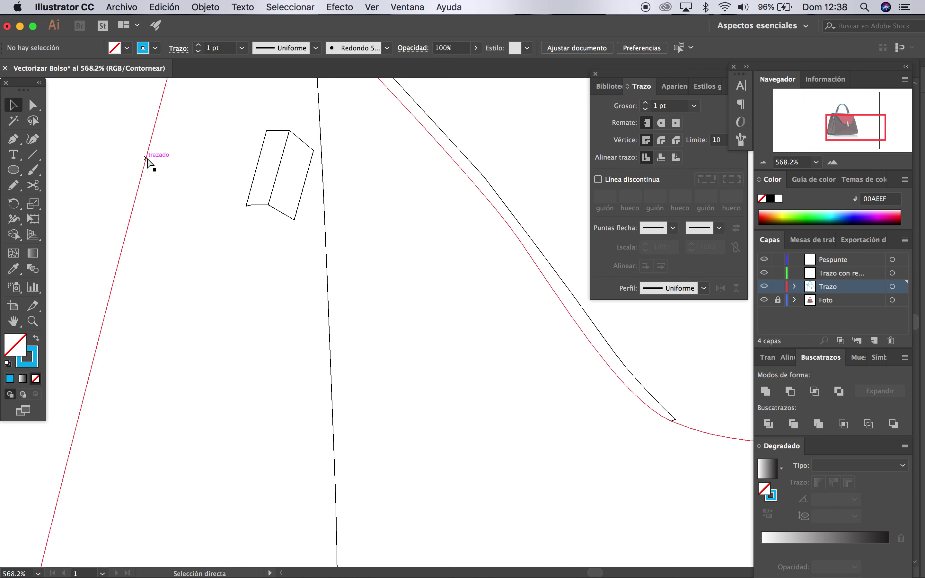
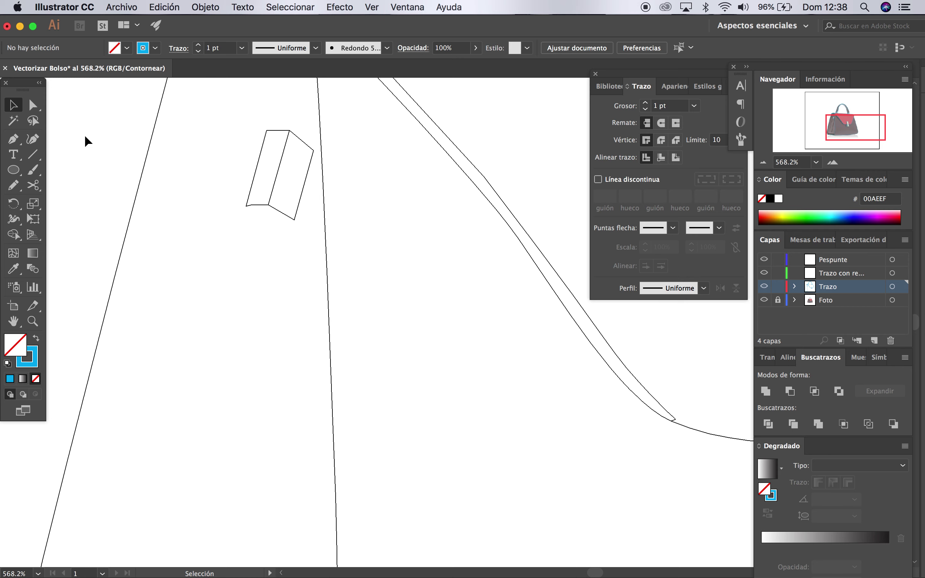
# Leave Outline view to show the bag photo and coloured outlines again
pyautogui.hotkey('ctrl', 'y')
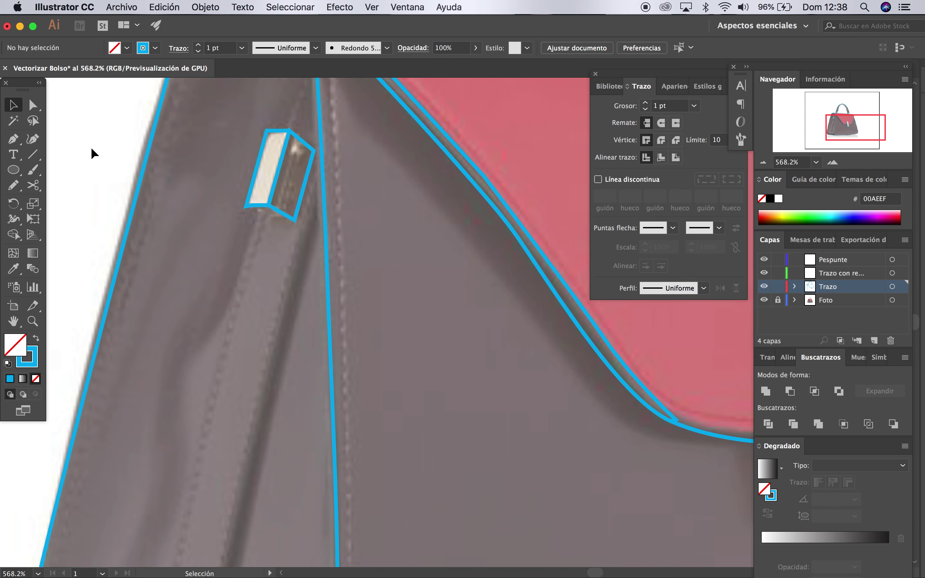
pyautogui.scroll(-5, 91, 148)
pyautogui.scroll(-2, 91, 148)
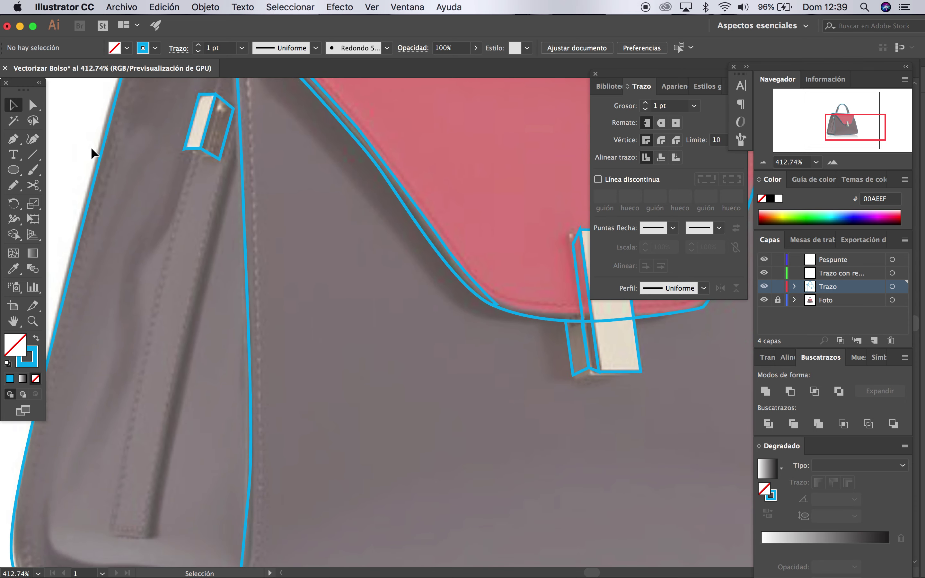
pyautogui.scroll(-2, 91, 148)
# Start a new Pen-tool path at the side-strap buckle's lower corner
pyautogui.click(13, 140)
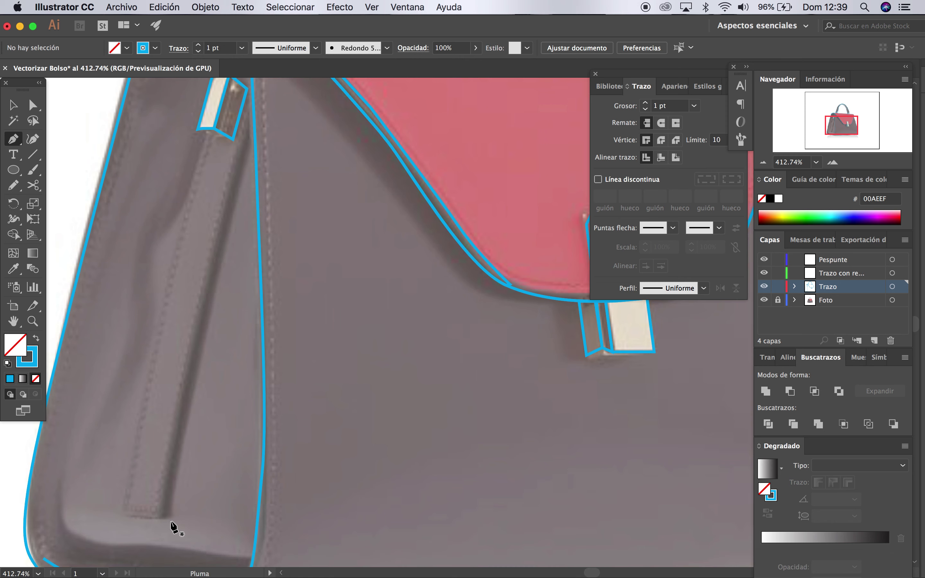
pyautogui.scroll(1, 231, 220)
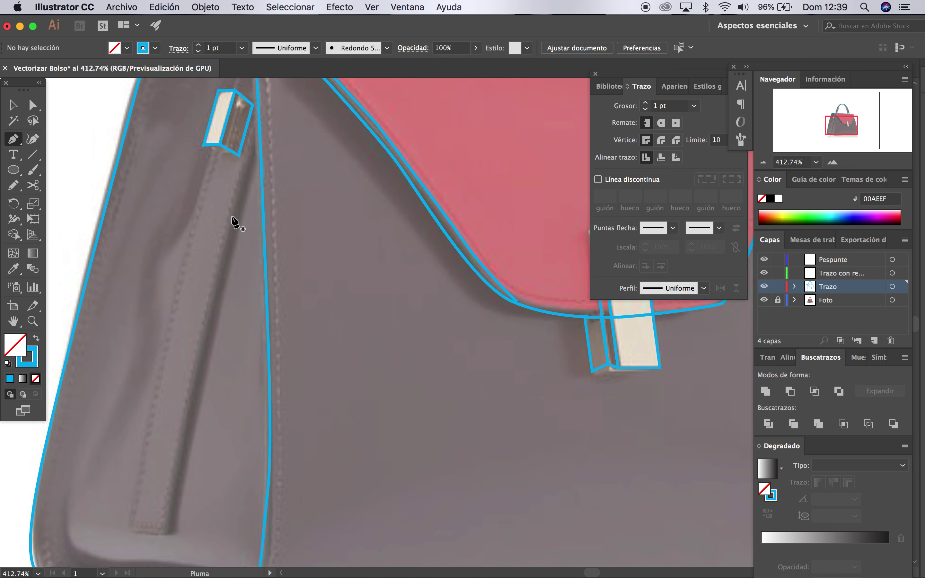
pyautogui.scroll(1, 230, 215)
pyautogui.scroll(1, 229, 207)
pyautogui.click(226, 189)
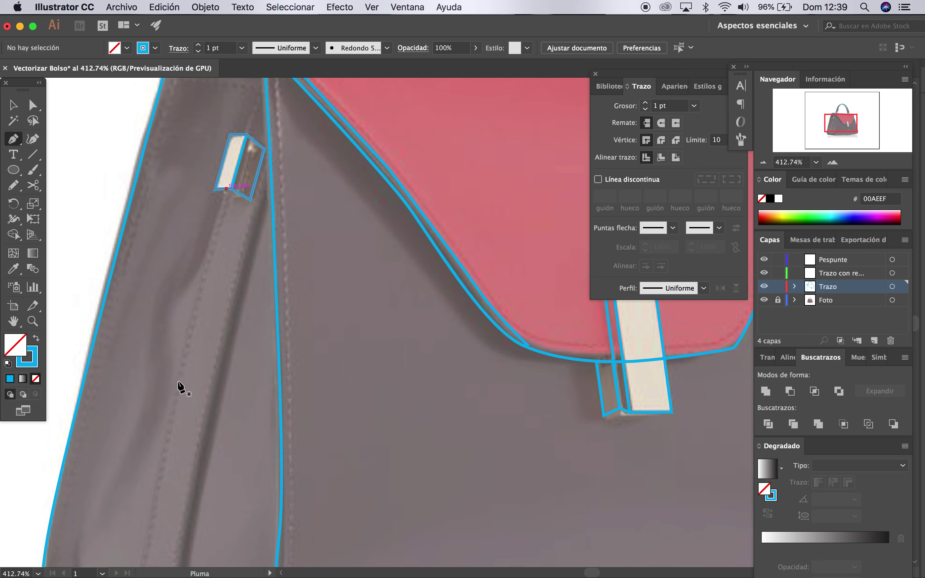
# Trace the strap's left edge down to its lower end and across its bottom edge
pyautogui.click(159, 476)
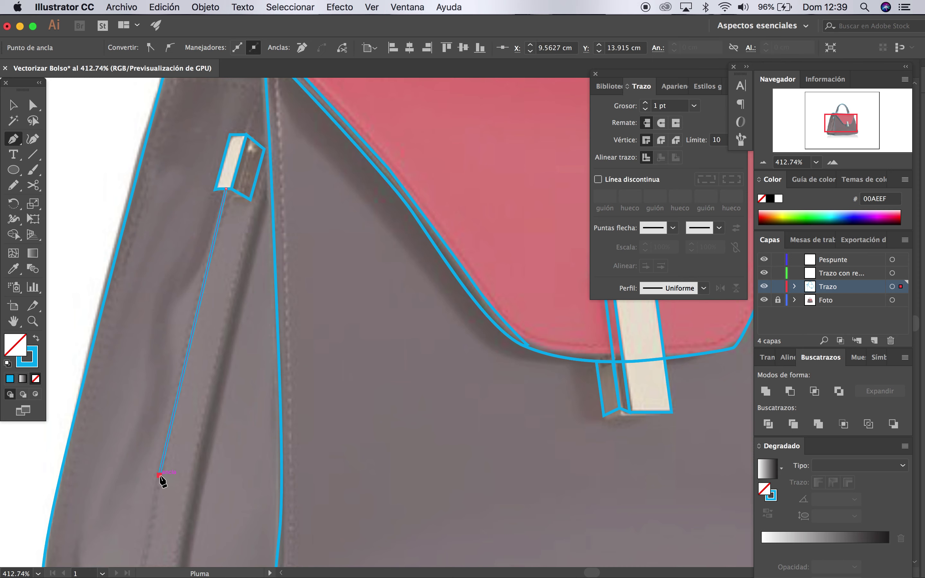
pyautogui.scroll(-1, 161, 479)
pyautogui.scroll(-1, 161, 481)
pyautogui.scroll(-1, 164, 505)
pyautogui.scroll(-1, 165, 505)
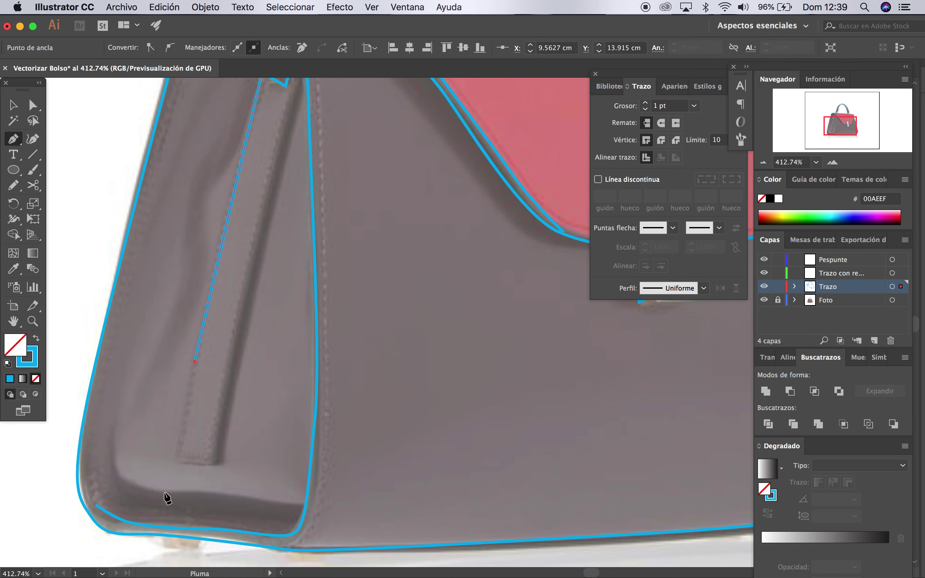
pyautogui.moveTo(164, 493); pyautogui.dragTo(174, 461)
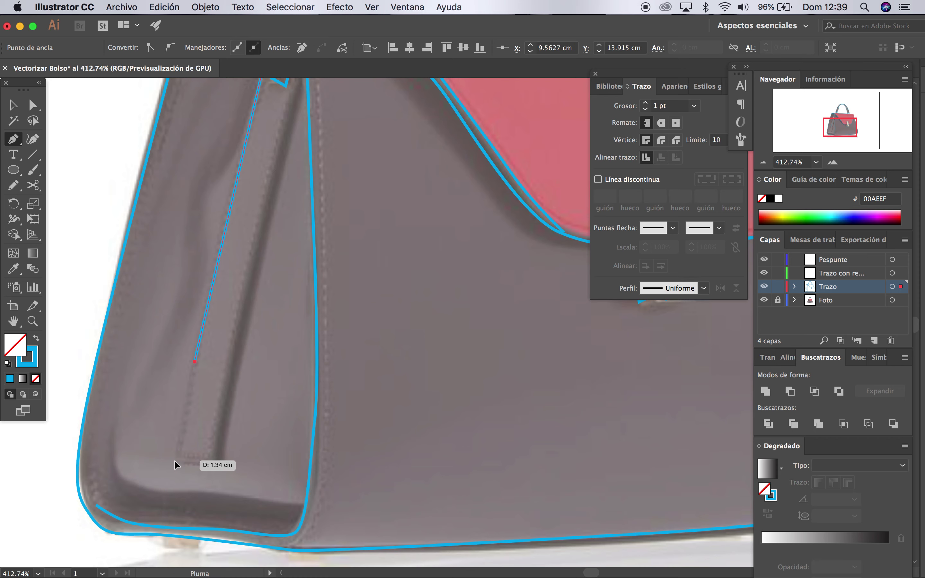
pyautogui.click(218, 464)
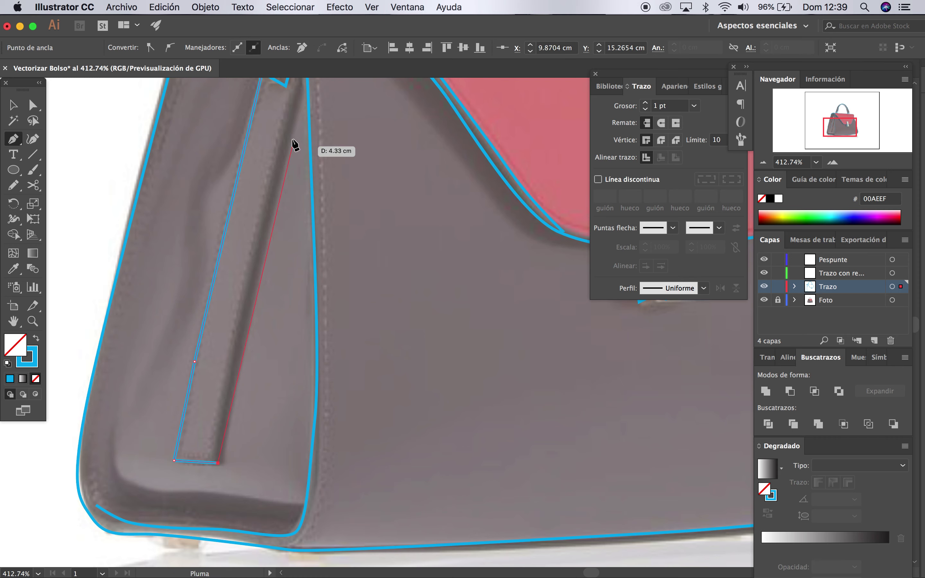
# Run the outline up the strap's right edge, along the buckle, and close the path
pyautogui.click(299, 93)
pyautogui.scroll(3, 299, 94)
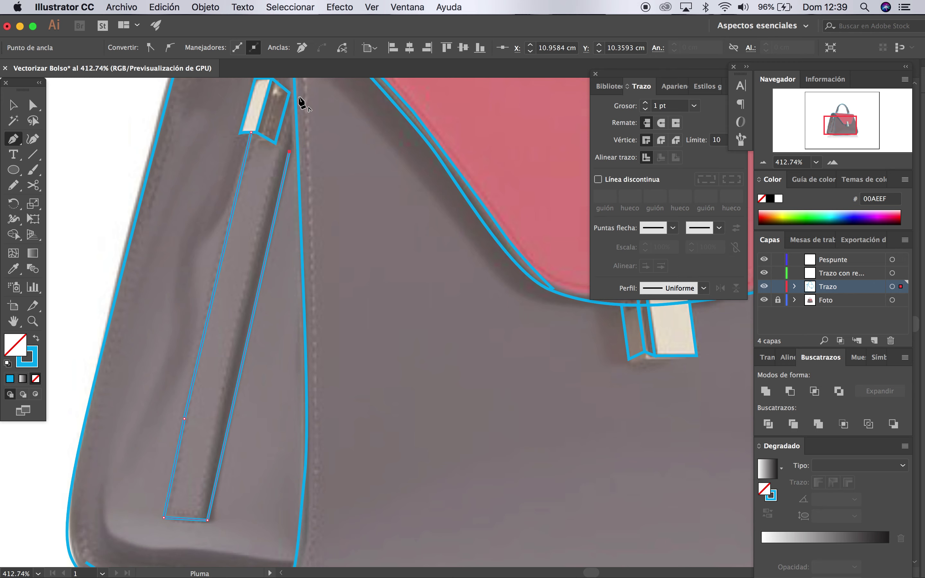
pyautogui.scroll(2, 295, 155)
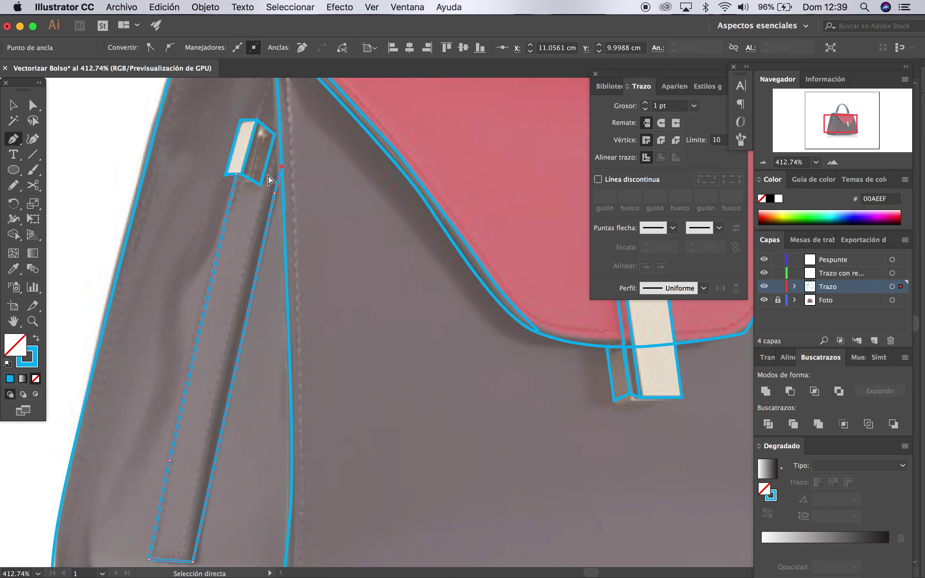
pyautogui.click(279, 171)
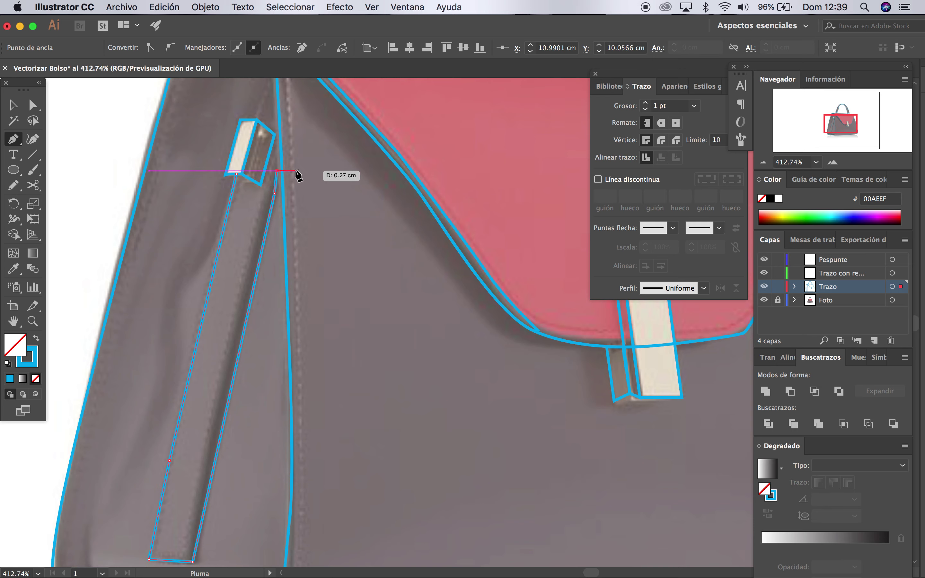
pyautogui.press('super')
pyautogui.moveTo(276, 171); pyautogui.dragTo(277, 178)
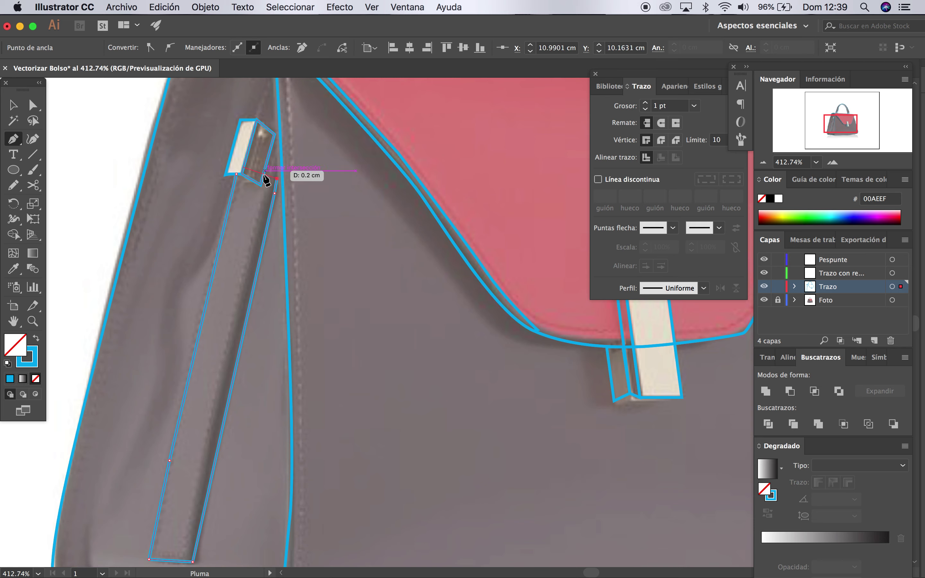
pyautogui.click(261, 185)
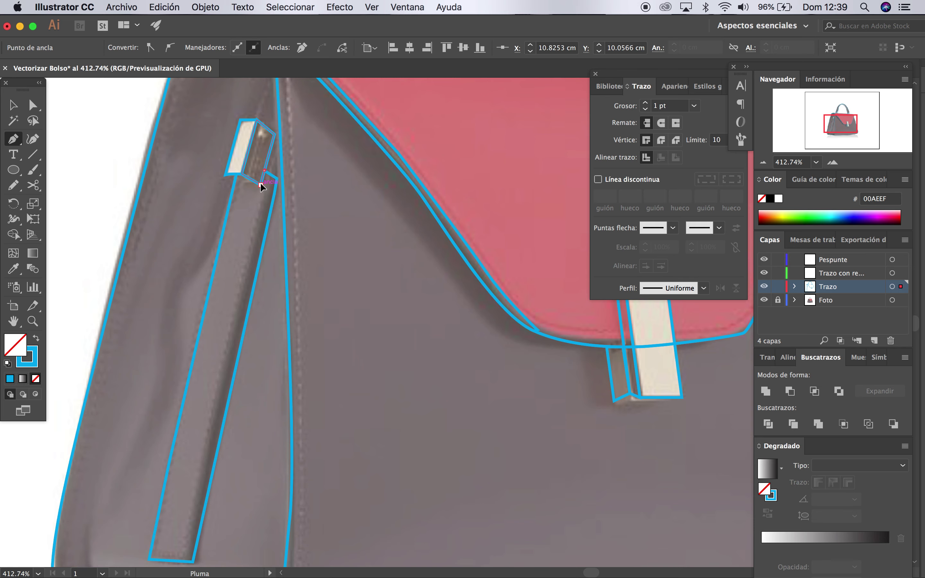
pyautogui.click(237, 174)
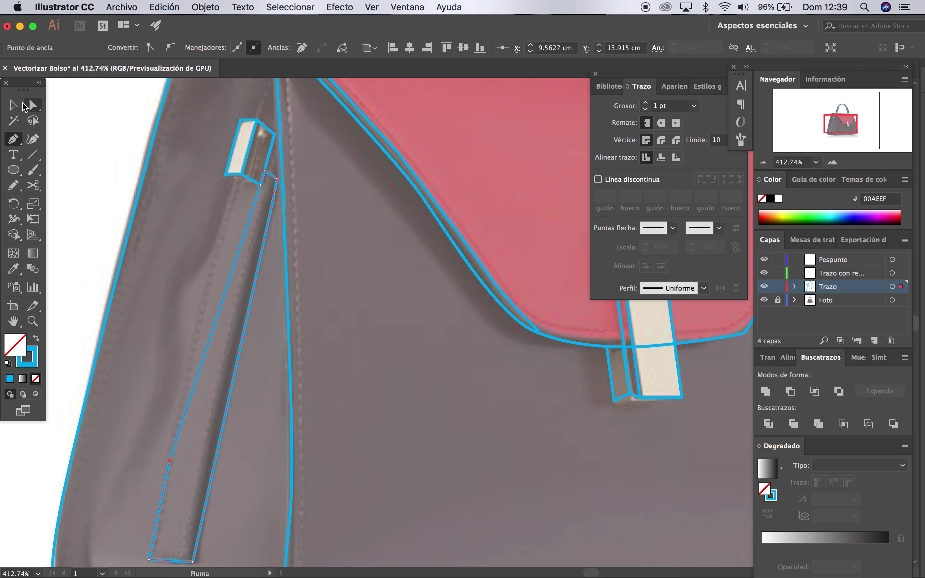
pyautogui.scroll(3, 199, 182)
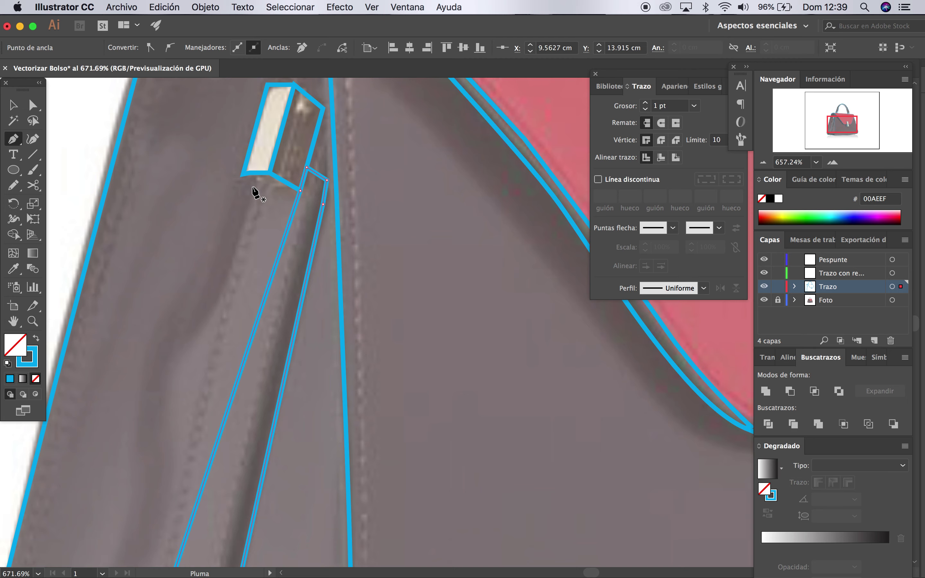
pyautogui.scroll(3, 254, 191)
pyautogui.scroll(2, 254, 191)
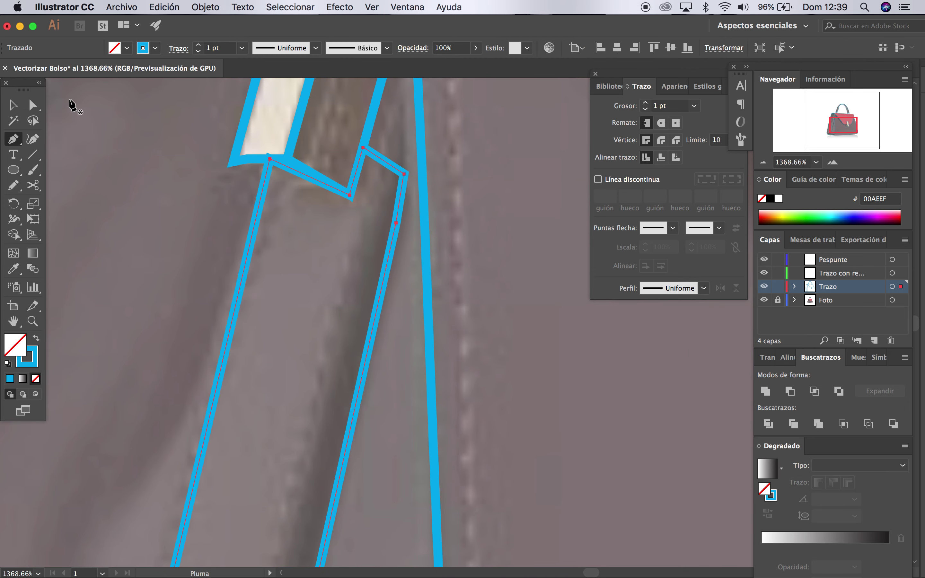
pyautogui.click(22, 106)
pyautogui.click(108, 160)
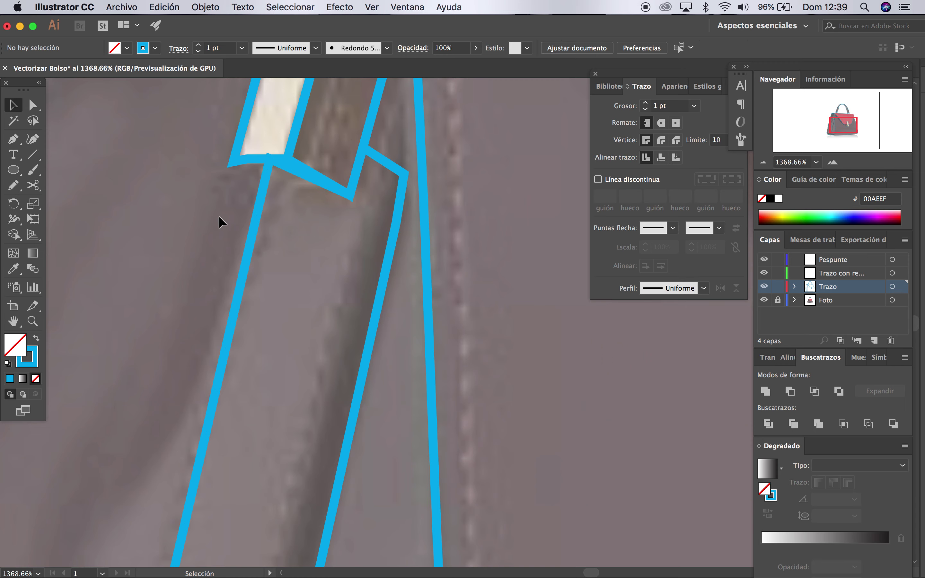
pyautogui.scroll(-6, 219, 217)
pyautogui.scroll(-3, 219, 215)
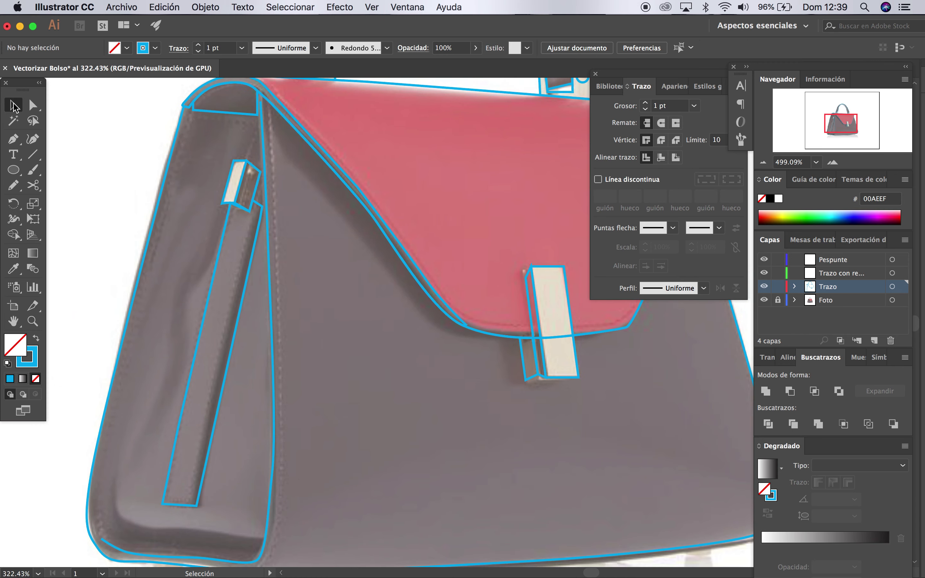
pyautogui.scroll(-5, 88, 126)
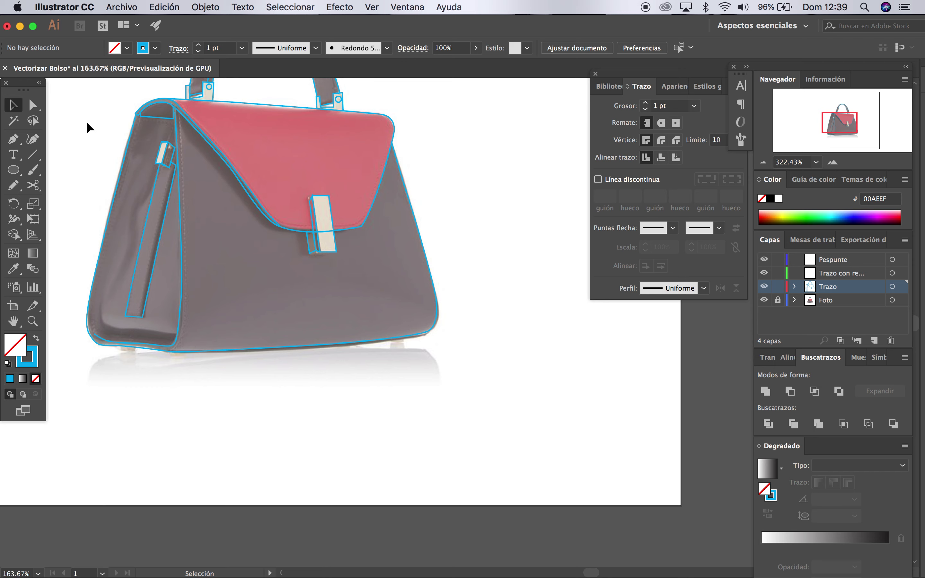
pyautogui.scroll(3, 87, 122)
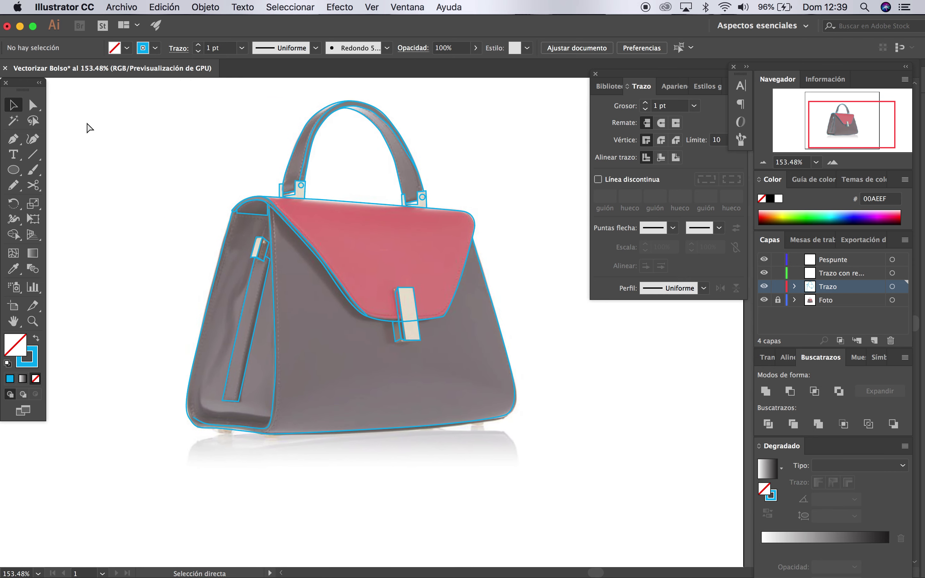
pyautogui.hotkey('ctrl', 'y')
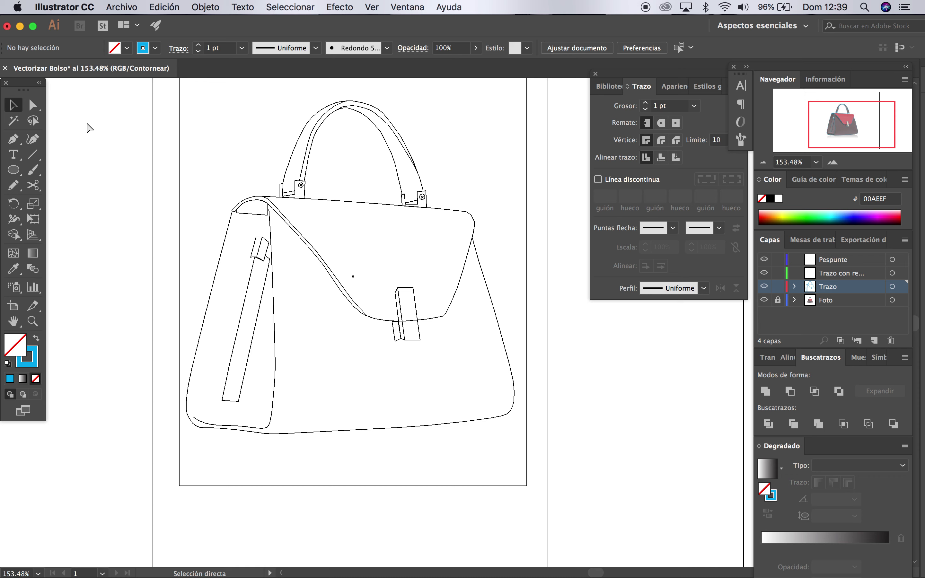
pyautogui.press('cmd+y')
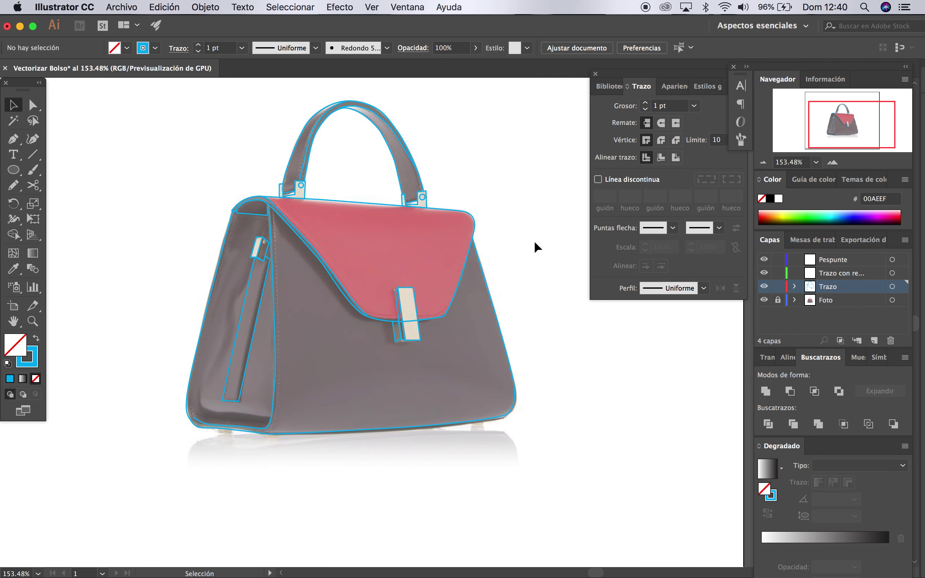